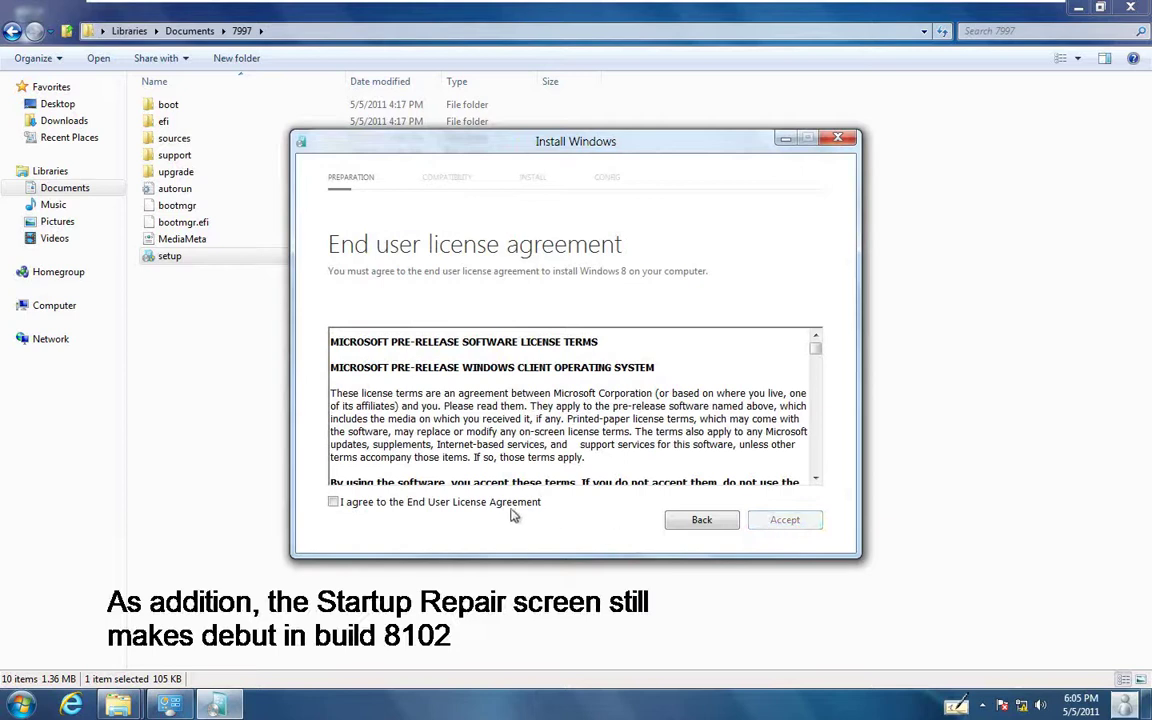
# Accept the end user license agreement and choose "Don't keep anything" for the Windows 8 installation.
pyautogui.click(333, 501)
pyautogui.click(785, 520)
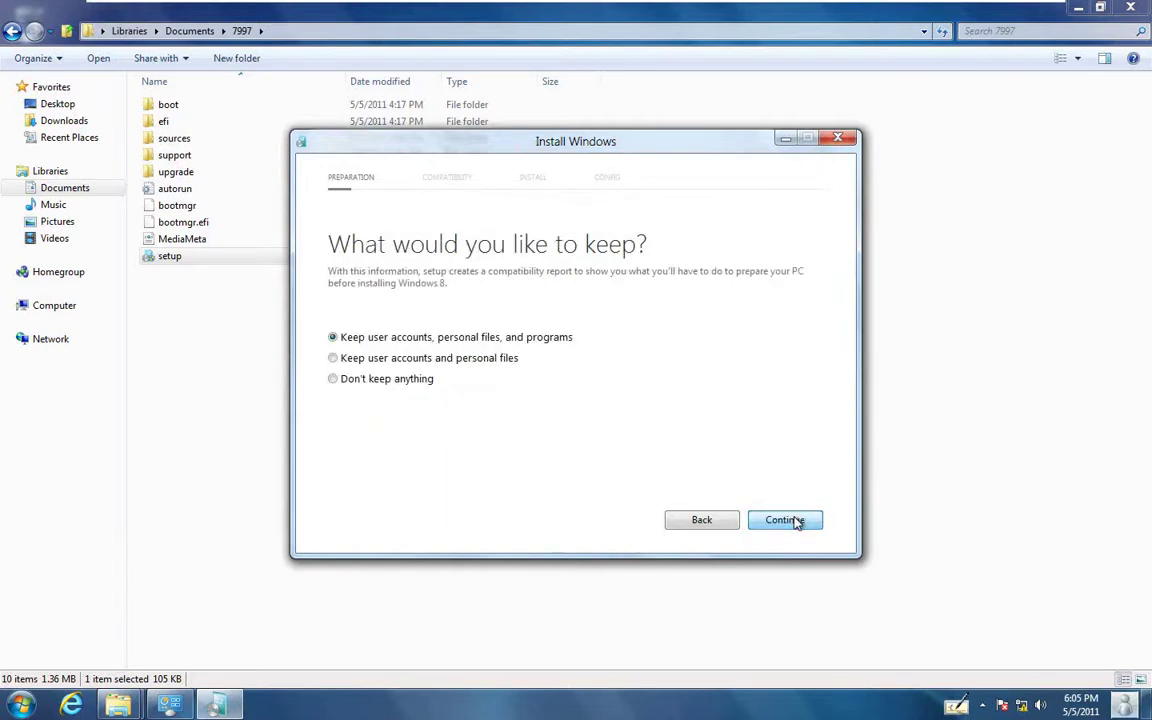
pyautogui.press('Down')
pyautogui.press('Down')
pyautogui.click(795, 521)
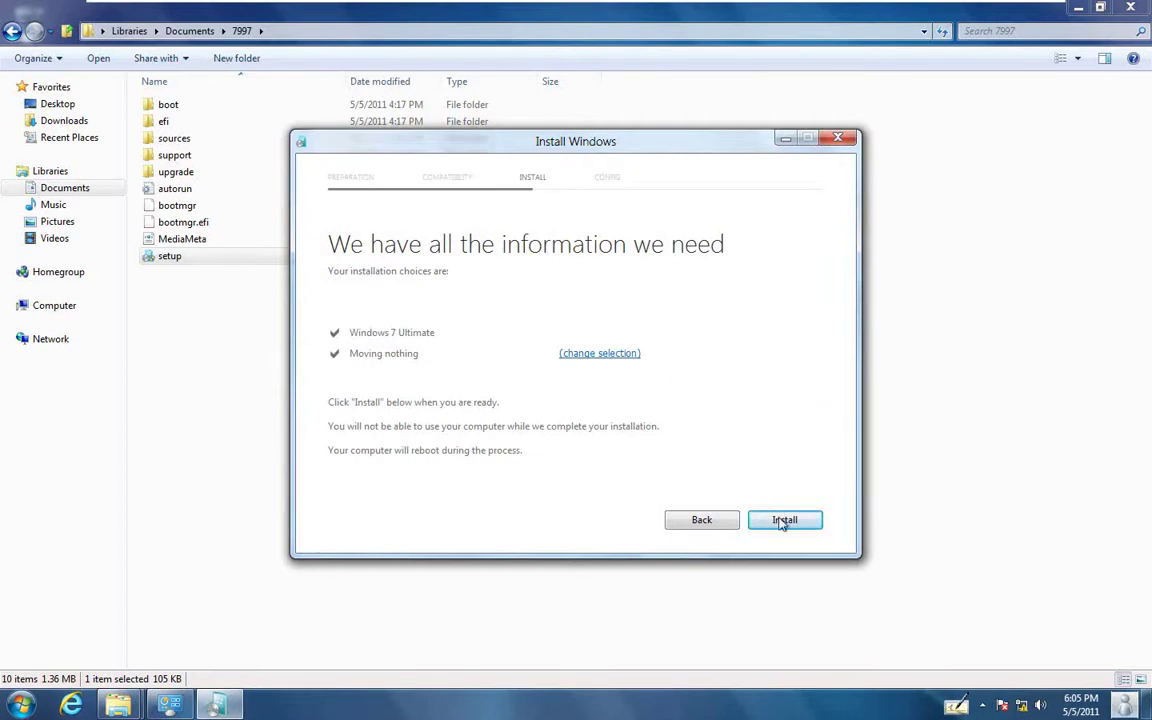
# Revisit the choice of what to keep, continue with "Don't keep anything", and start the installation.
pyautogui.click(592, 354)
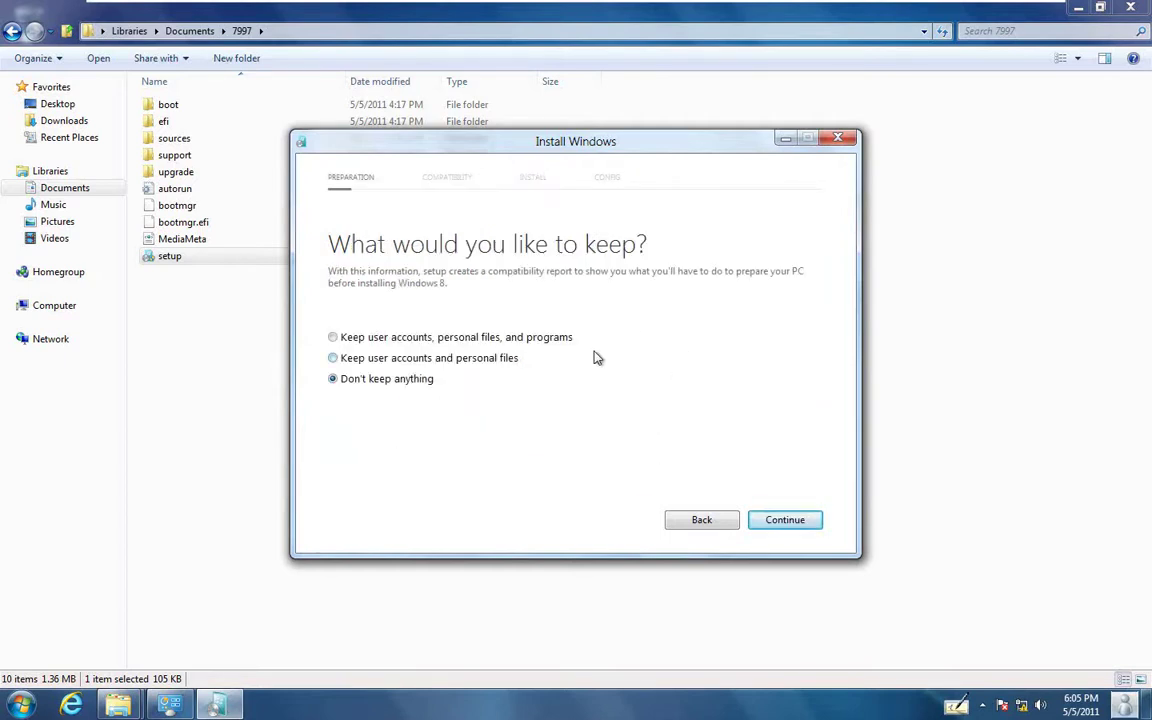
pyautogui.click(797, 524)
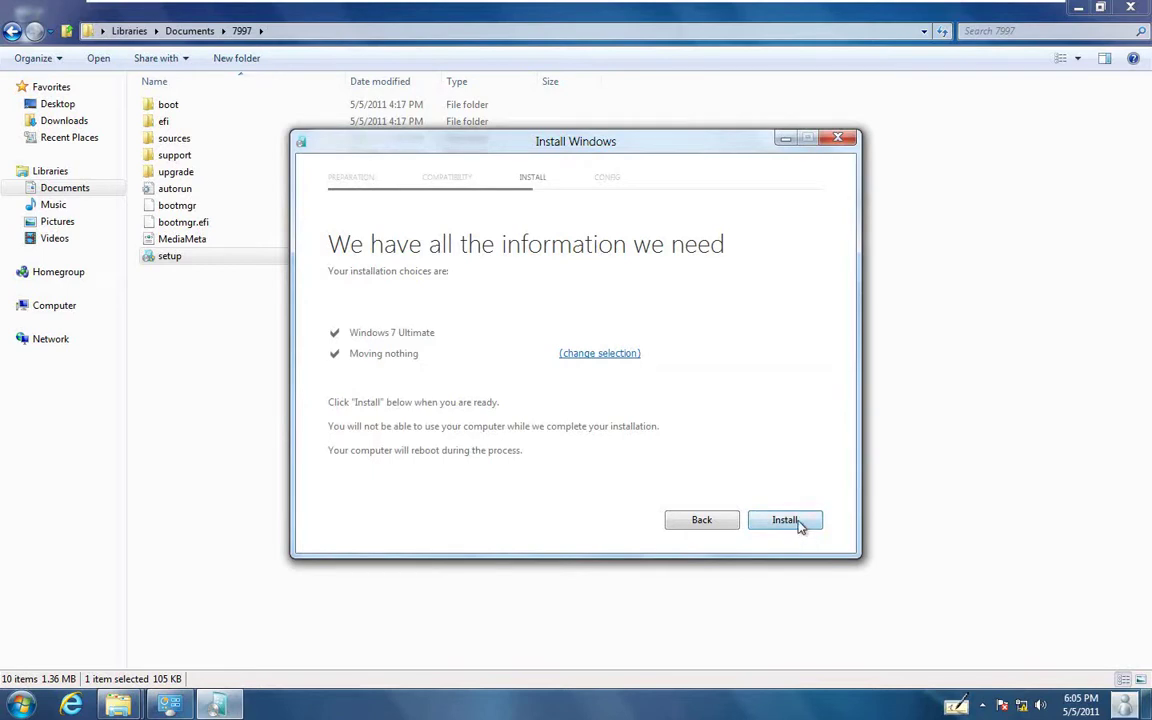
pyautogui.click(805, 524)
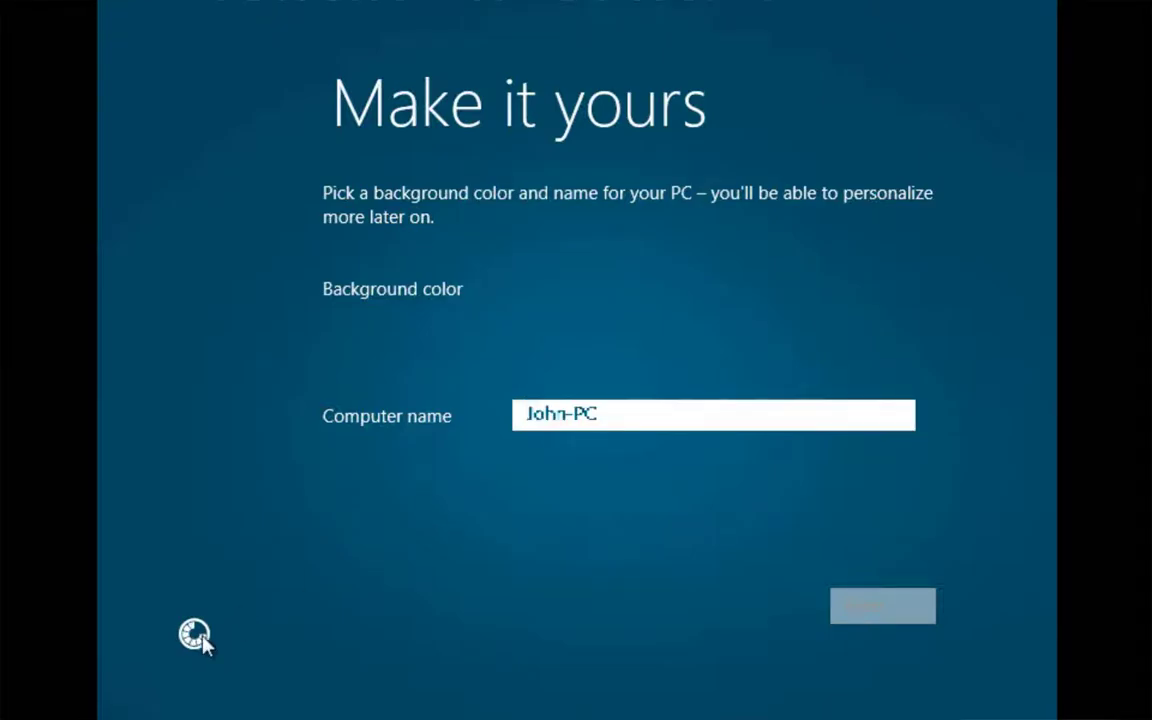
# Examine the Ease of Access options and the recommended security, network and other settings.
pyautogui.click(200, 637)
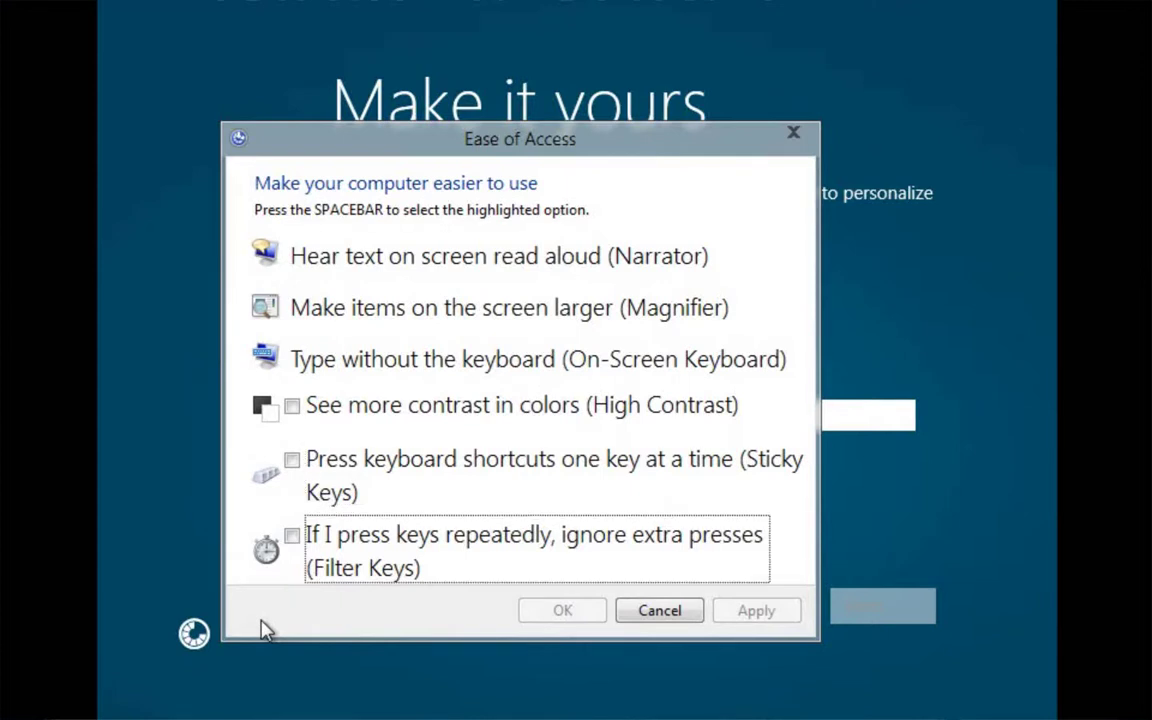
pyautogui.click(659, 610)
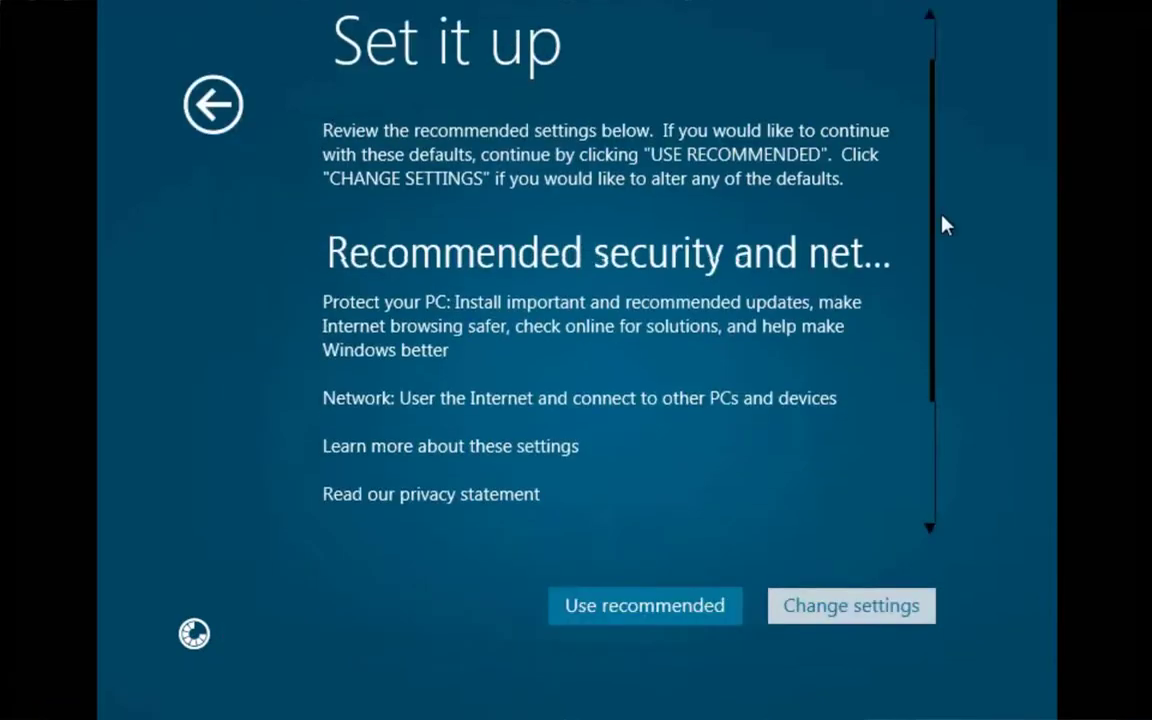
pyautogui.scroll(-5, 944, 226)
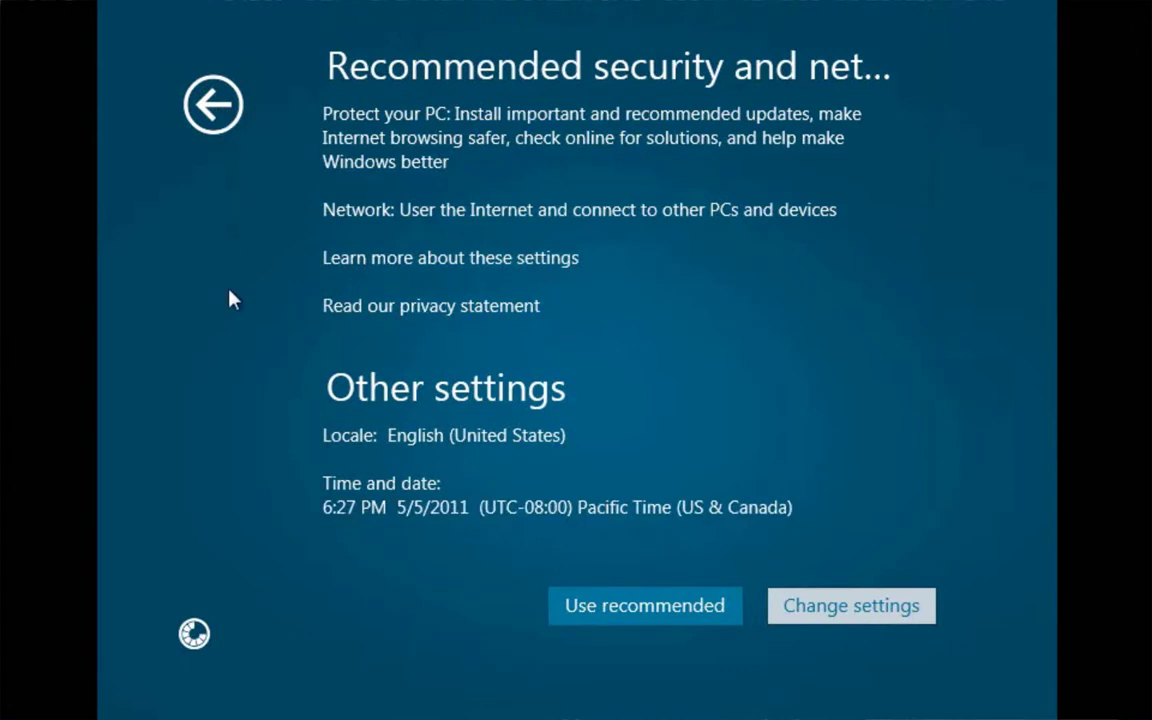
# Change the default settings and set the network to "Use the Internet and connect to other PCs and devices".
pyautogui.click(864, 612)
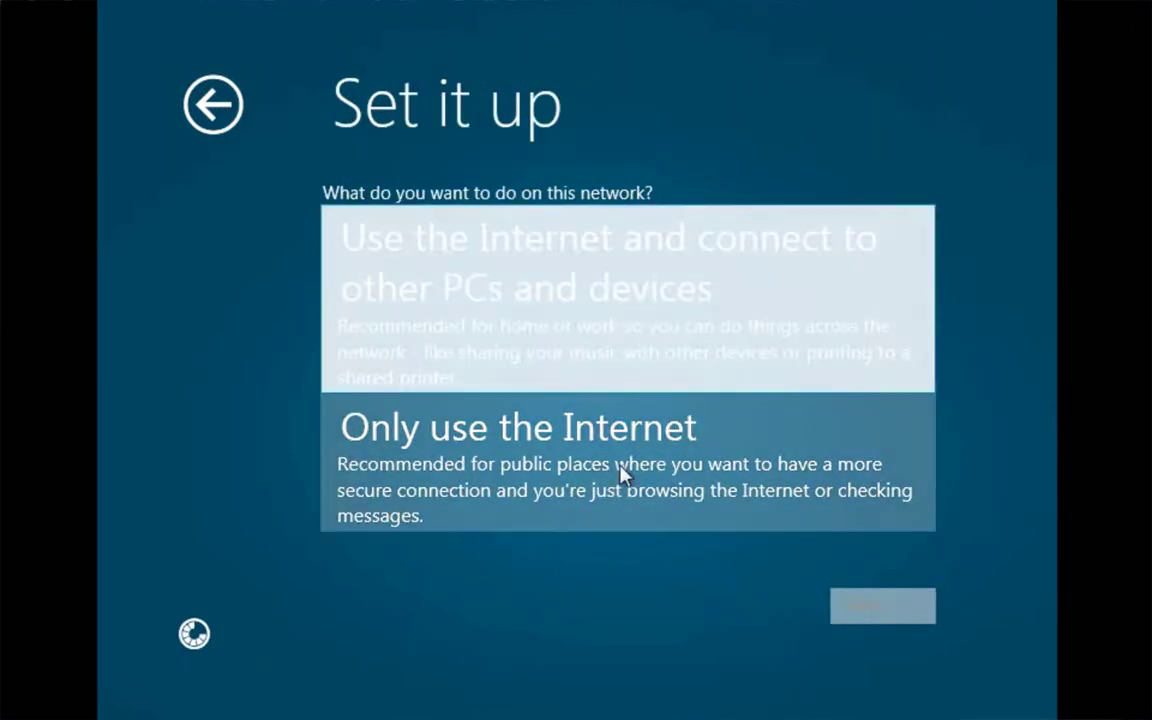
pyautogui.click(662, 290)
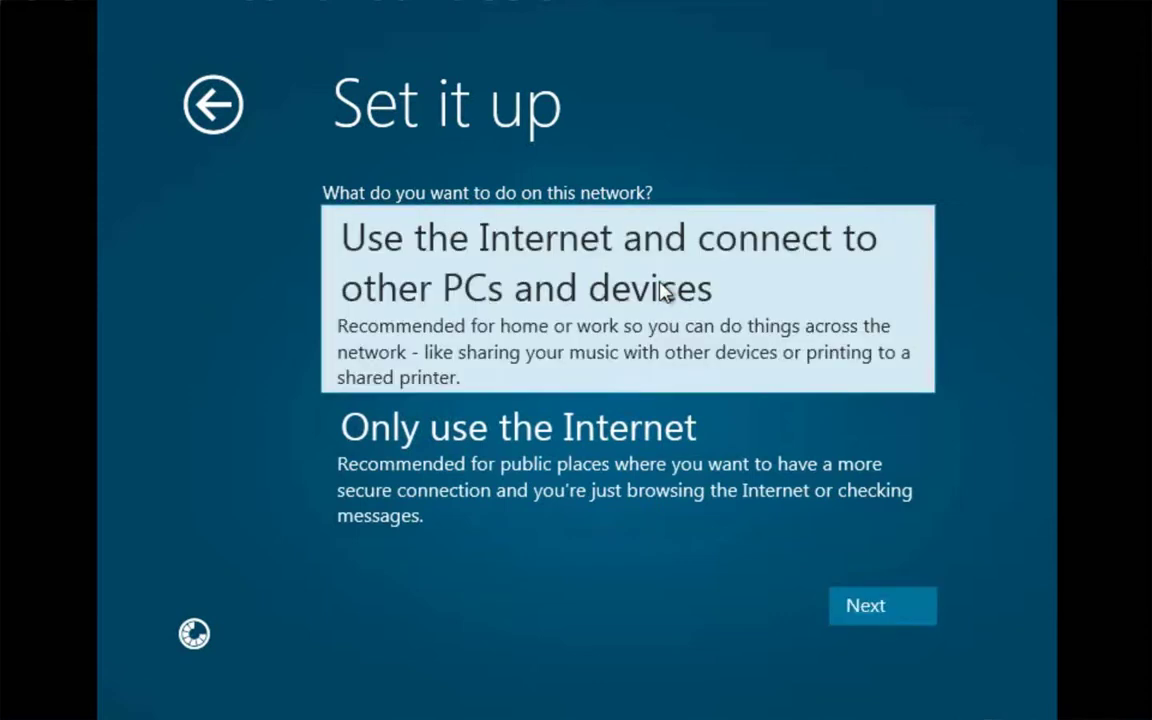
pyautogui.click(879, 617)
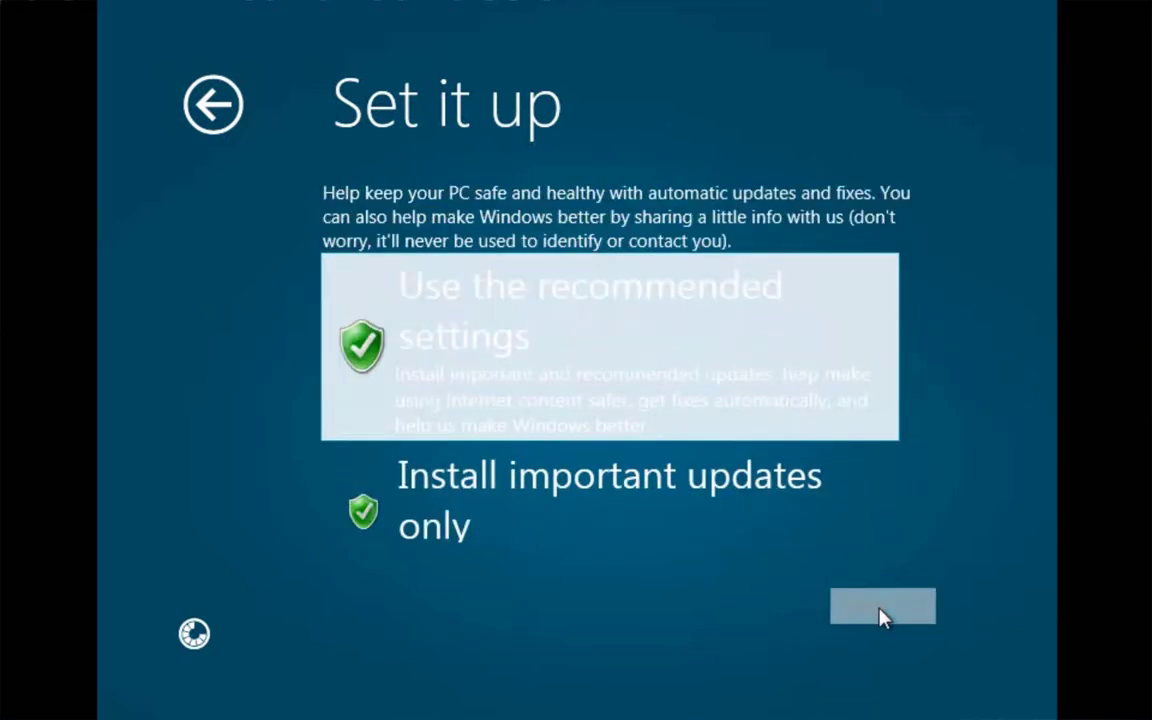
# Set the automatic update preference to "Ask me later" and continue the setup.
pyautogui.scroll(-3, 669, 527)
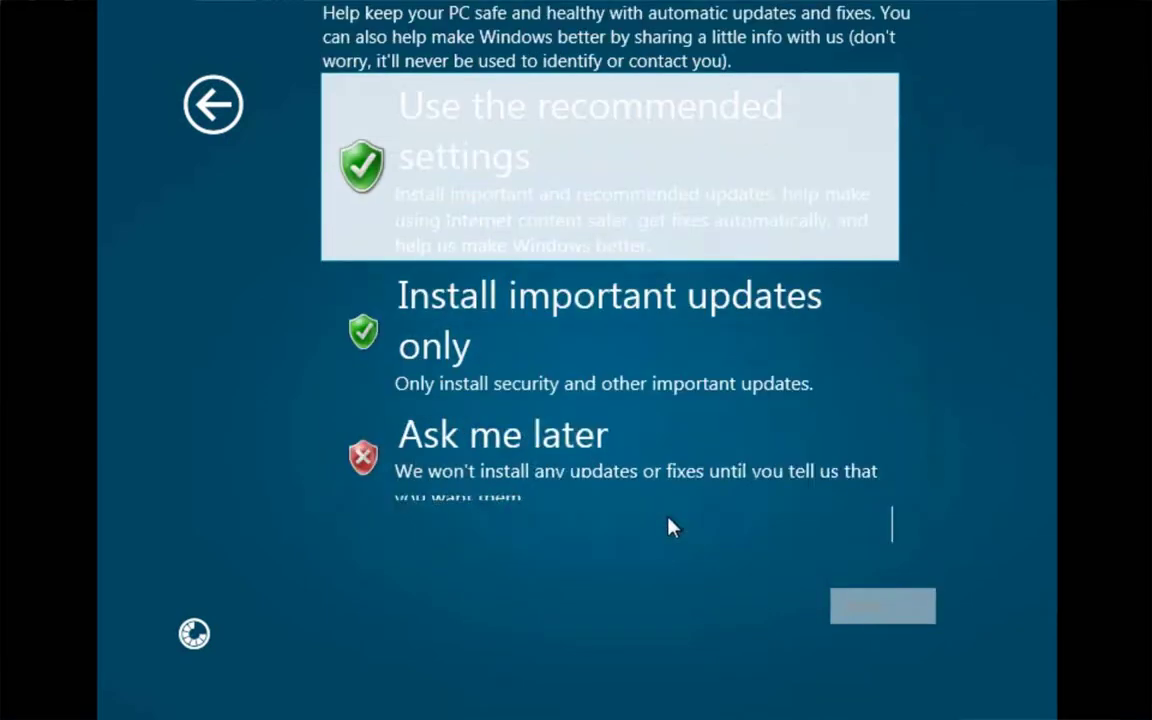
pyautogui.scroll(-1, 669, 527)
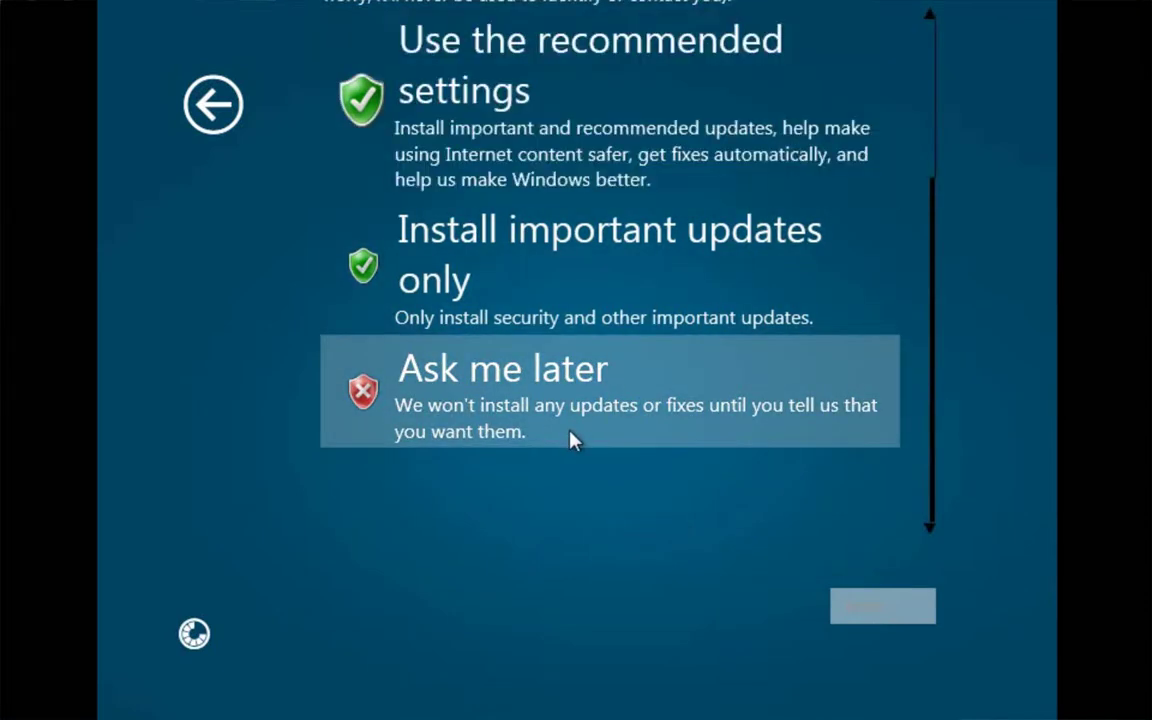
pyautogui.click(572, 440)
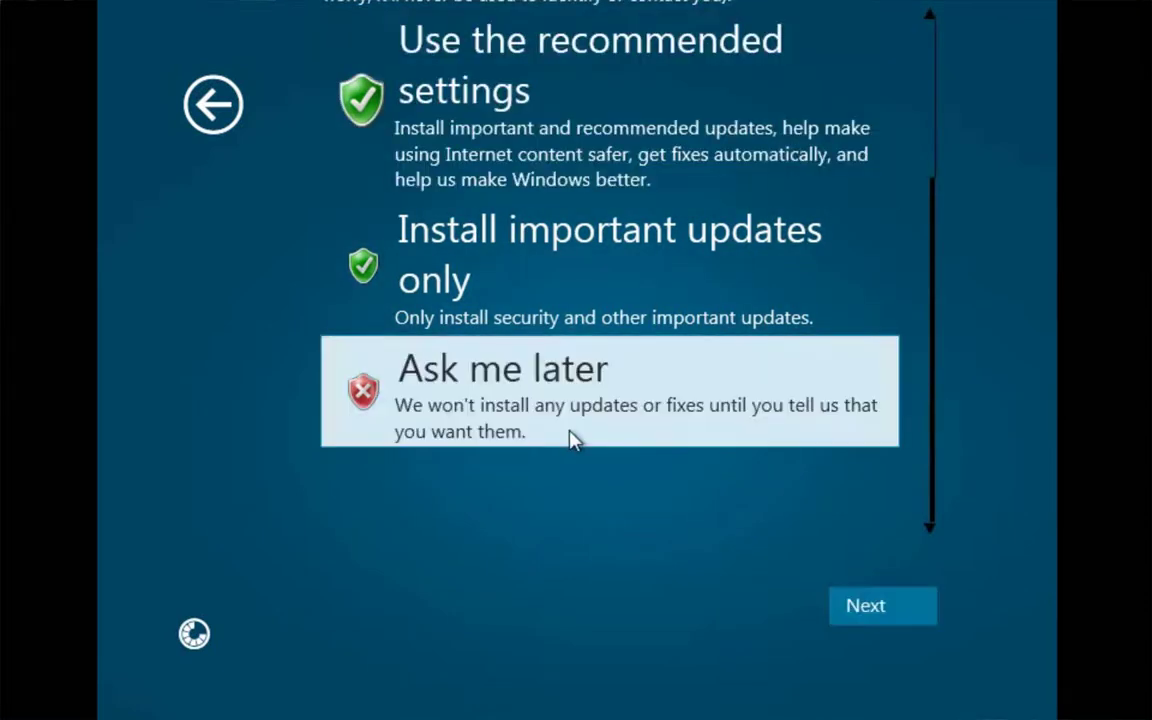
pyautogui.click(877, 612)
# Accept United States, English (United States) and the US keyboard layout, and keep the Pacific Time (US & Canada) zone.
pyautogui.click(828, 291)
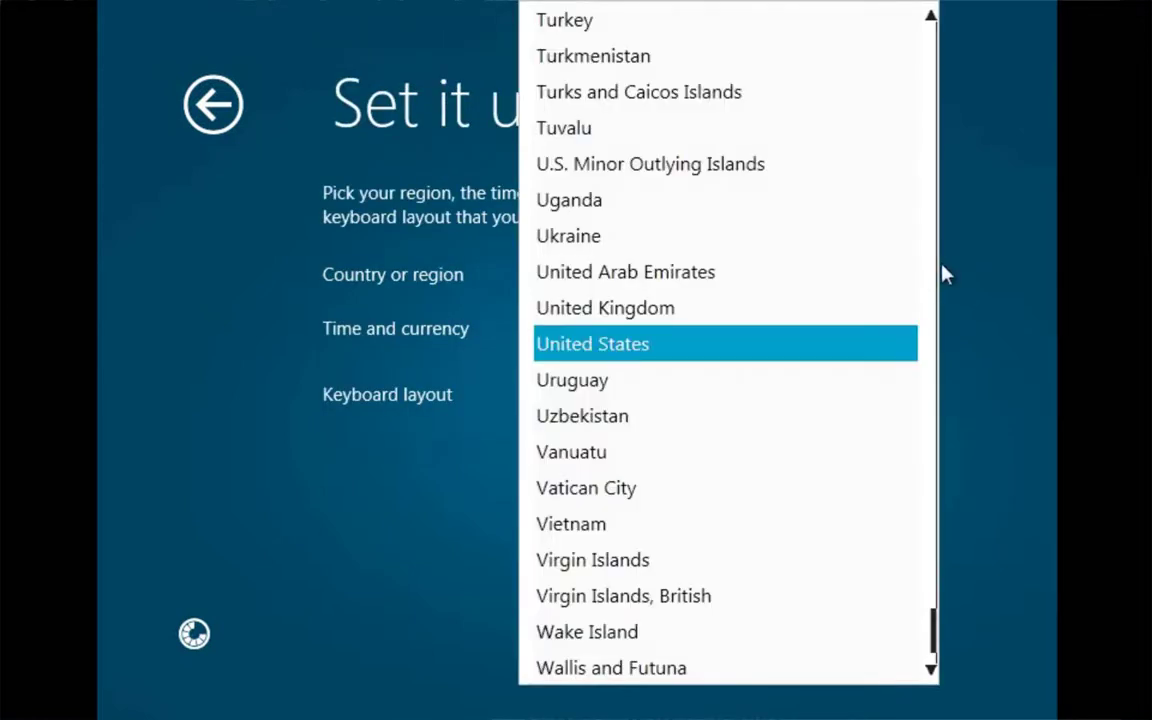
pyautogui.scroll(1, 910, 303)
pyautogui.click(985, 265)
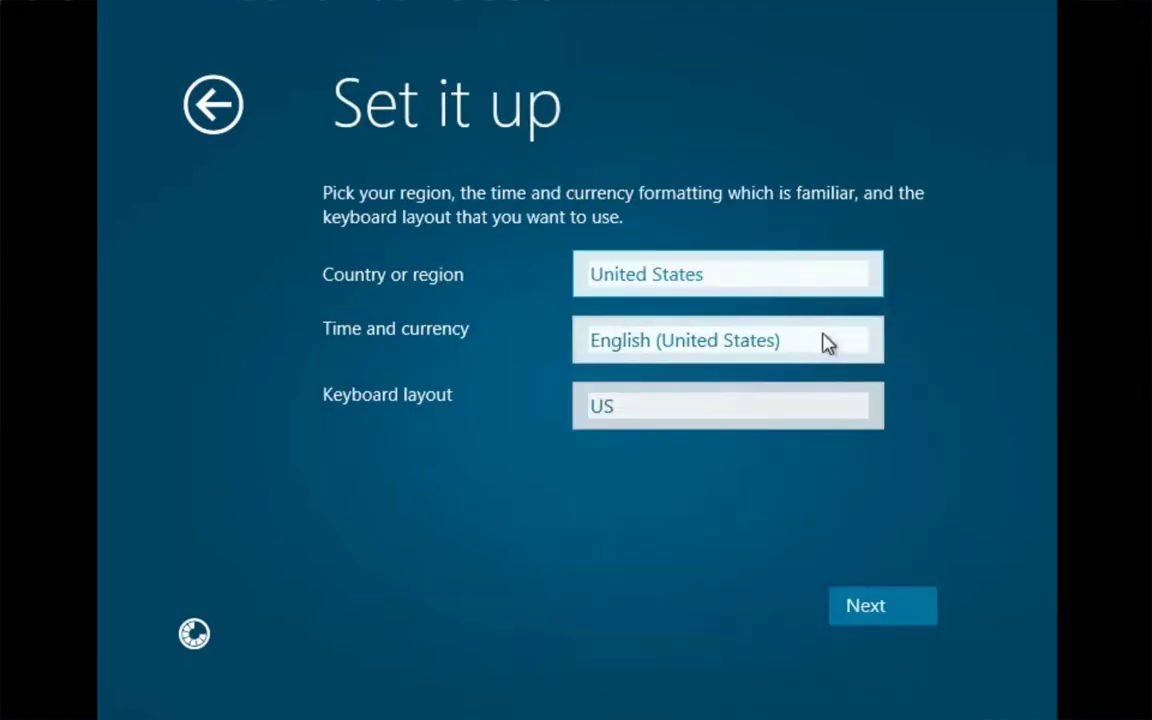
pyautogui.click(923, 606)
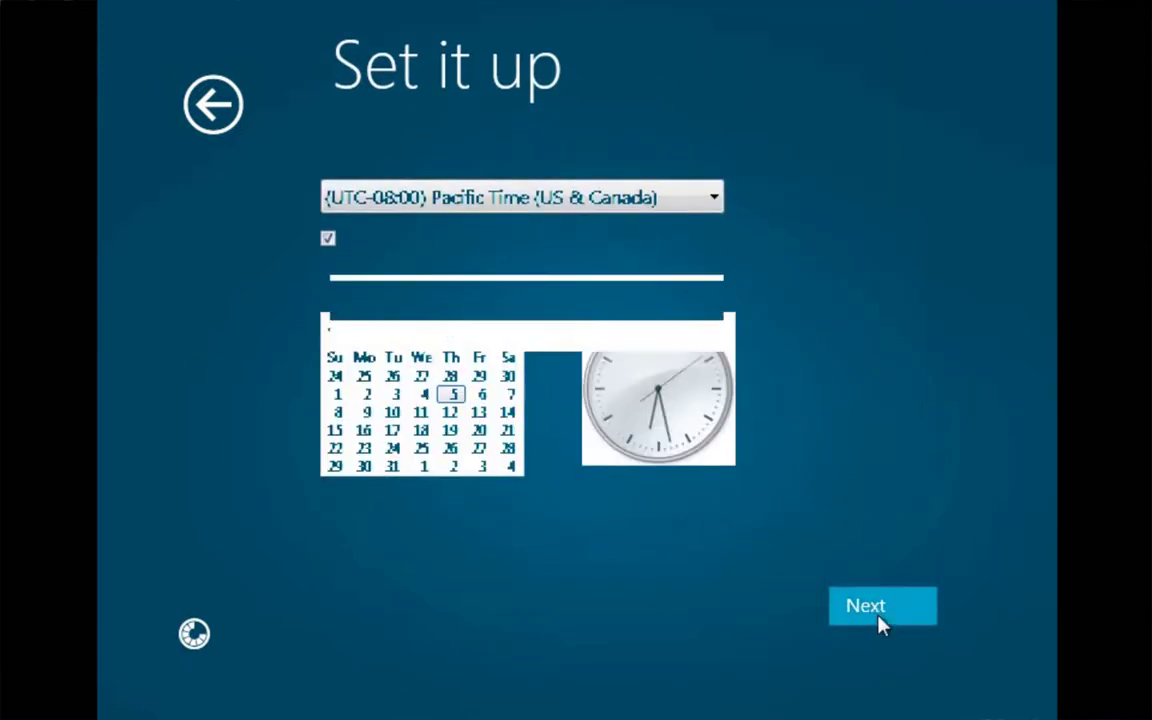
pyautogui.click(875, 618)
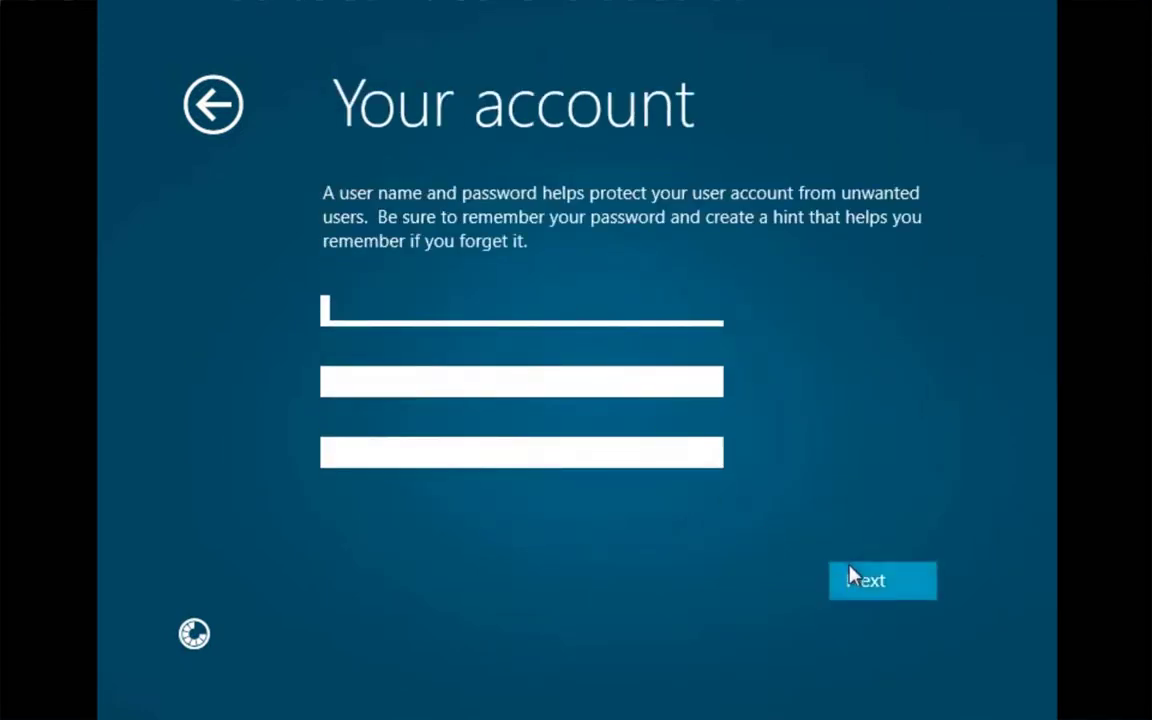
# Create the account with the user name "User" and sign in to it.
pyautogui.write('User')
pyautogui.click(882, 596)
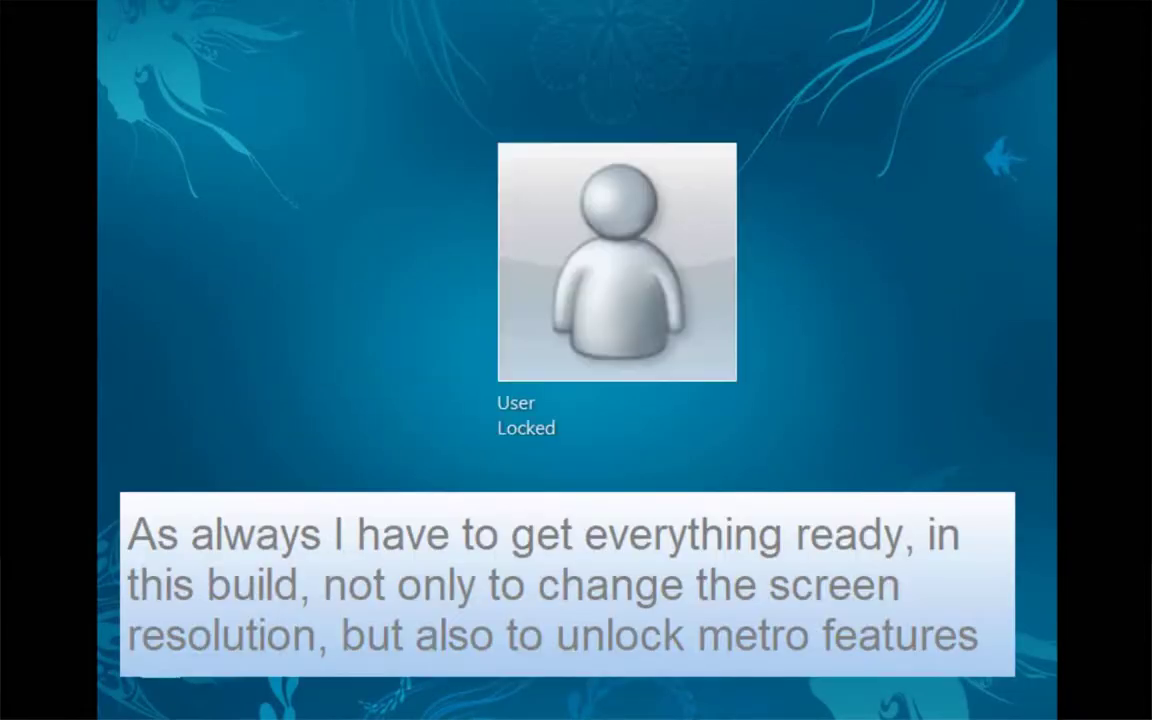
pyautogui.click(548, 252)
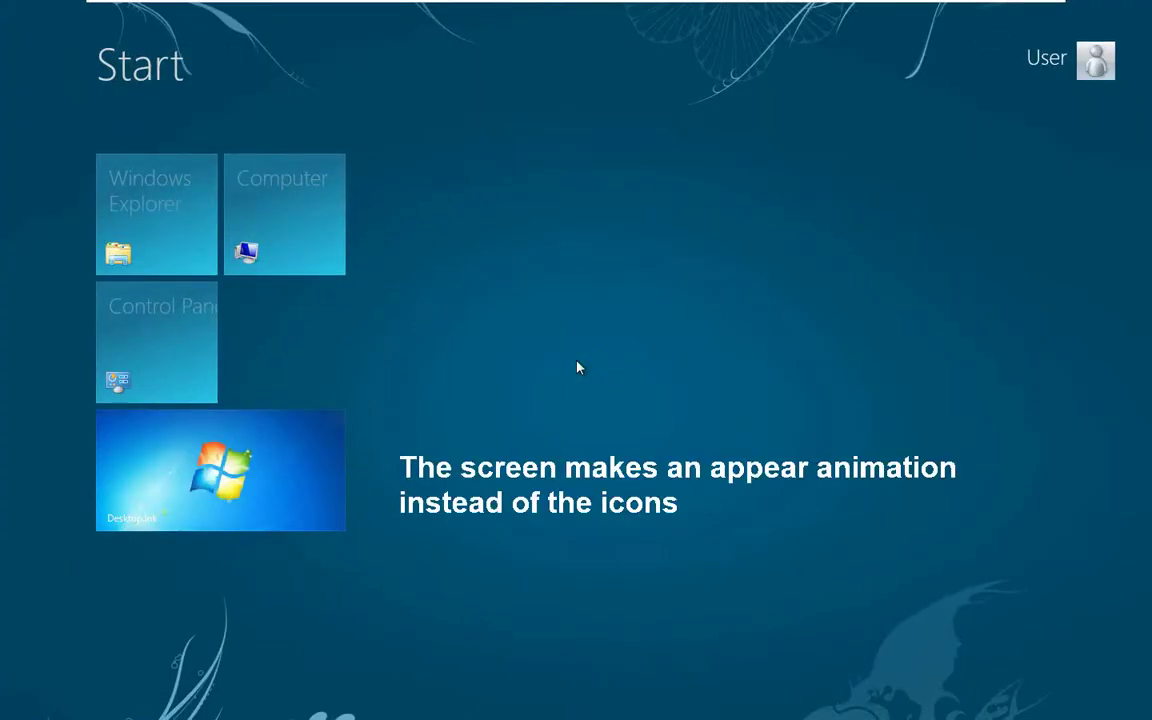
# Examine the available commands for the Computer, Windows Explorer and Control Panel tiles on the Start screen.
pyautogui.rightClick(314, 224)
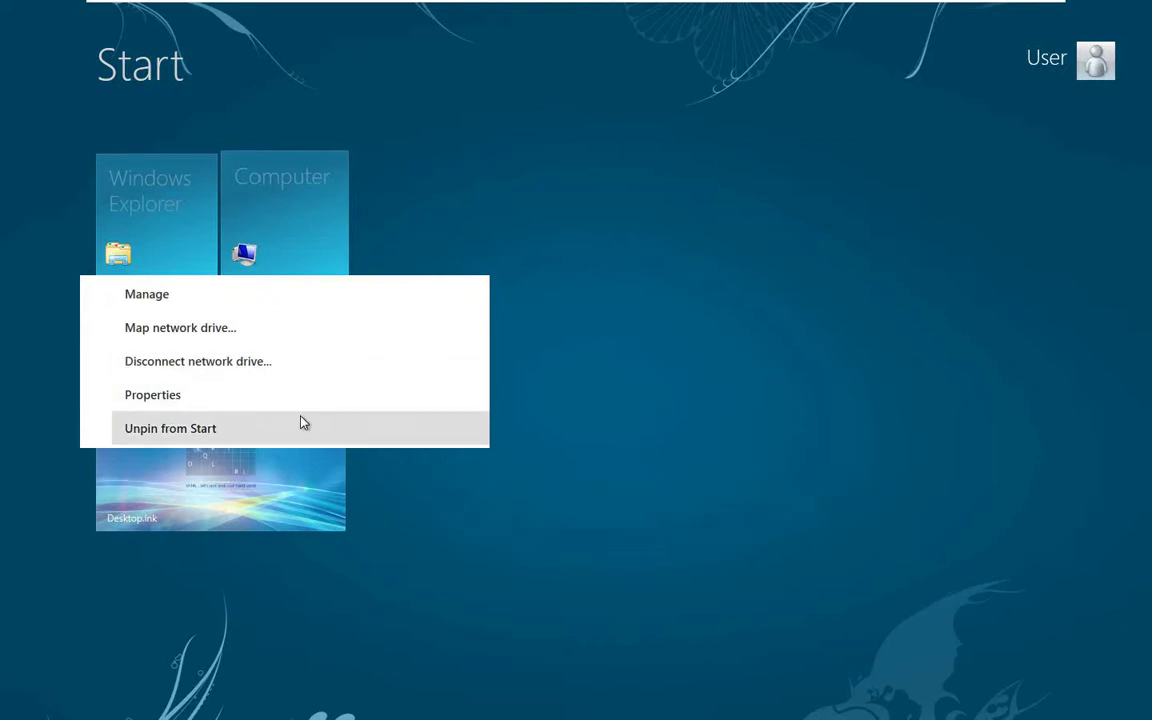
pyautogui.click(550, 173)
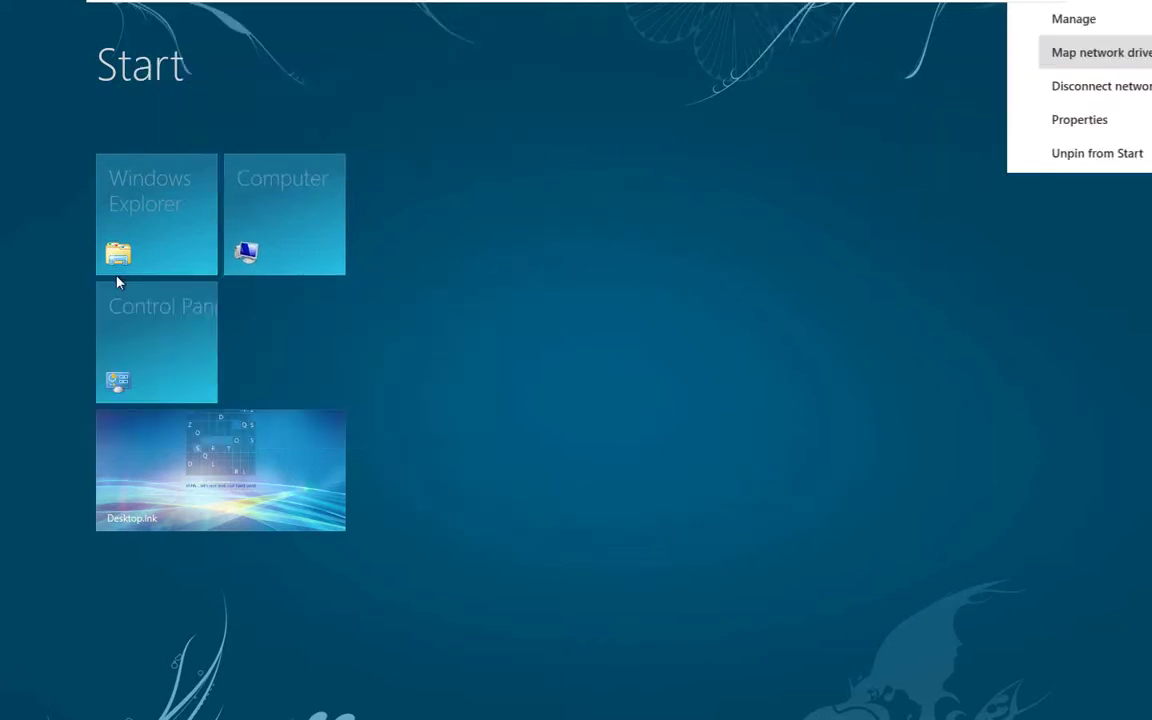
pyautogui.rightClick(140, 211)
pyautogui.click(531, 372)
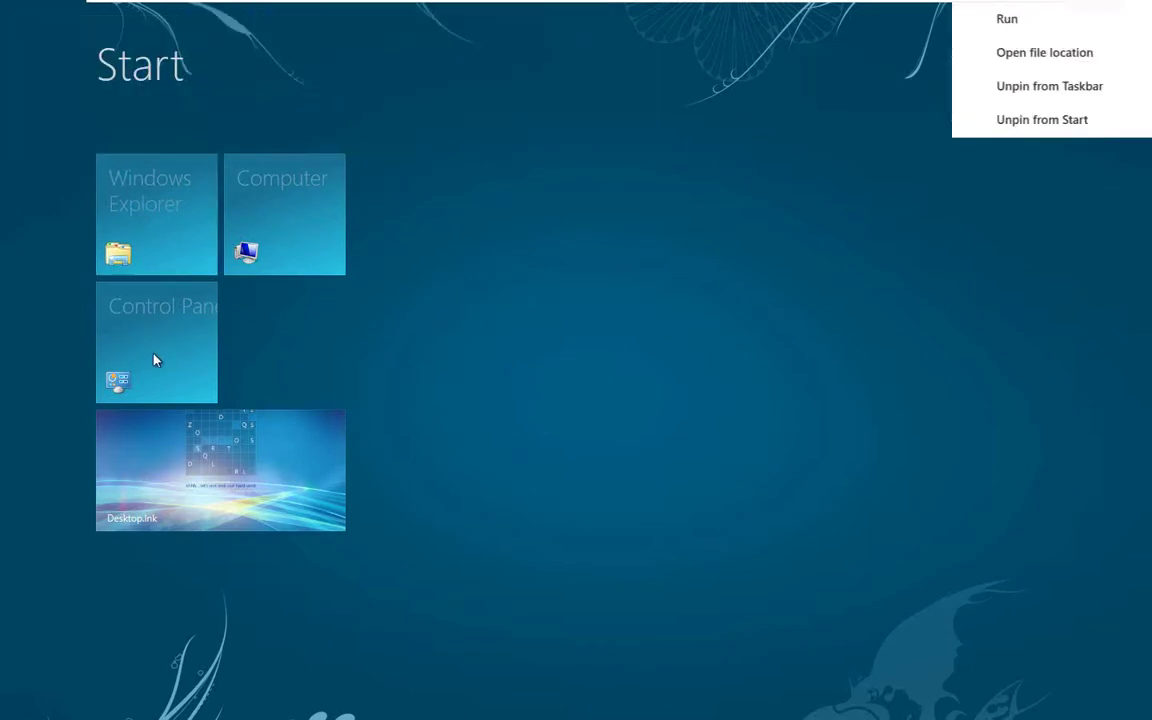
pyautogui.rightClick(264, 412)
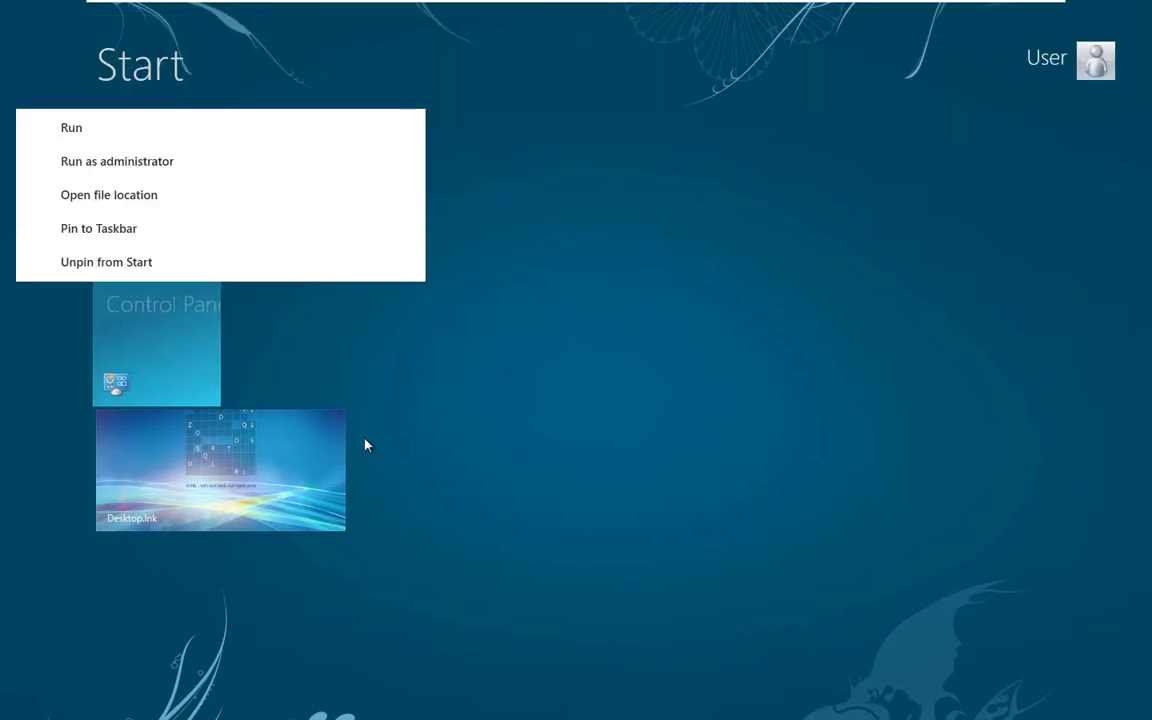
pyautogui.click(543, 383)
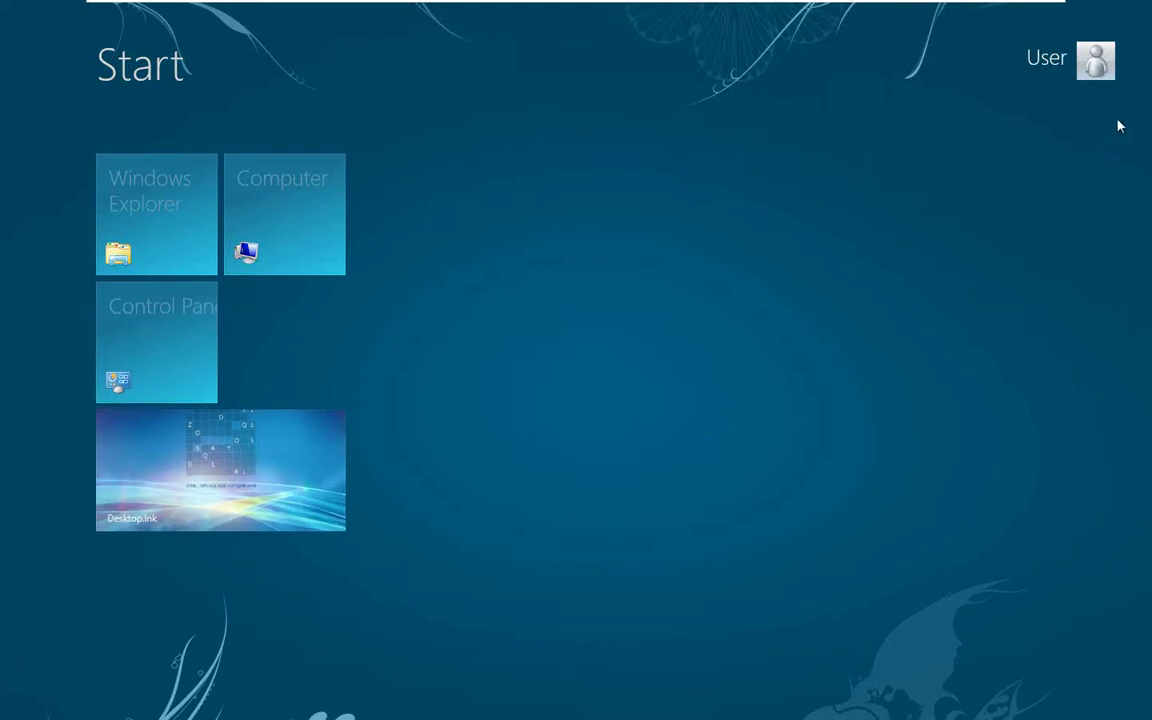
# Open the desktop from its Start screen tile, return to Start, and switch back to the desktop.
pyautogui.click(226, 462)
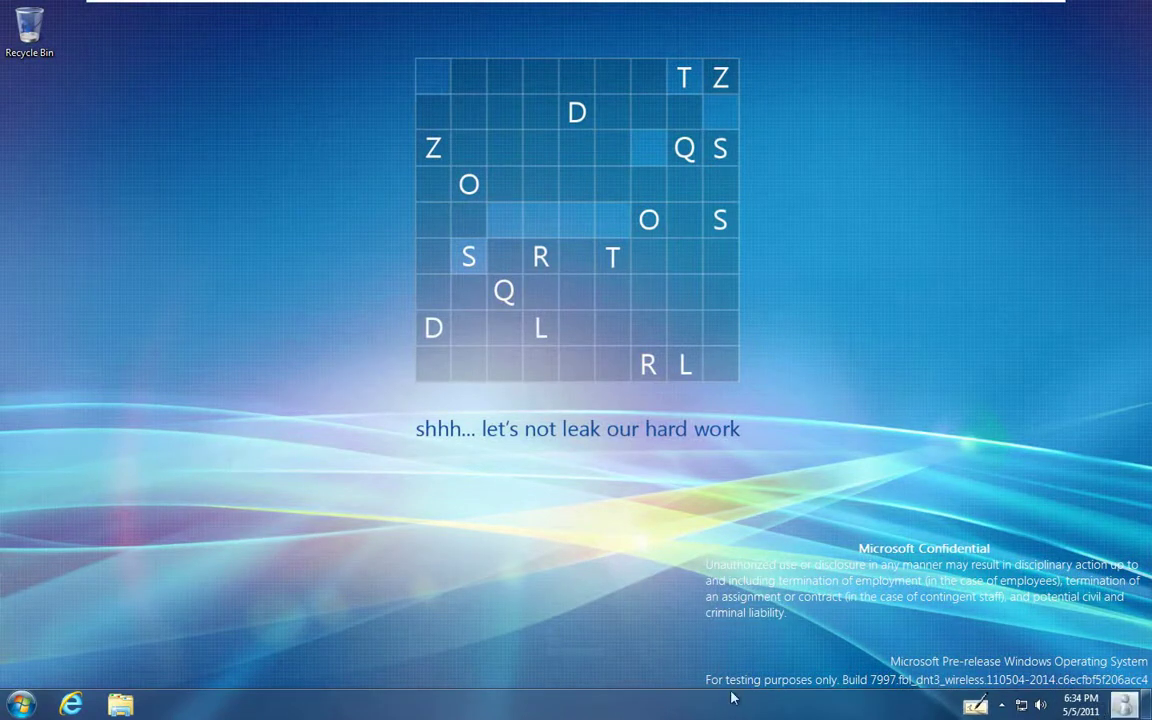
pyautogui.click(18, 704)
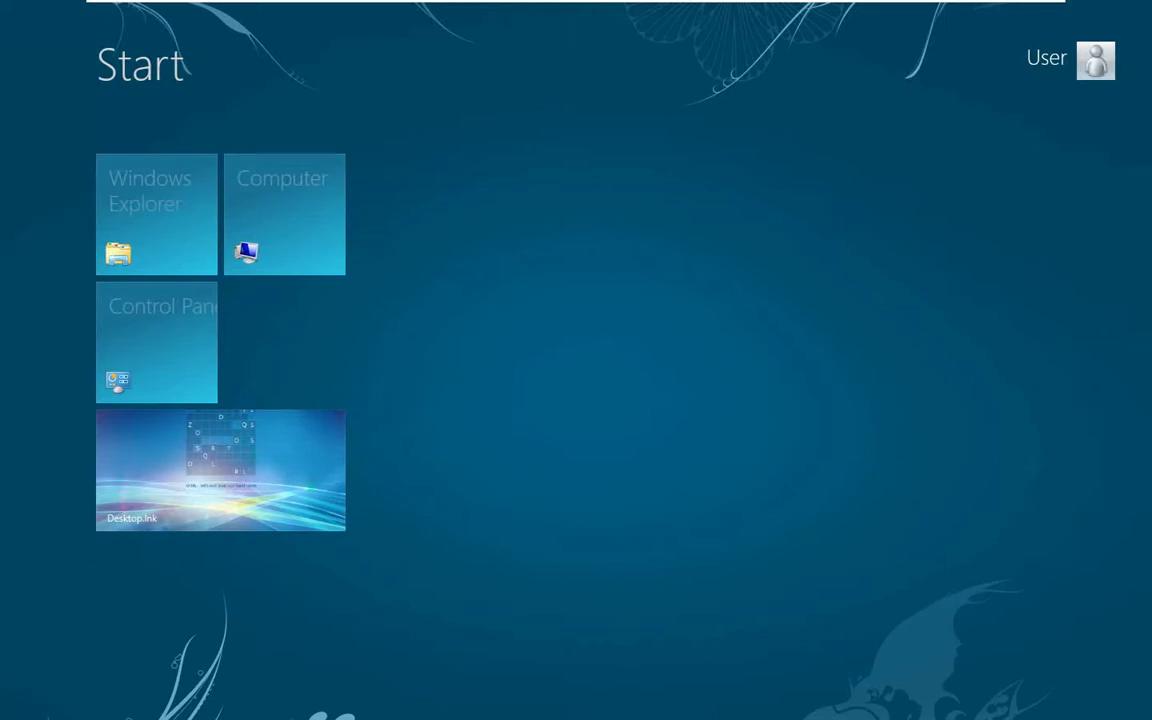
pyautogui.press('super')
# Show the list of switchable apps over the desktop and snap Desktop.lnk alongside it.
pyautogui.press('super+c')
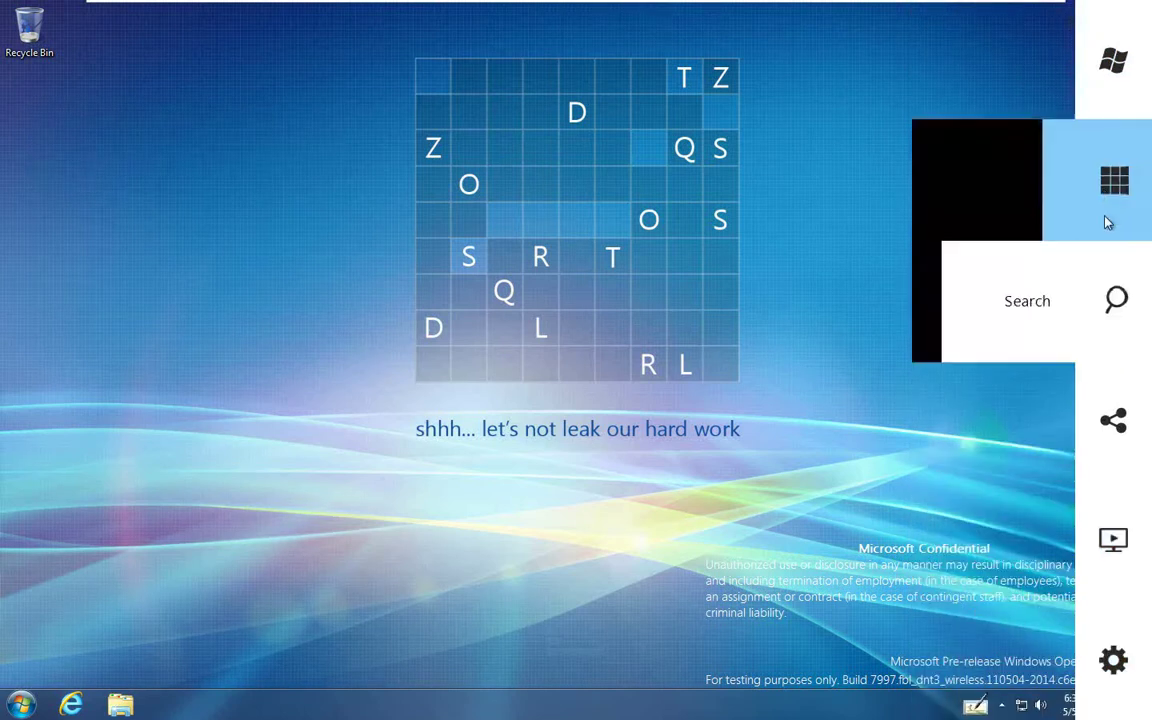
pyautogui.click(1117, 184)
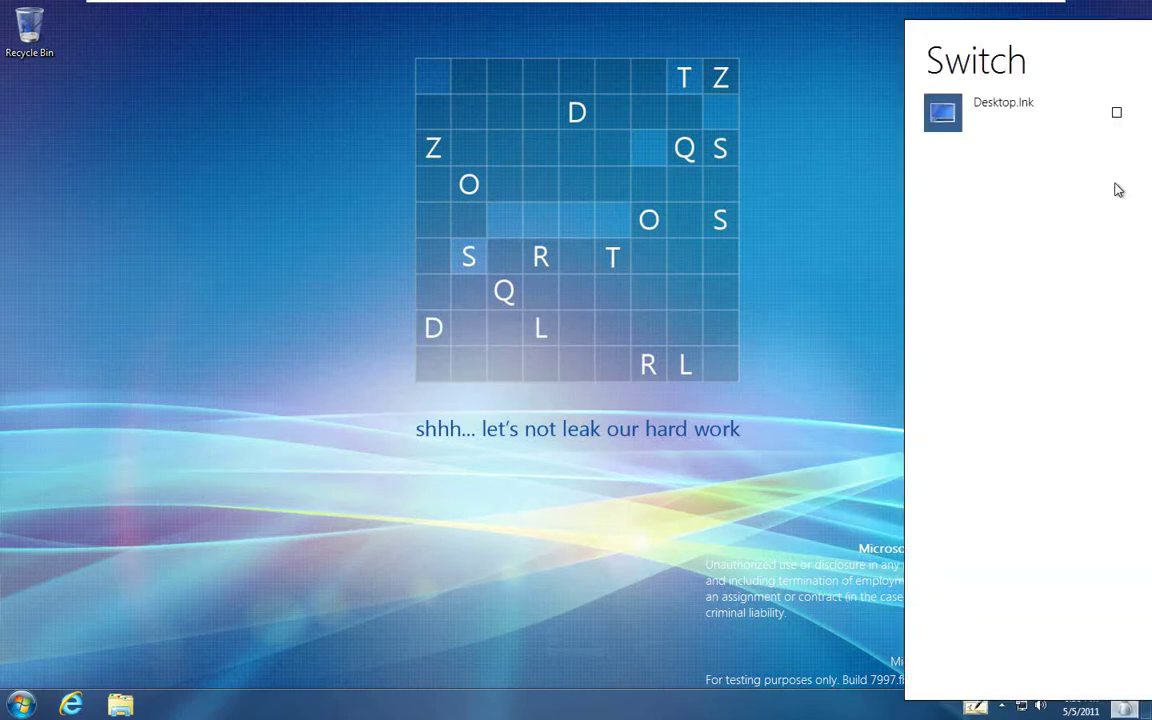
pyautogui.click(1114, 117)
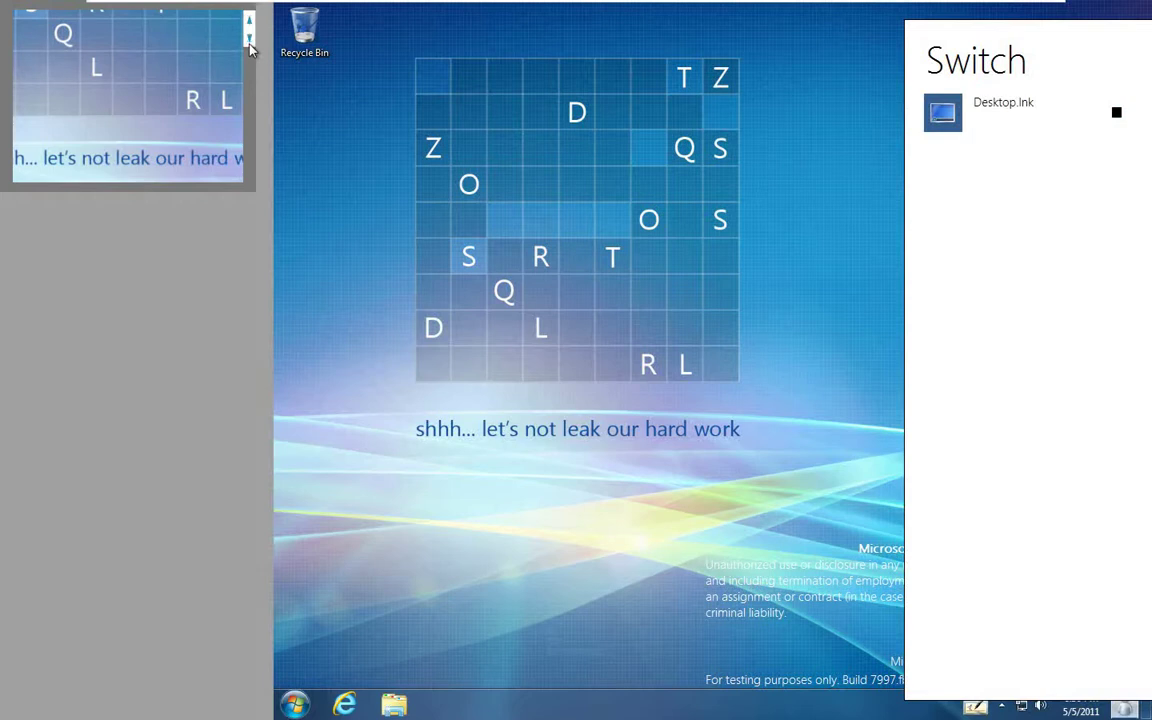
pyautogui.click(157, 141)
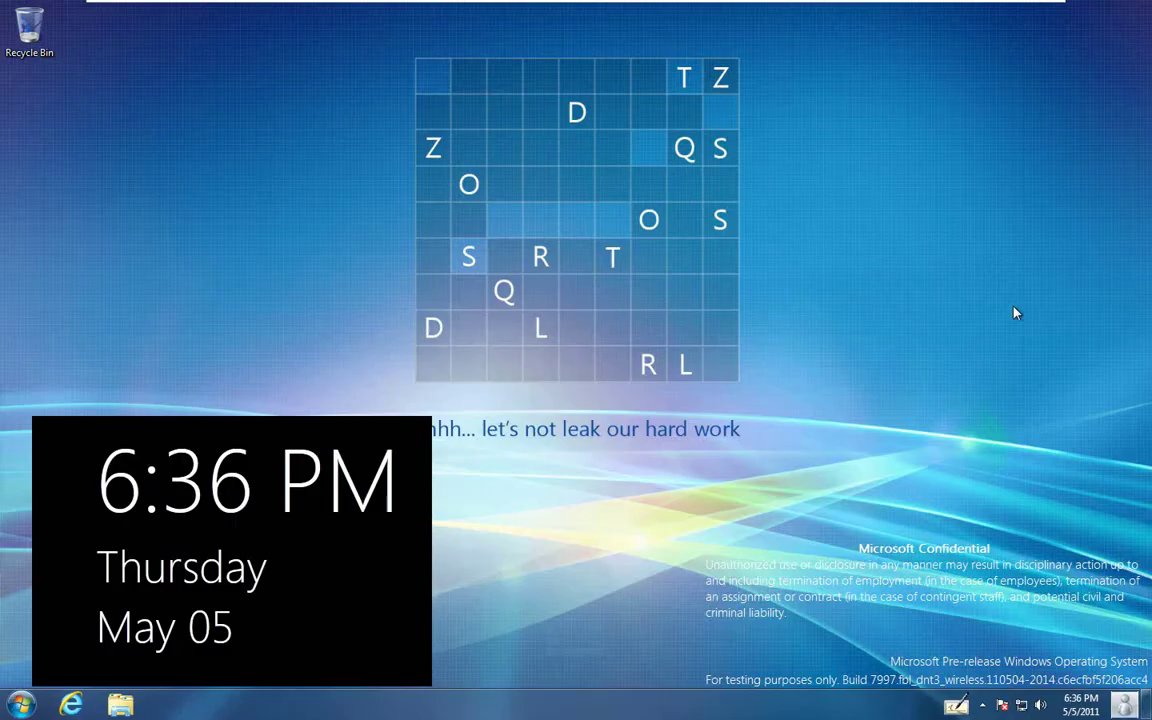
# Open the search pane, view the Settings scope, and switch to Applications to show the full application list.
pyautogui.press('super+q')
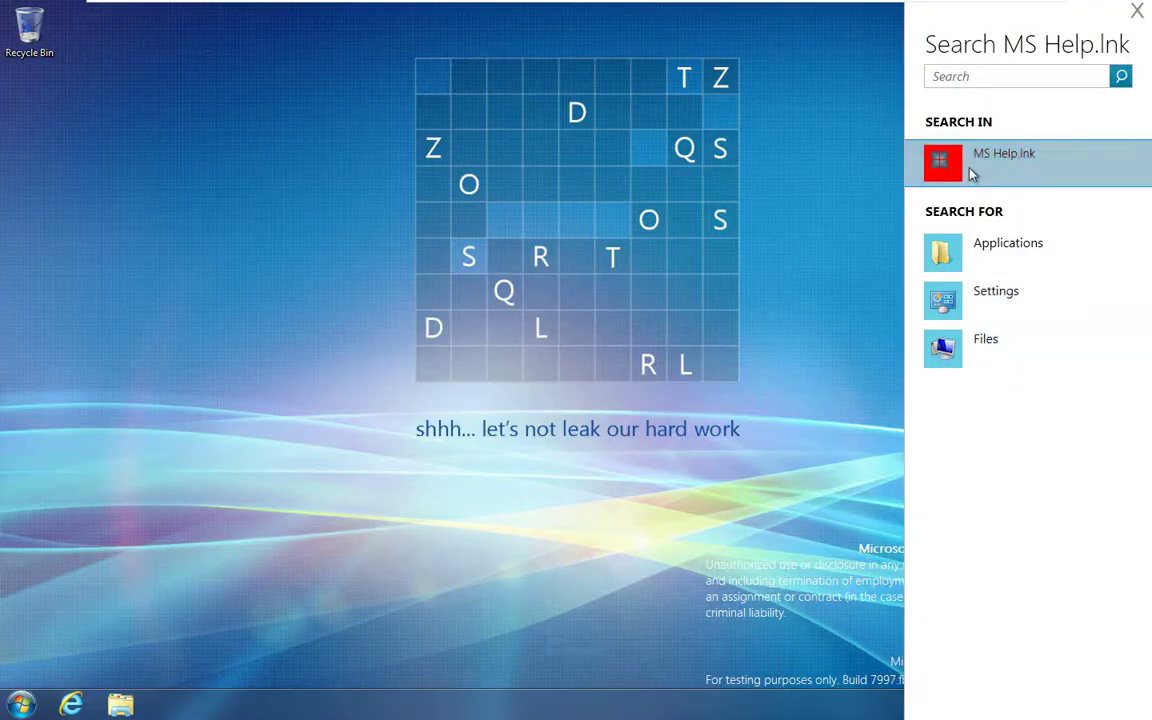
pyautogui.click(970, 174)
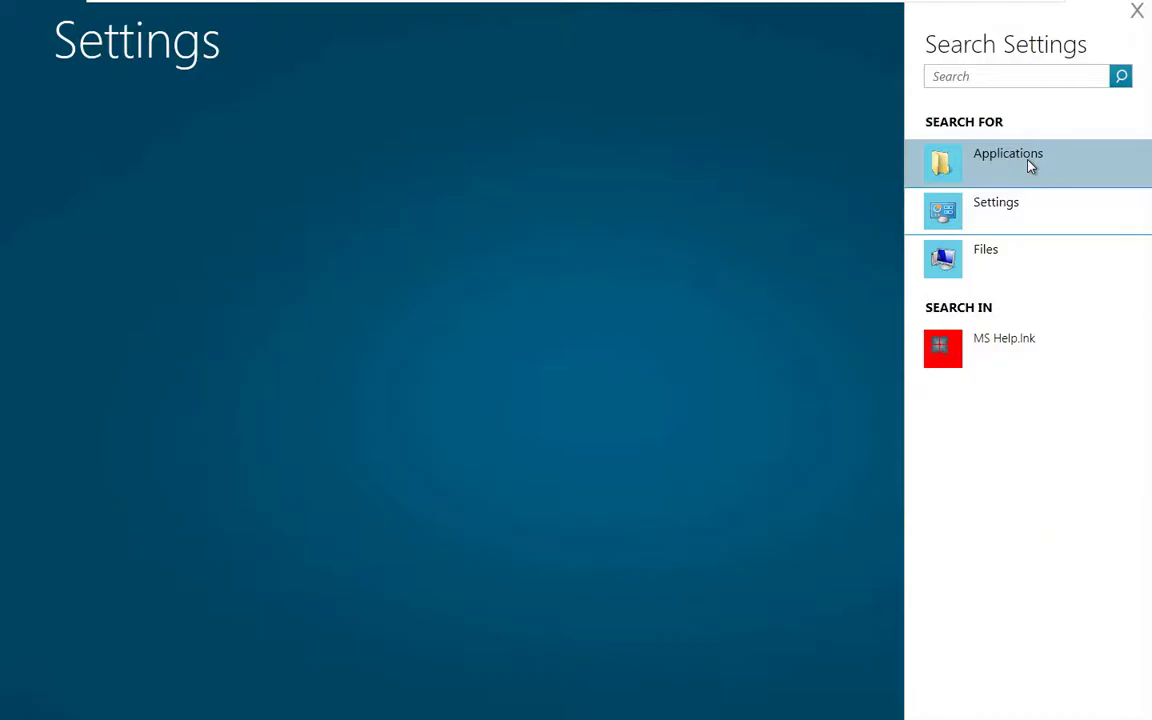
pyautogui.click(1031, 167)
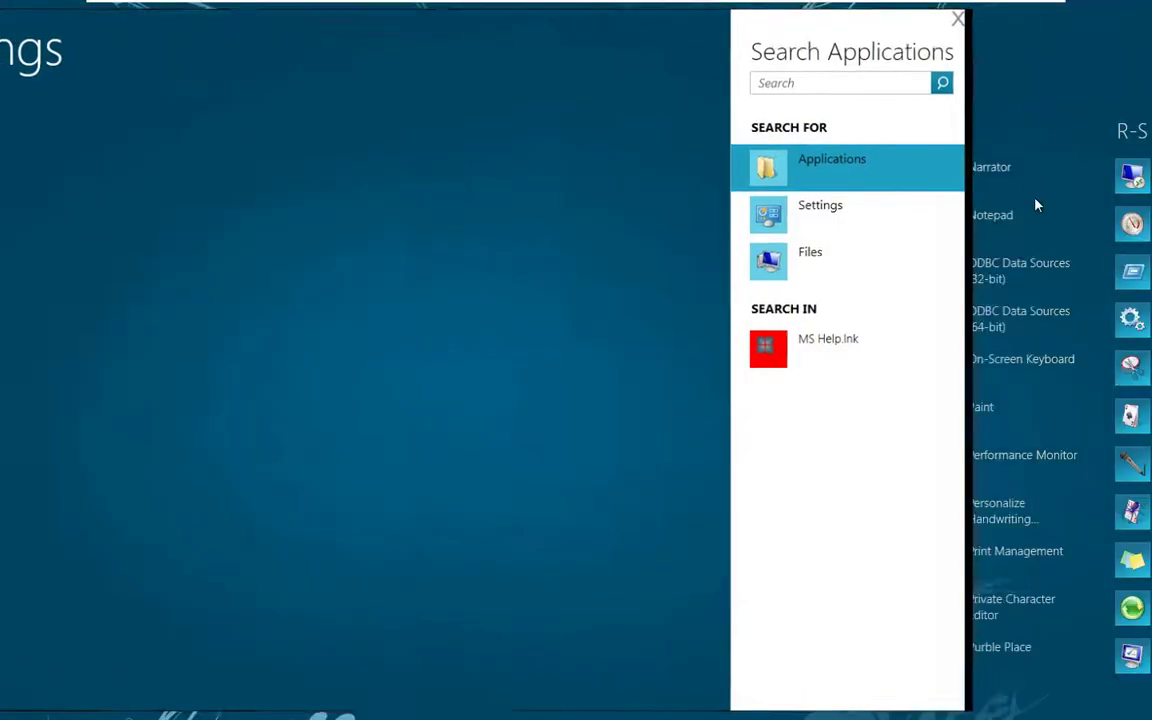
pyautogui.click(2, 535)
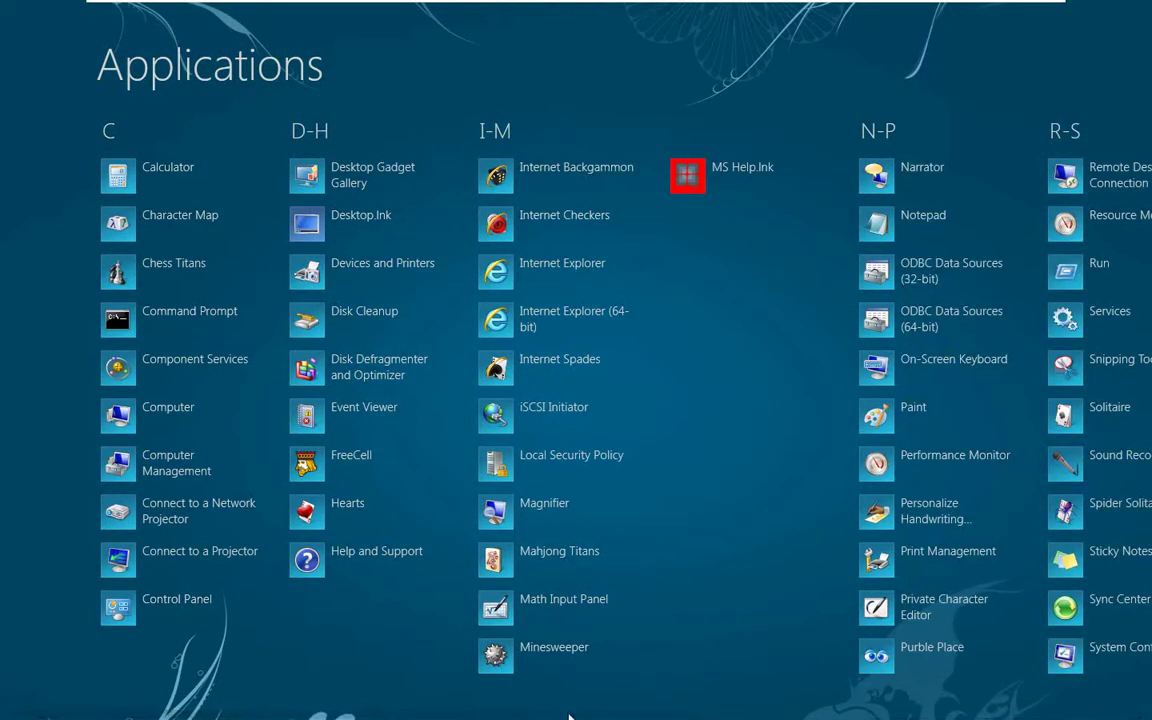
# Look through the Applications list to its T-X group and return to the C group at the beginning.
pyautogui.scroll(-3, 600, 712)
pyautogui.moveTo(753, 716); pyautogui.dragTo(1068, 716)
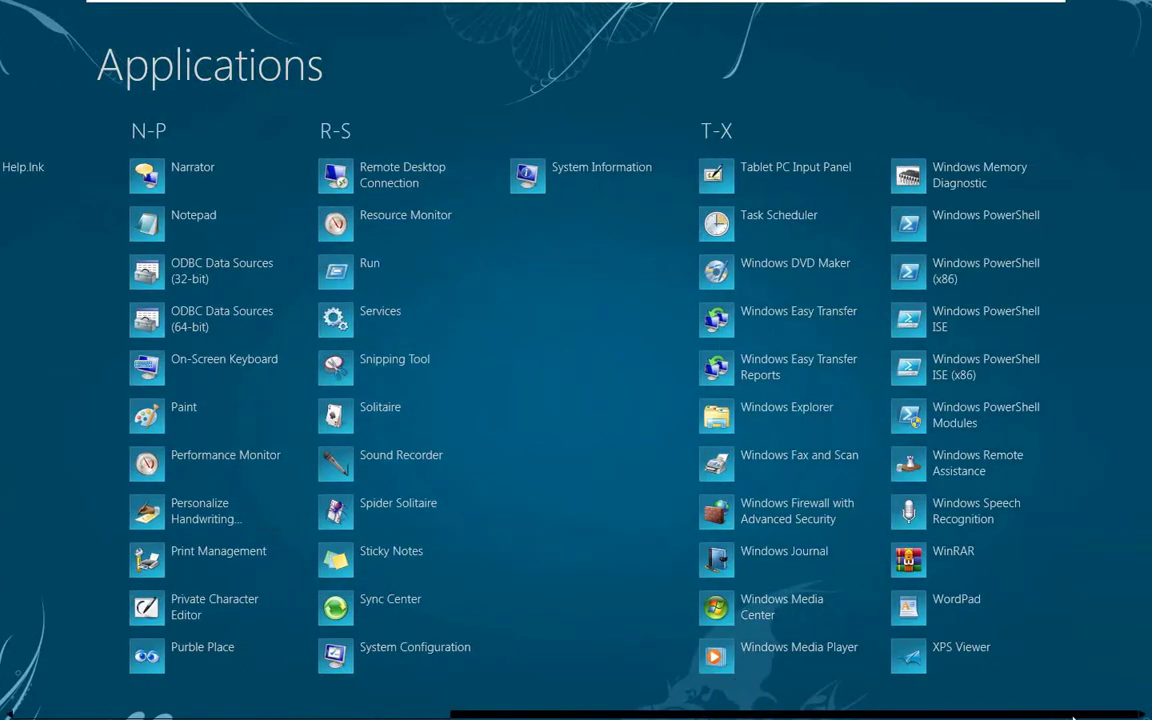
pyautogui.scroll(2, 576, 400)
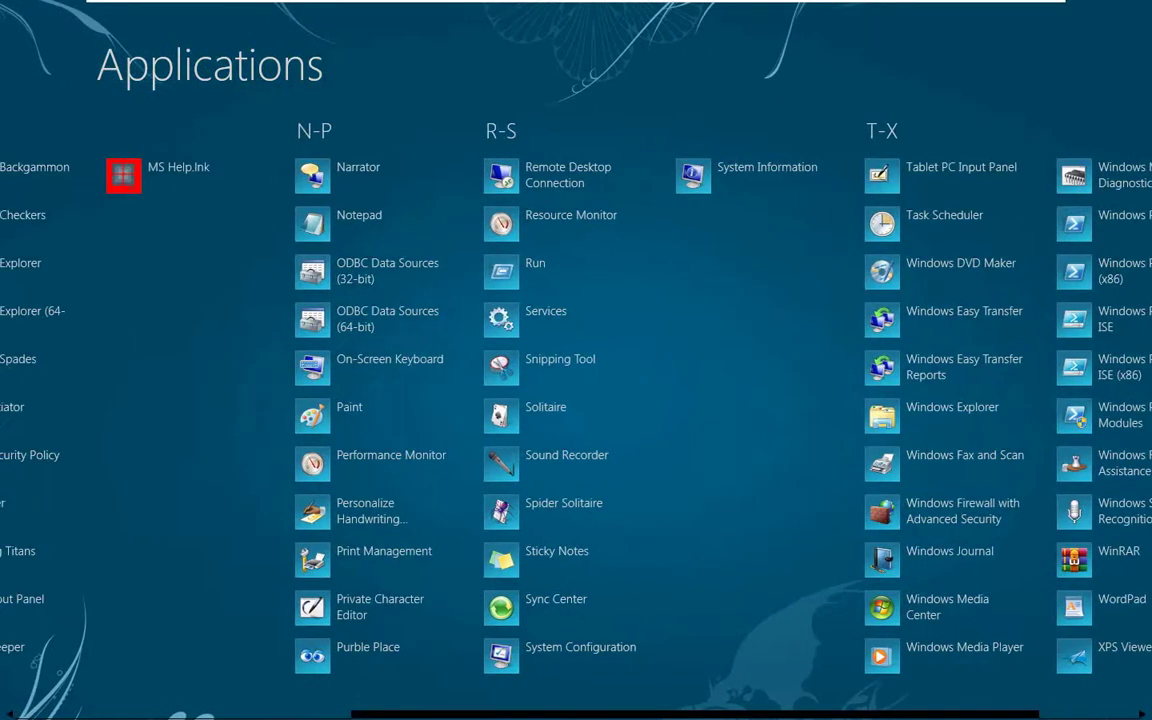
pyautogui.scroll(3, 790, 716)
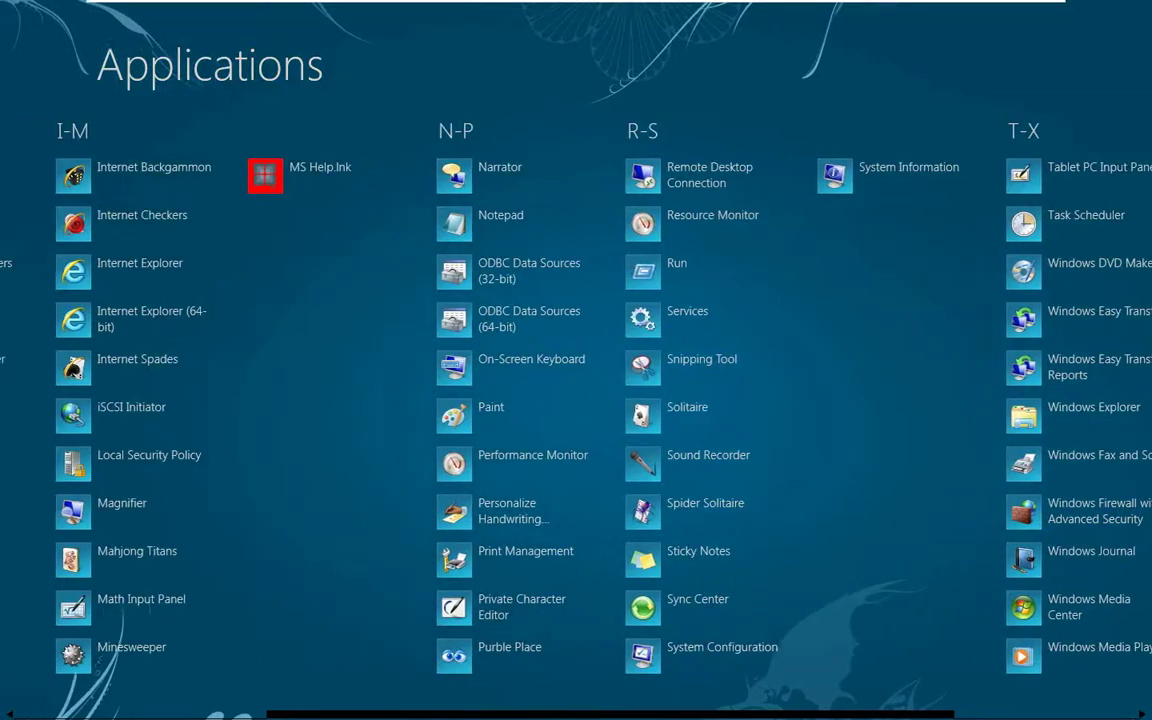
pyautogui.moveTo(785, 716); pyautogui.dragTo(533, 716)
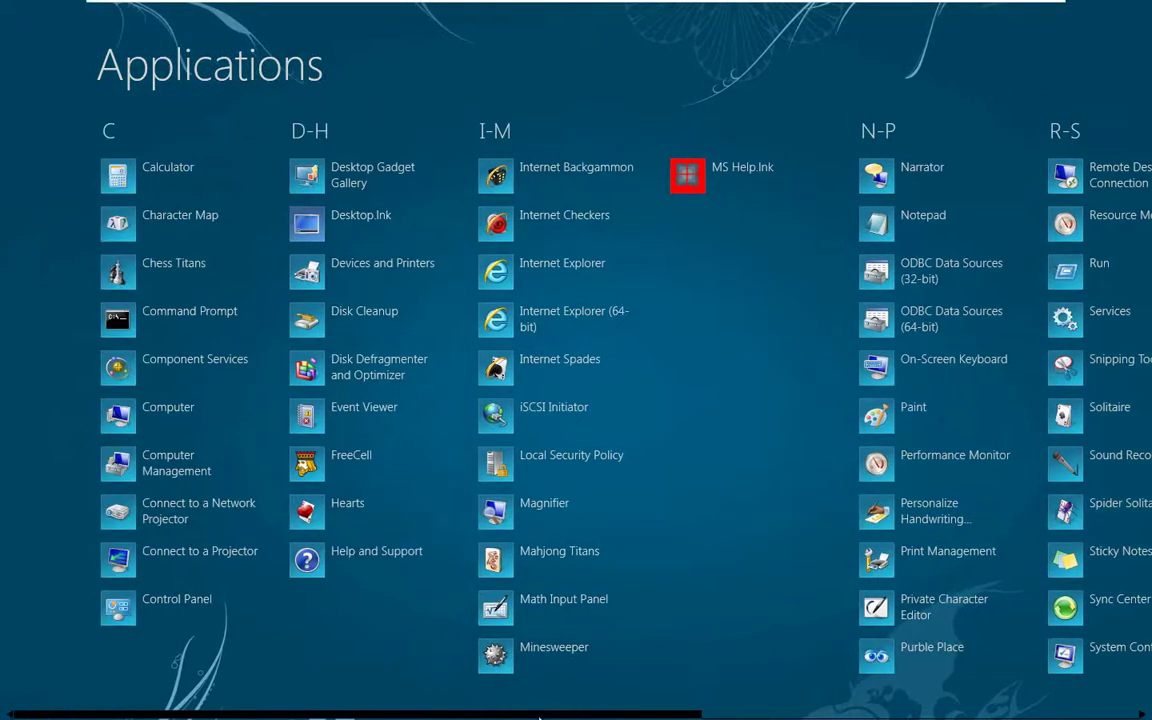
# Open the Settings search scope, then bring up the security options screen and dismiss it.
pyautogui.press('super+w')
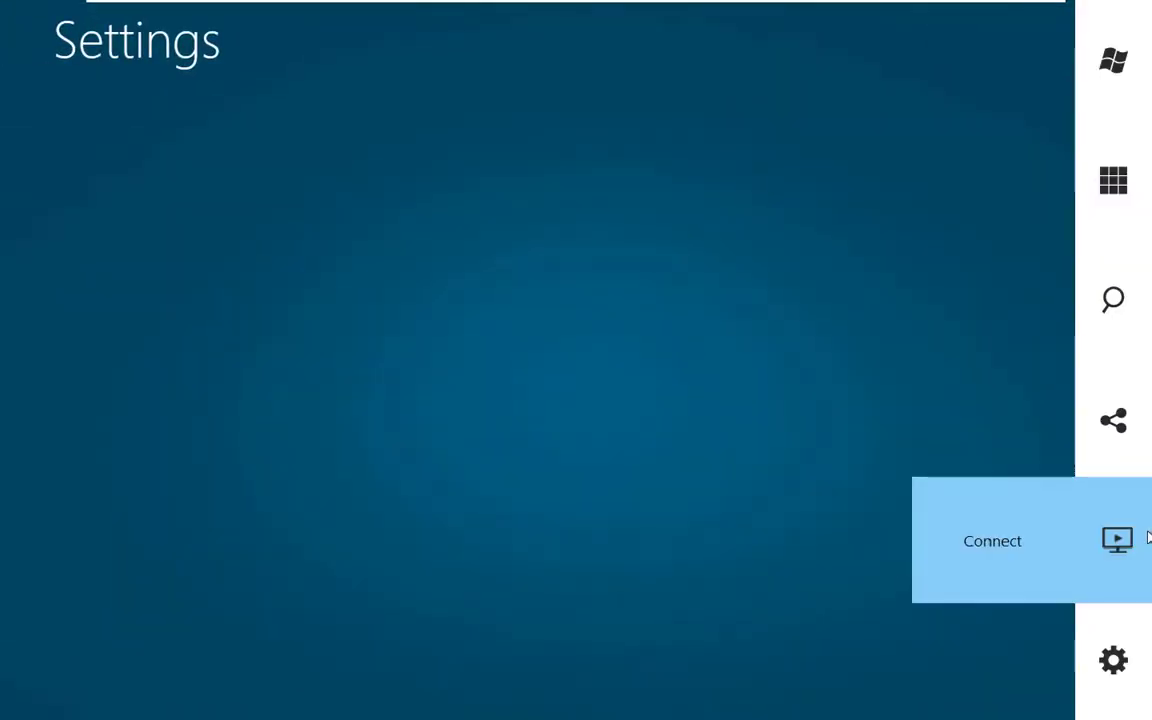
pyautogui.hotkey('ctrl', 'alt', 'Delete')
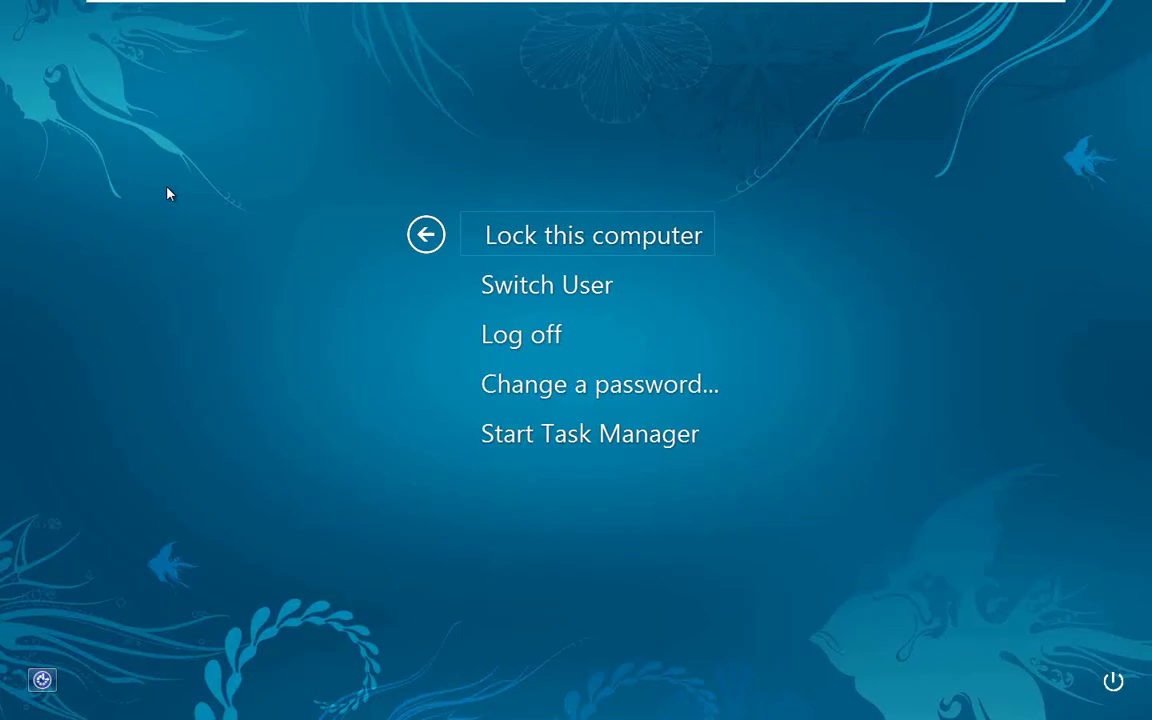
pyautogui.press('Escape')
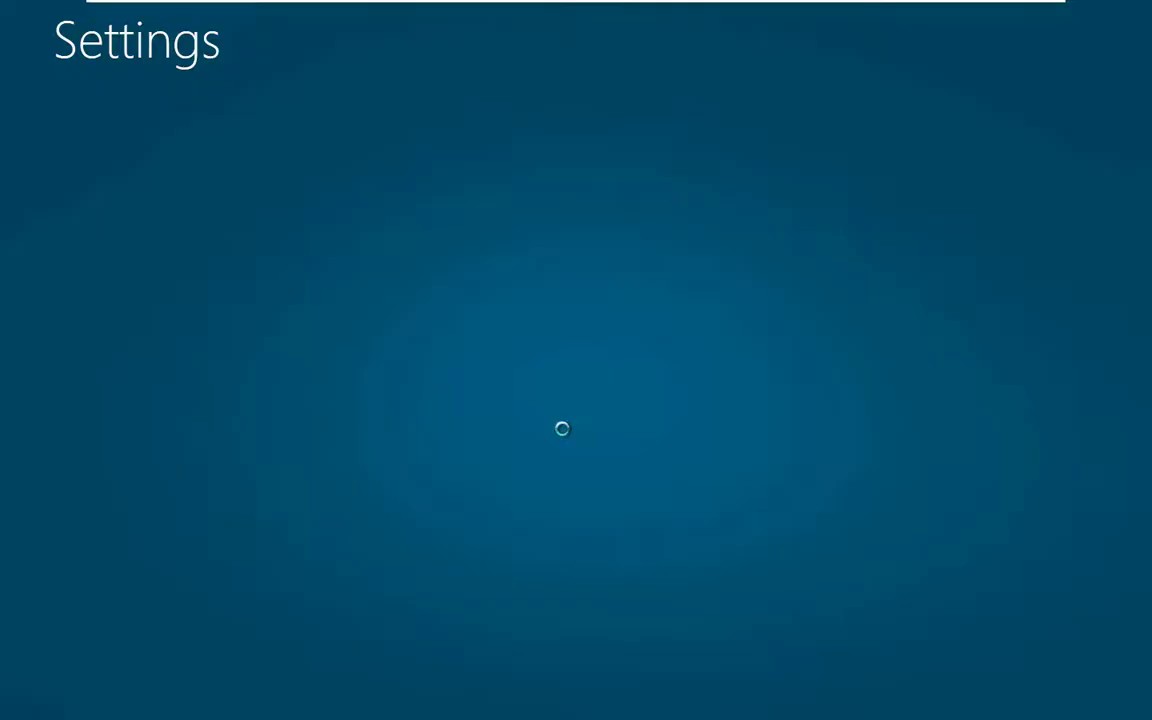
# Show the Settings pane over the Start screen, try to open Preferences, and view System Permissions.
pyautogui.press('super+i')
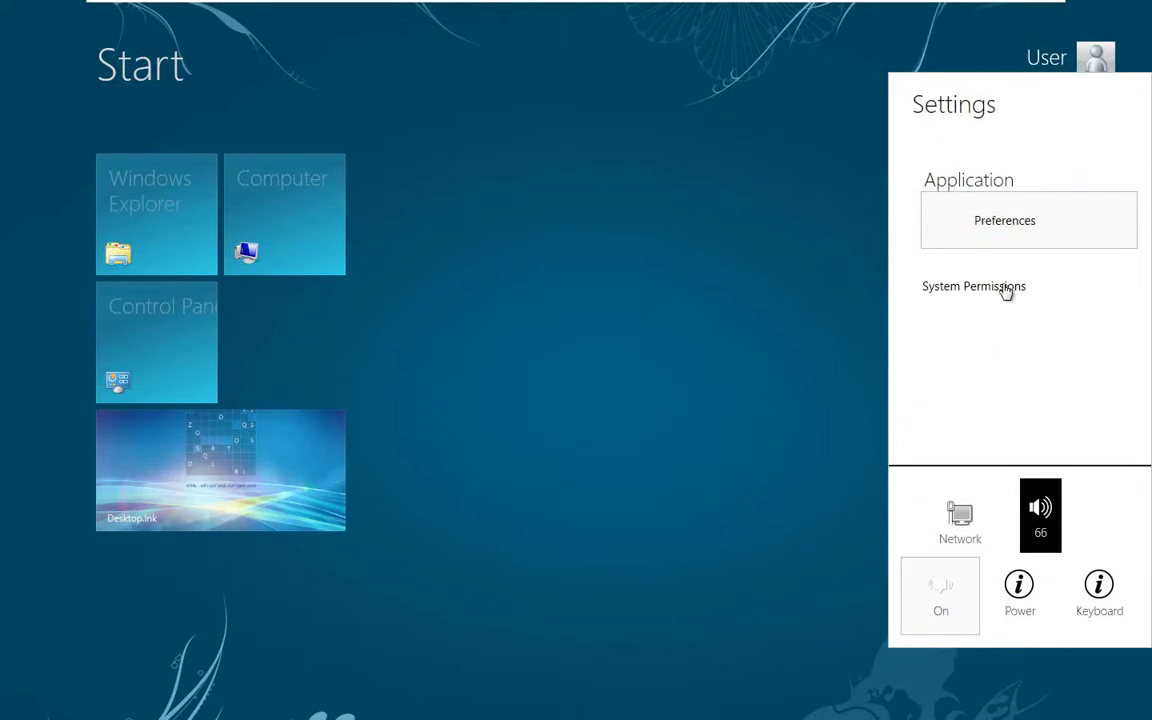
pyautogui.click(1014, 228)
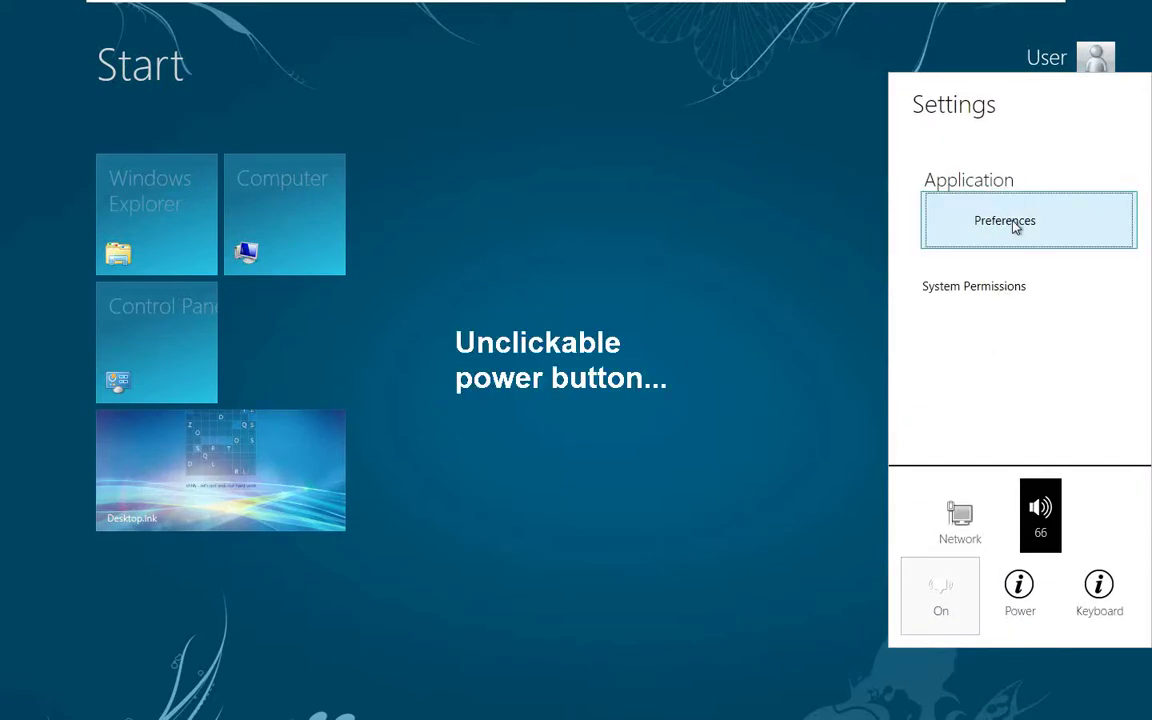
pyautogui.click(988, 222)
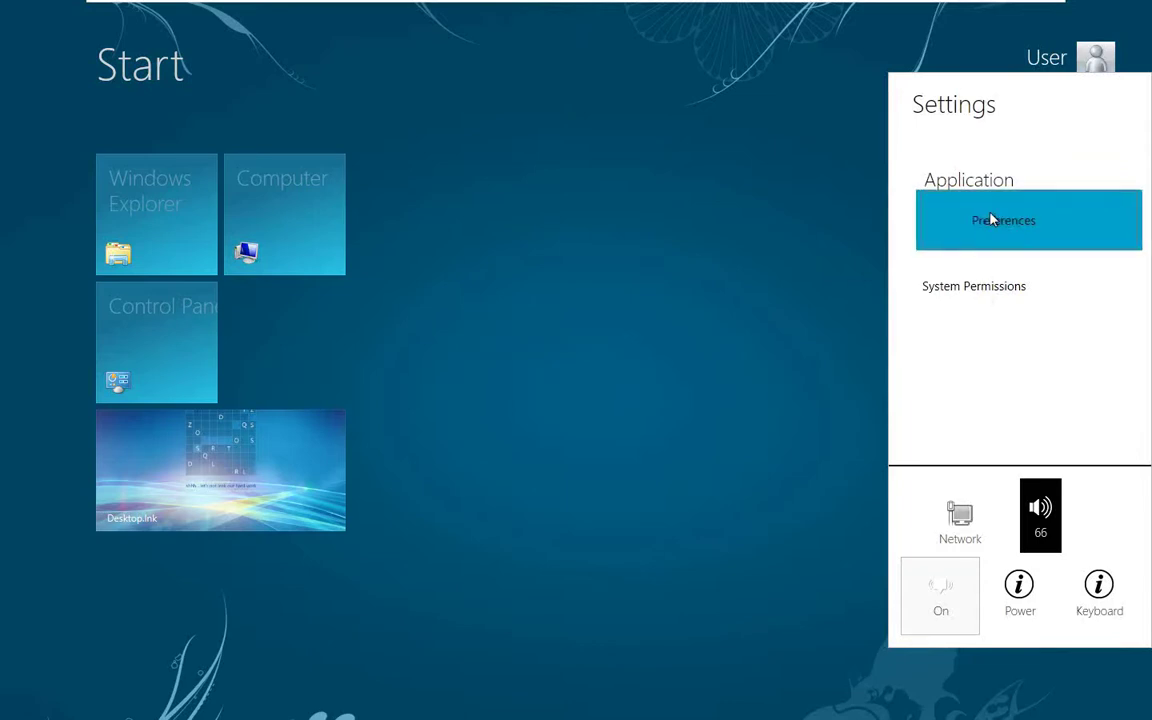
pyautogui.click(991, 220)
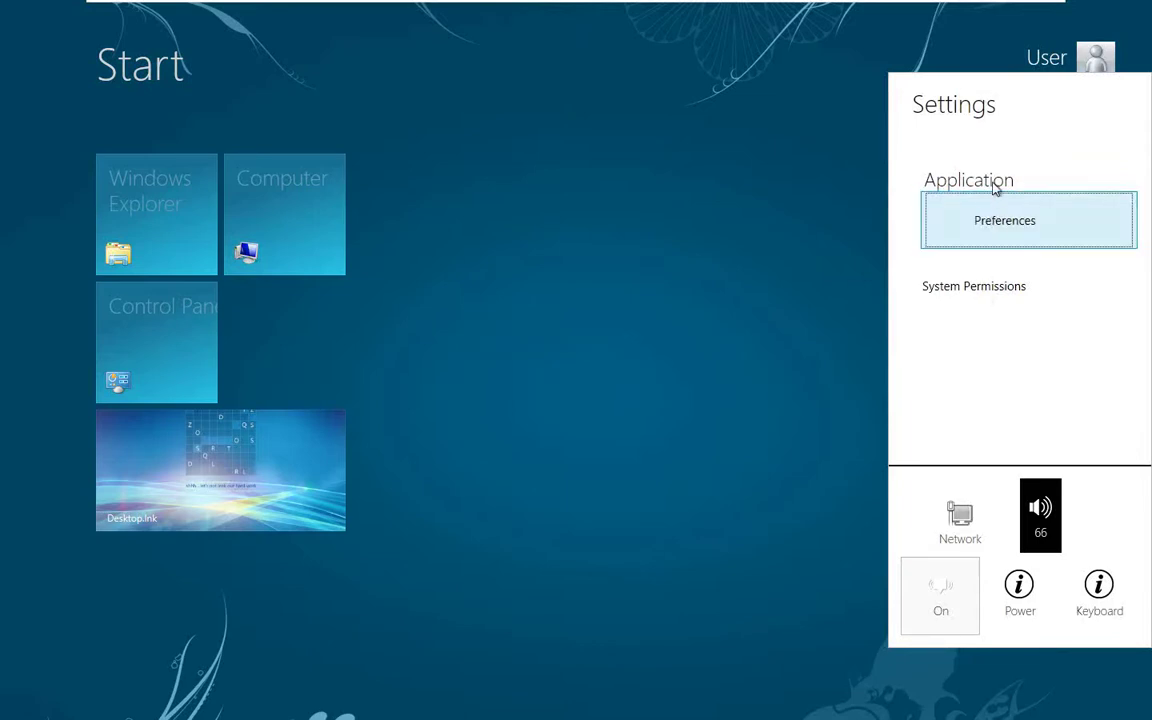
pyautogui.click(976, 288)
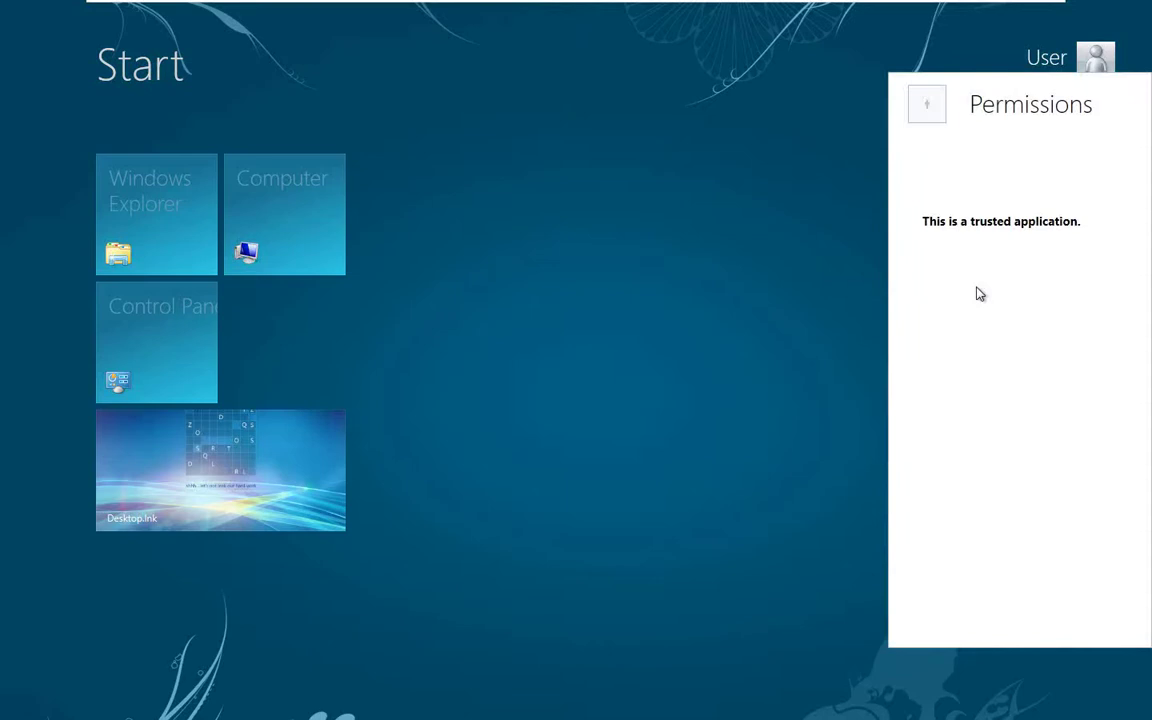
# Open Control Panel from its Start tile and examine the General, Ease of Access and Search pages.
pyautogui.click(149, 328)
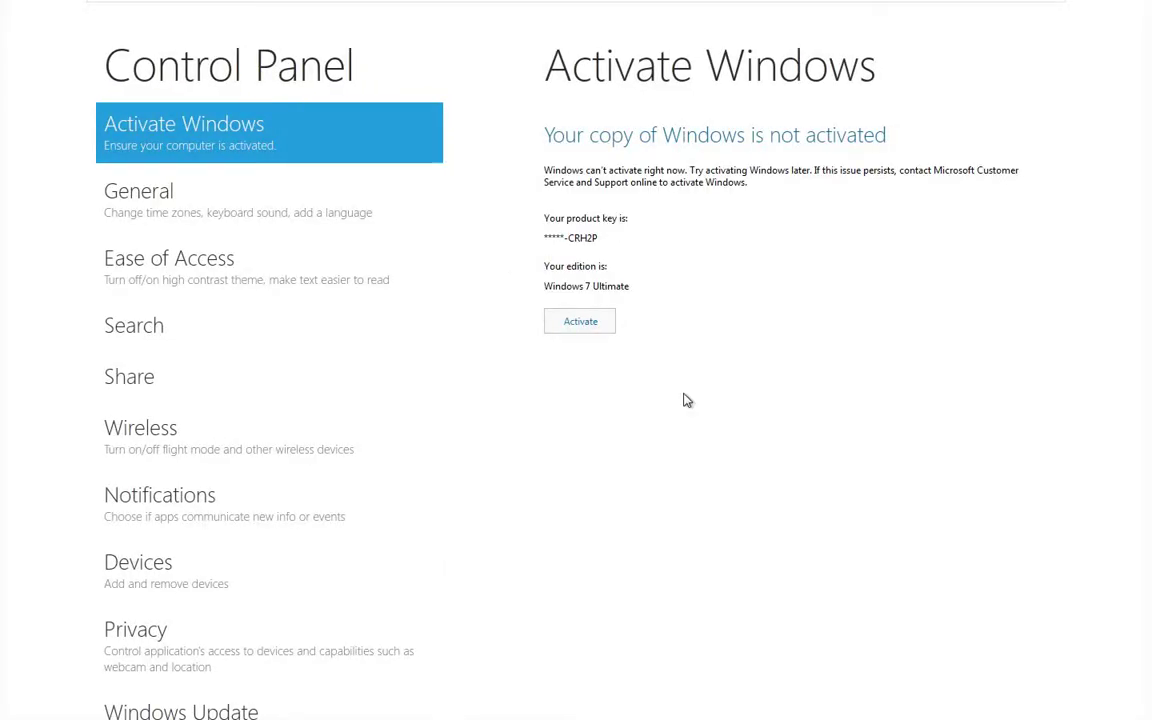
pyautogui.click(184, 203)
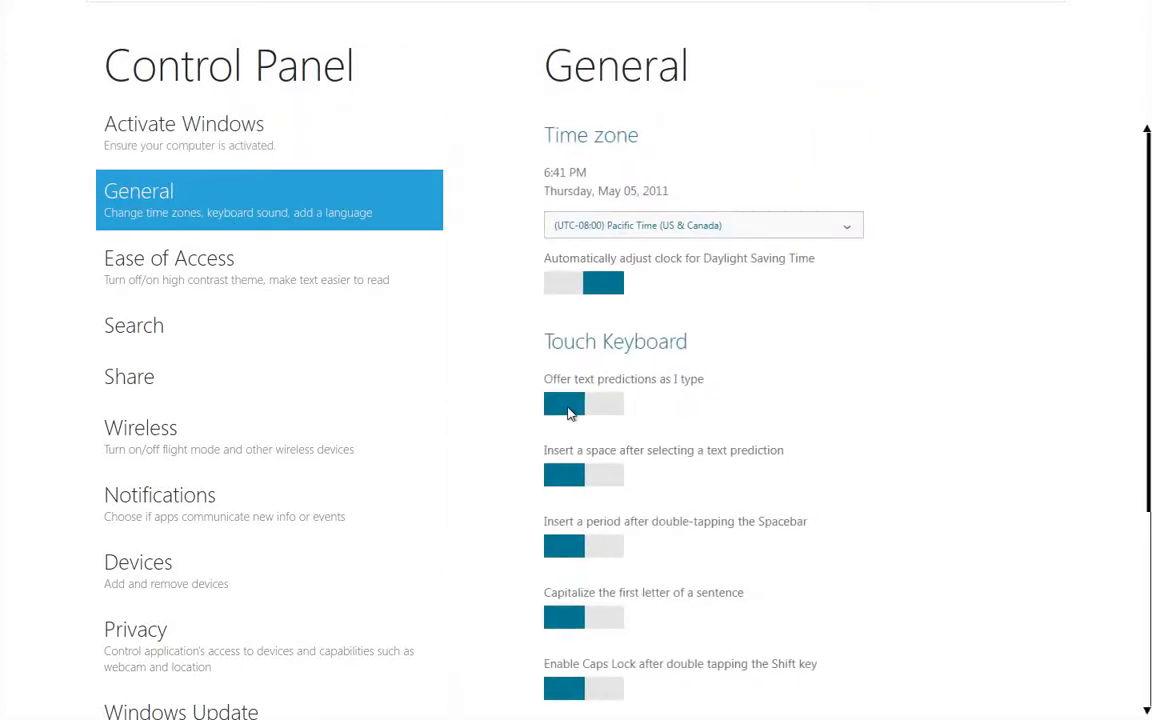
pyautogui.scroll(-1, 500, 391)
pyautogui.click(195, 252)
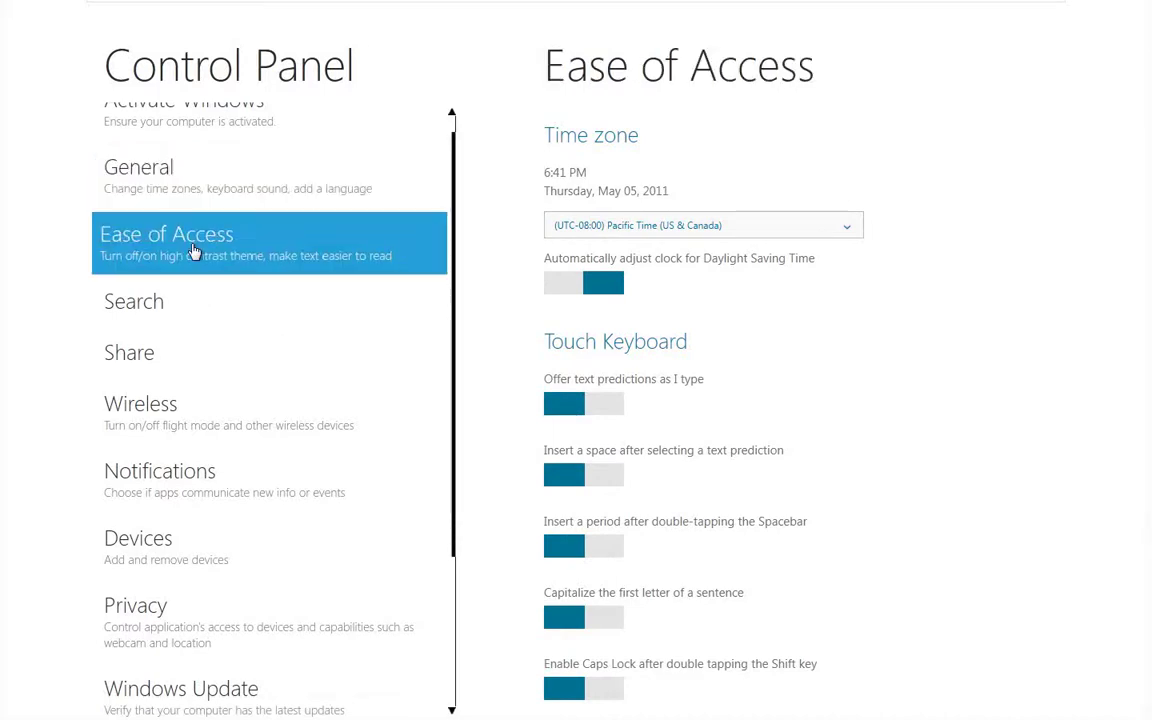
pyautogui.click(193, 325)
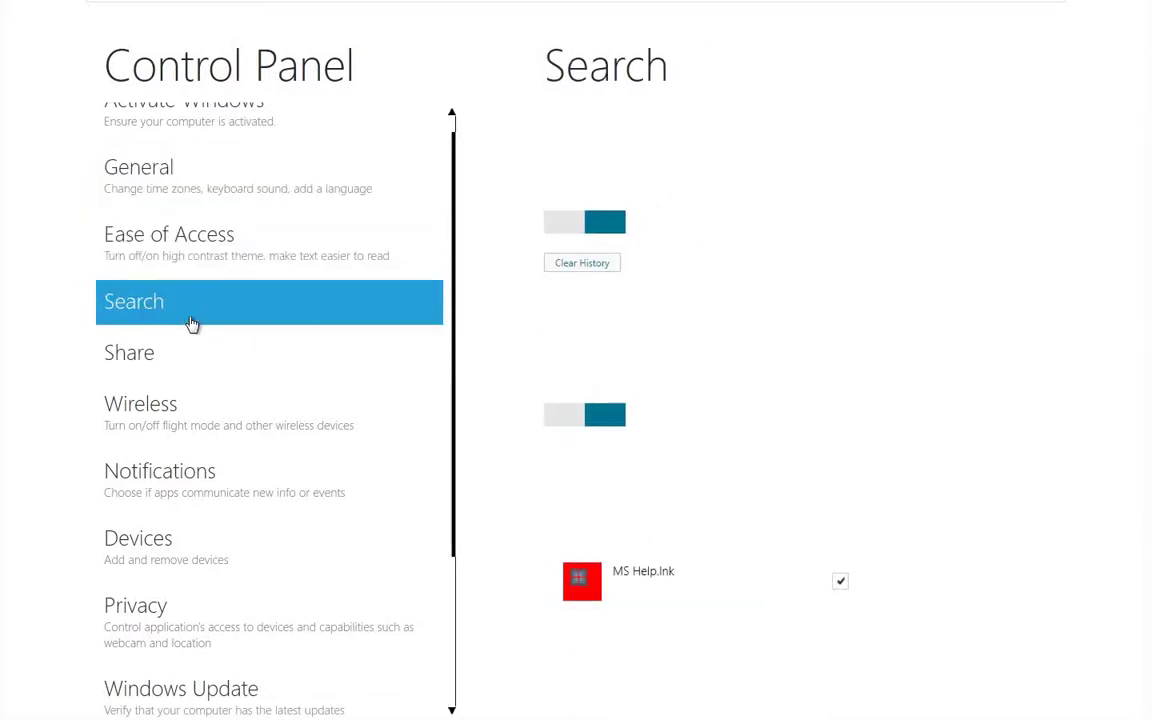
pyautogui.scroll(1, 205, 433)
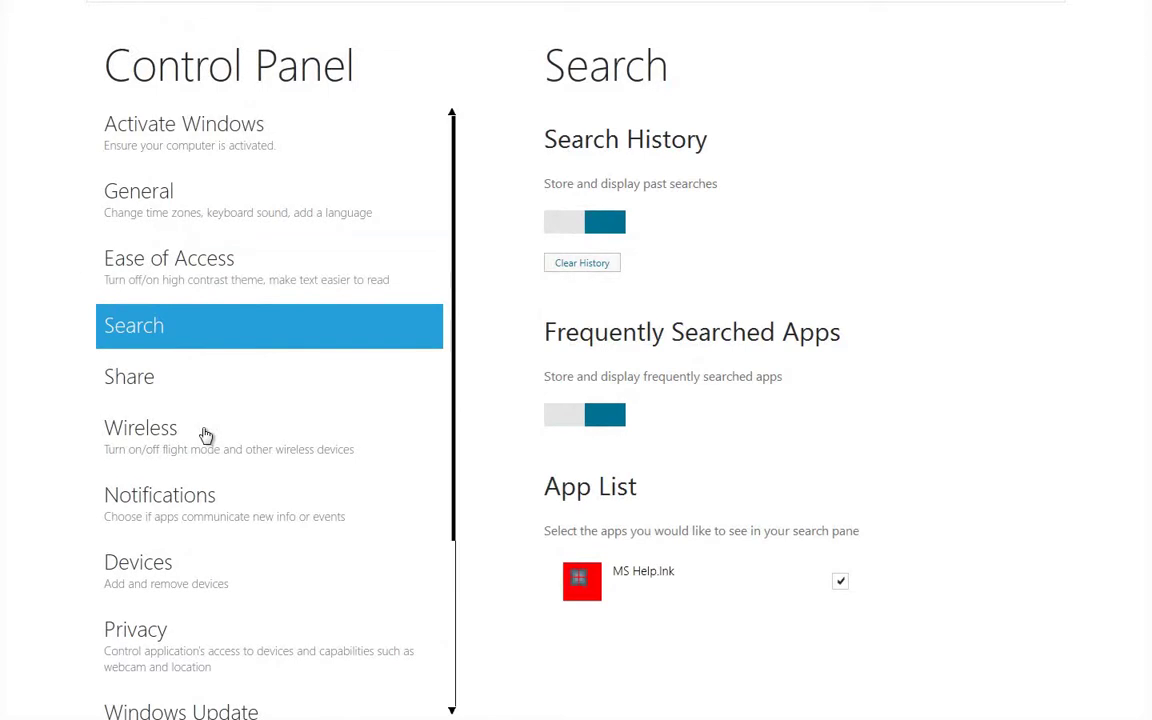
# Examine the Devices, Share, Wireless and Notifications pages of Control Panel.
pyautogui.click(184, 580)
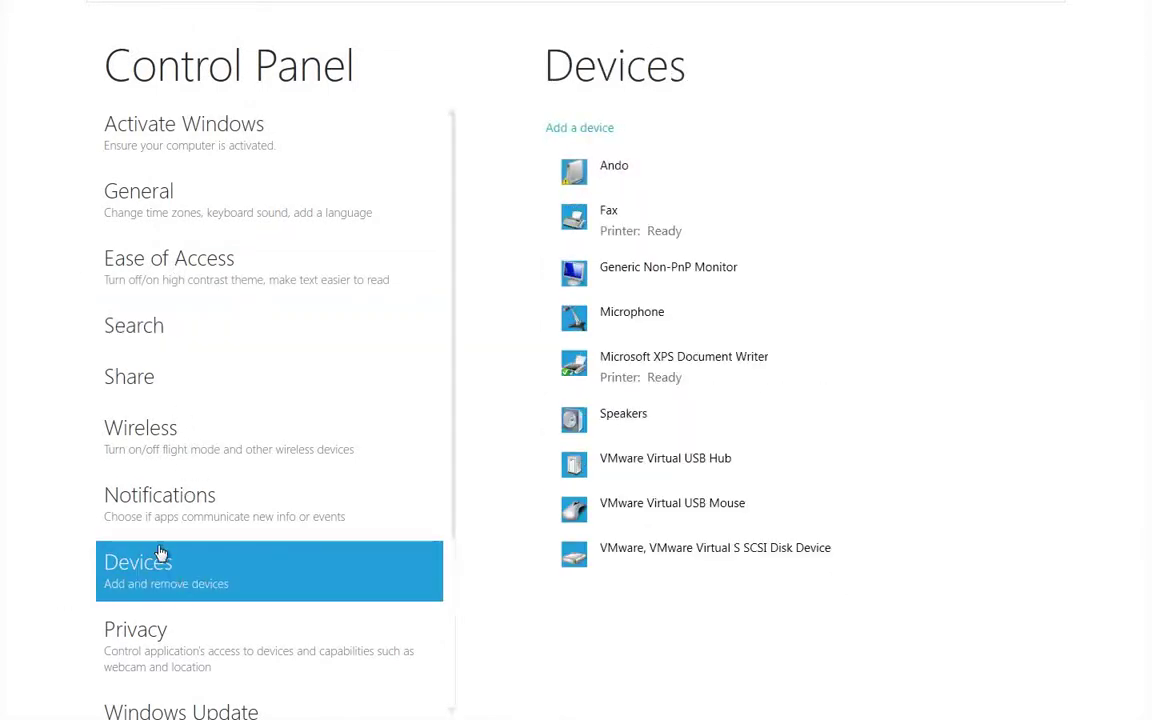
pyautogui.scroll(-1, 160, 556)
pyautogui.scroll(-1, 165, 553)
pyautogui.click(200, 345)
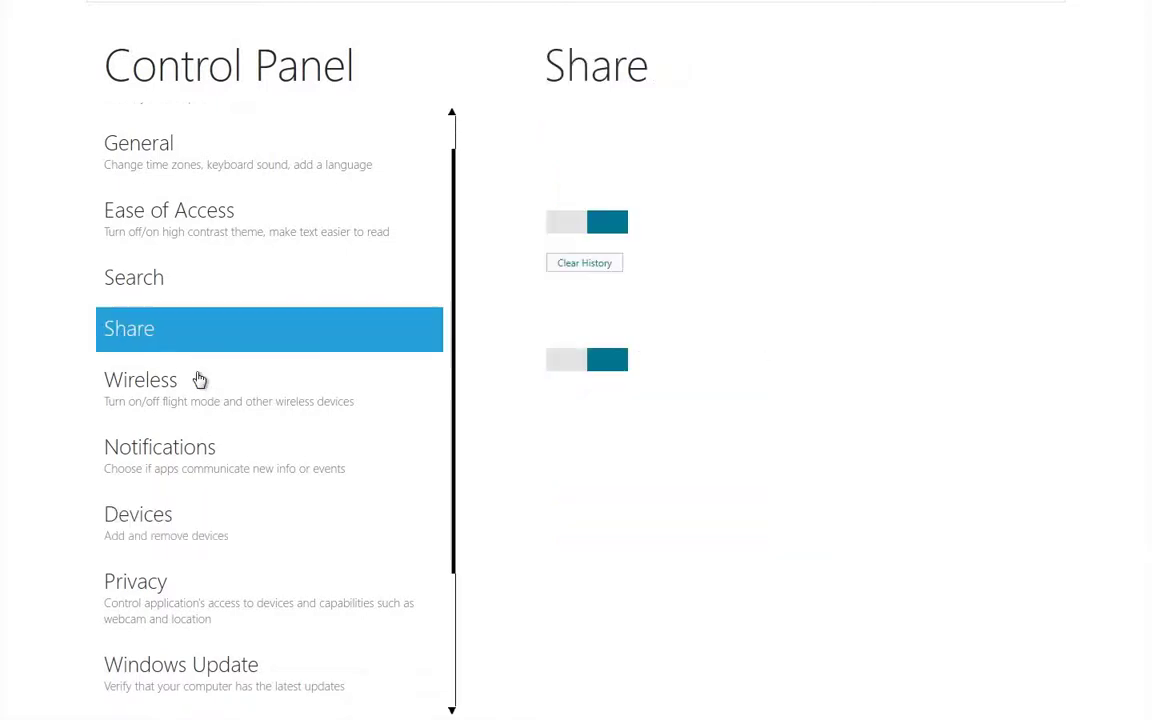
pyautogui.click(200, 380)
pyautogui.click(200, 345)
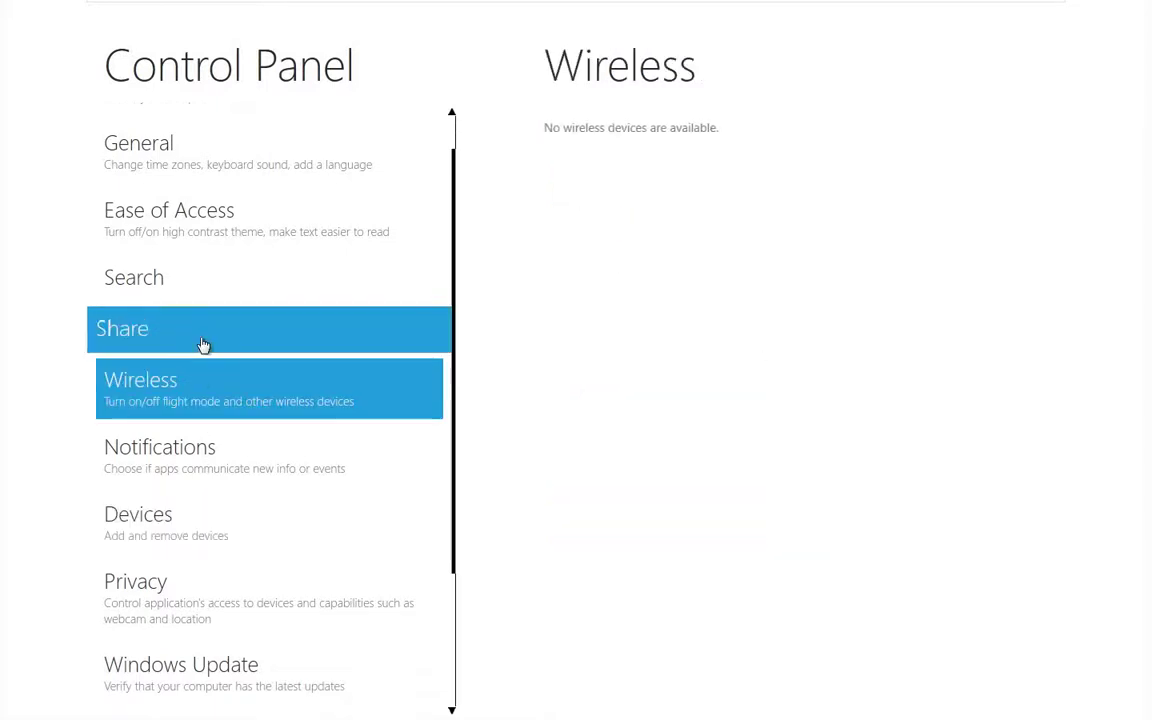
pyautogui.click(183, 462)
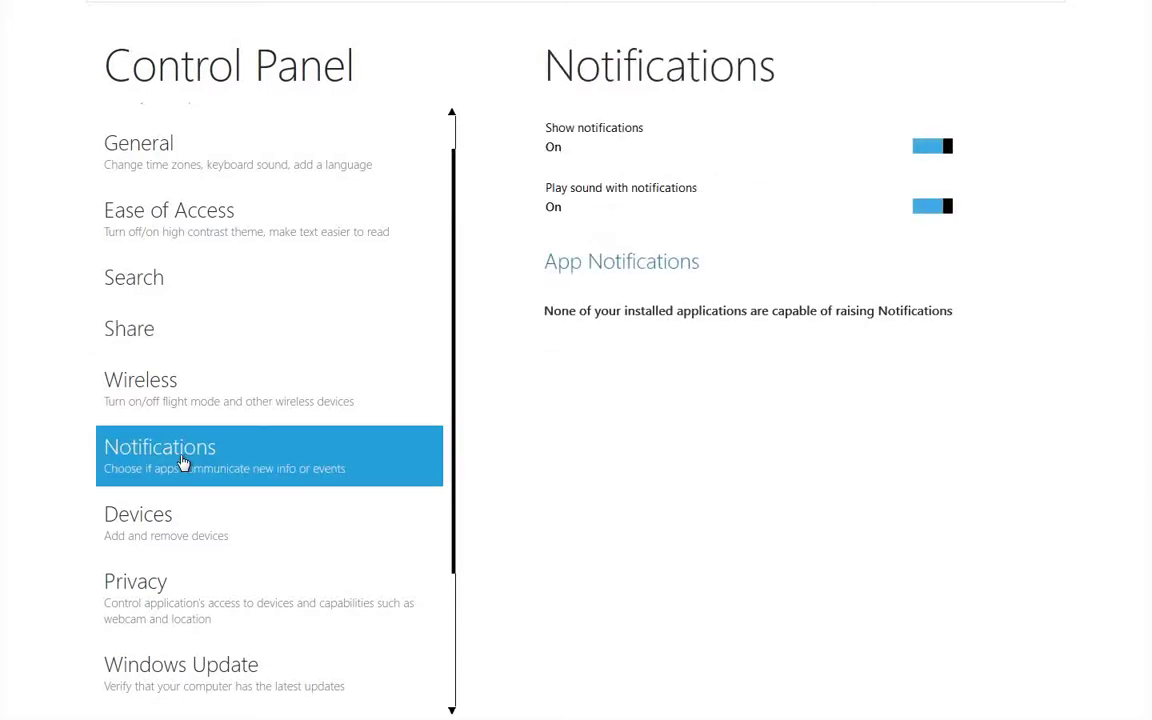
pyautogui.click(168, 532)
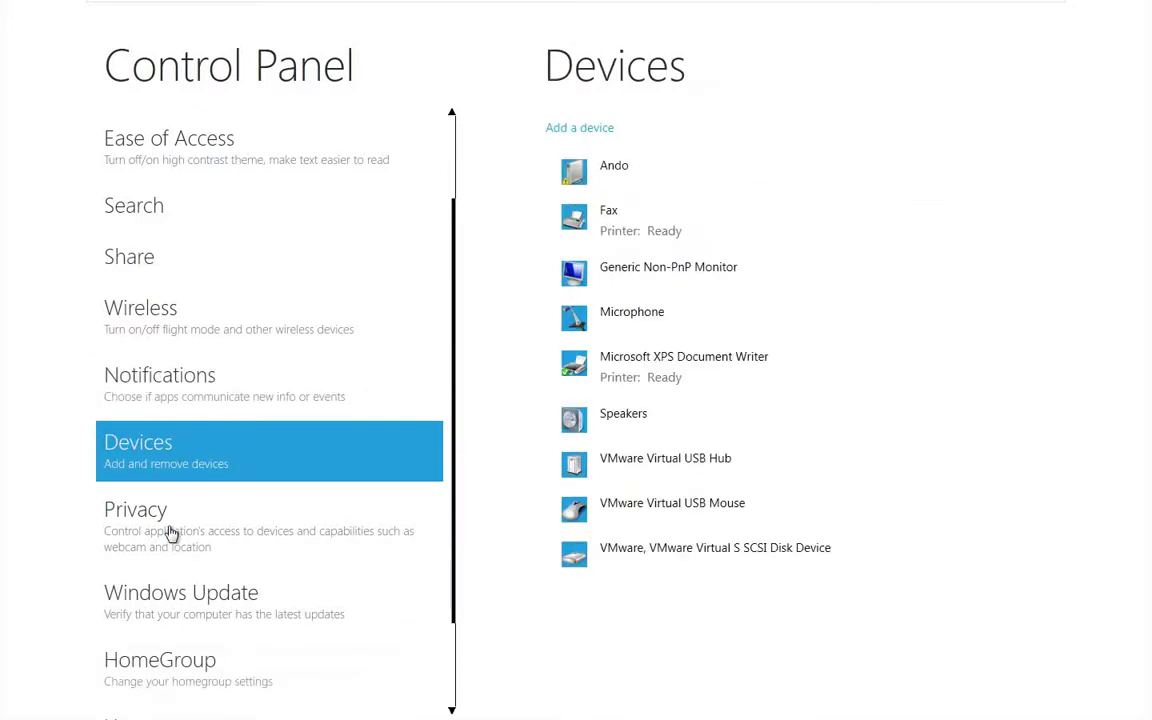
# Examine the Privacy, Windows Update, HomeGroup and Users pages, and open the Desktop Control Panel.
pyautogui.click(238, 550)
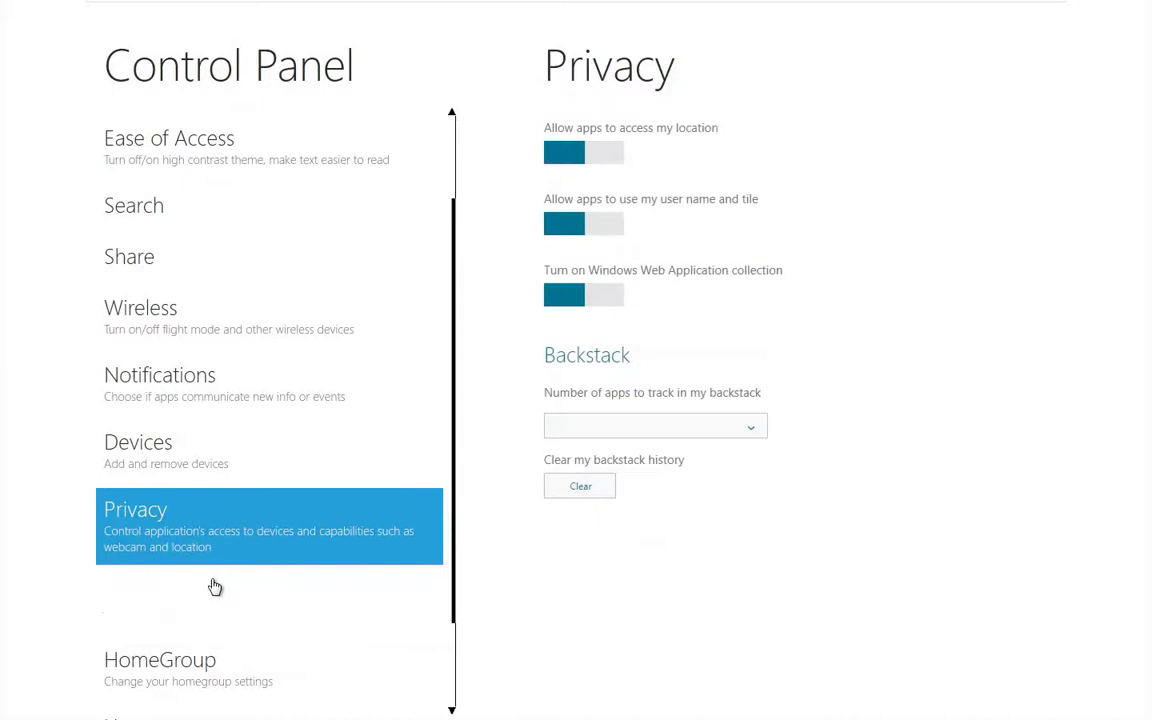
pyautogui.click(215, 587)
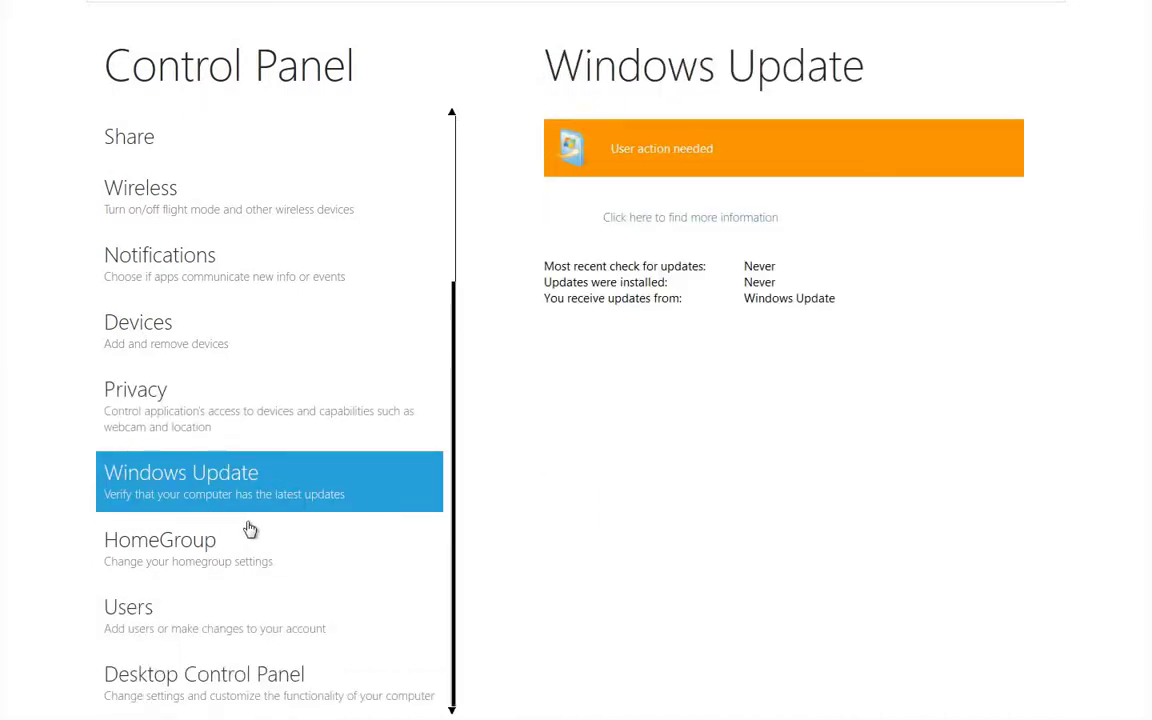
pyautogui.click(241, 559)
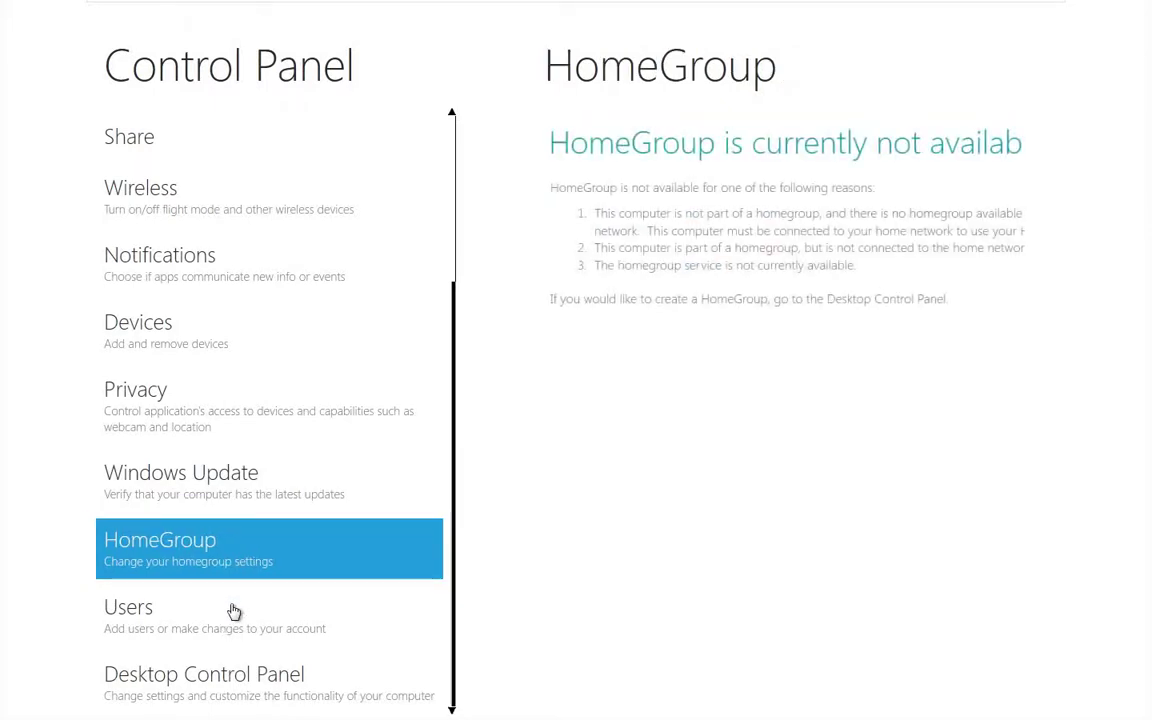
pyautogui.click(233, 611)
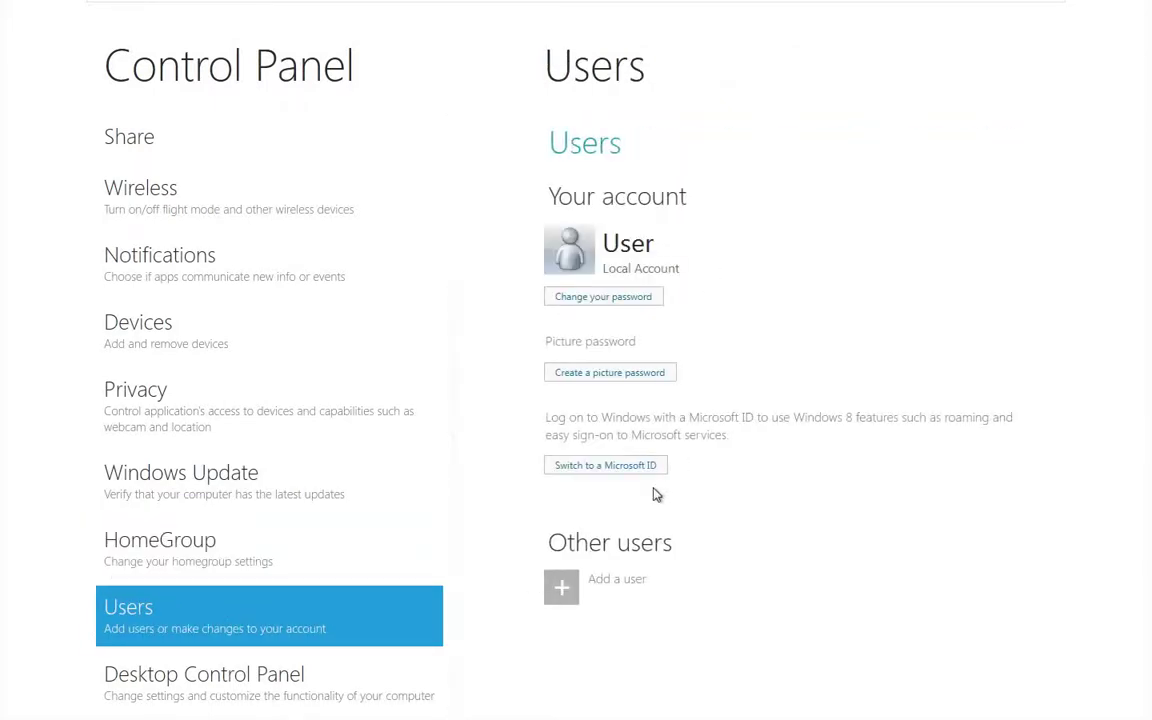
pyautogui.click(334, 694)
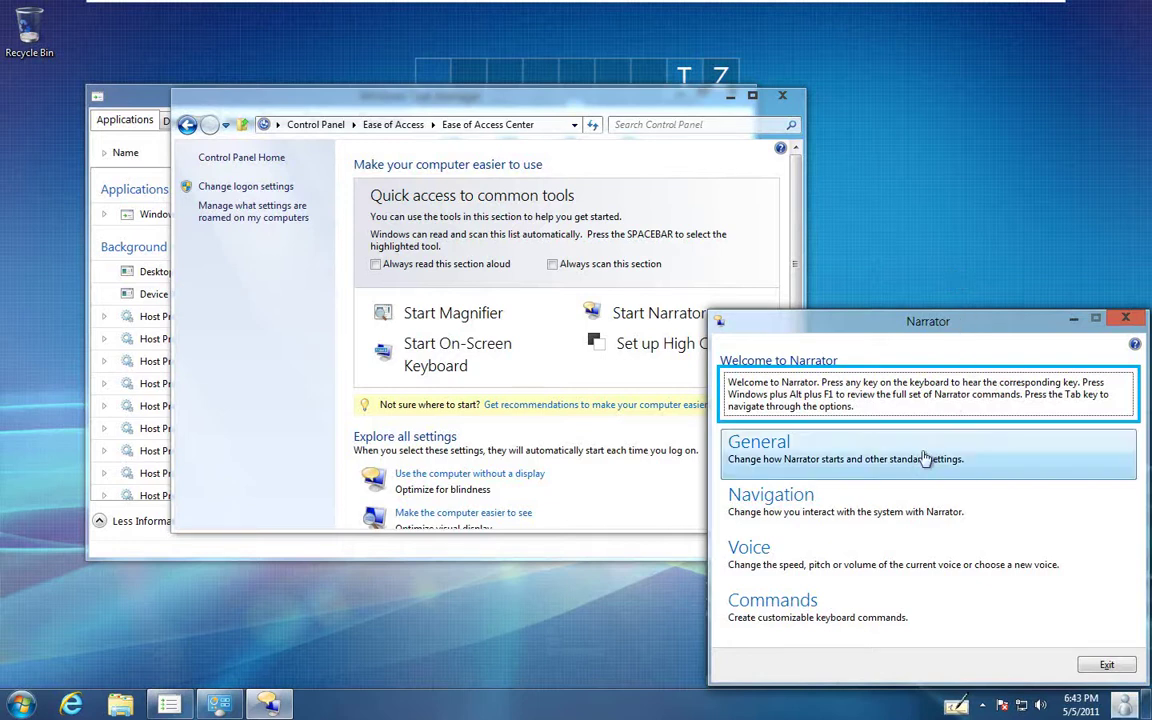
# Examine Narrator's General settings and leave them by discarding changes.
pyautogui.click(856, 456)
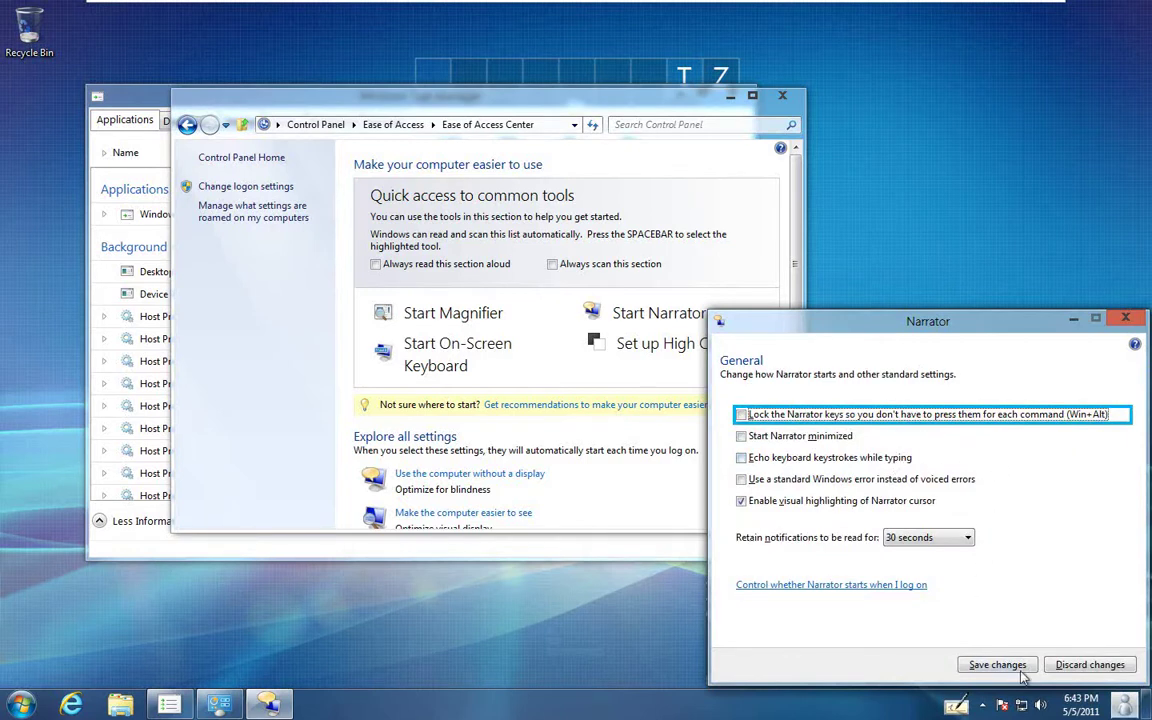
pyautogui.click(1075, 666)
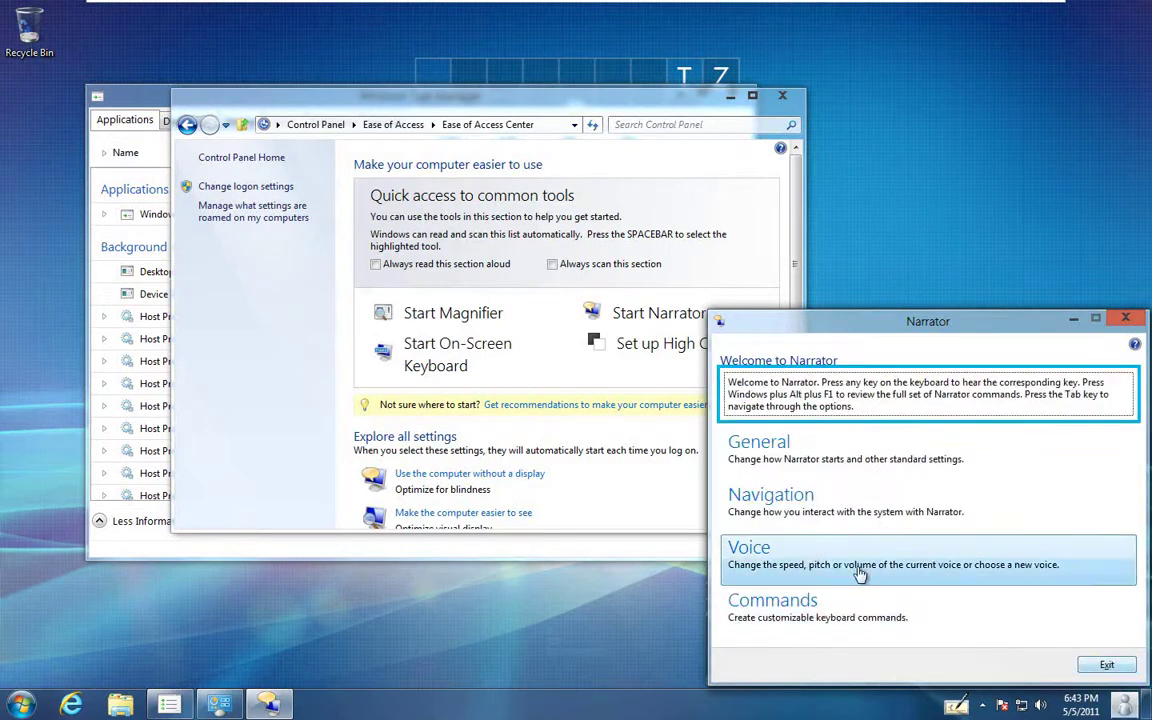
pyautogui.click(820, 449)
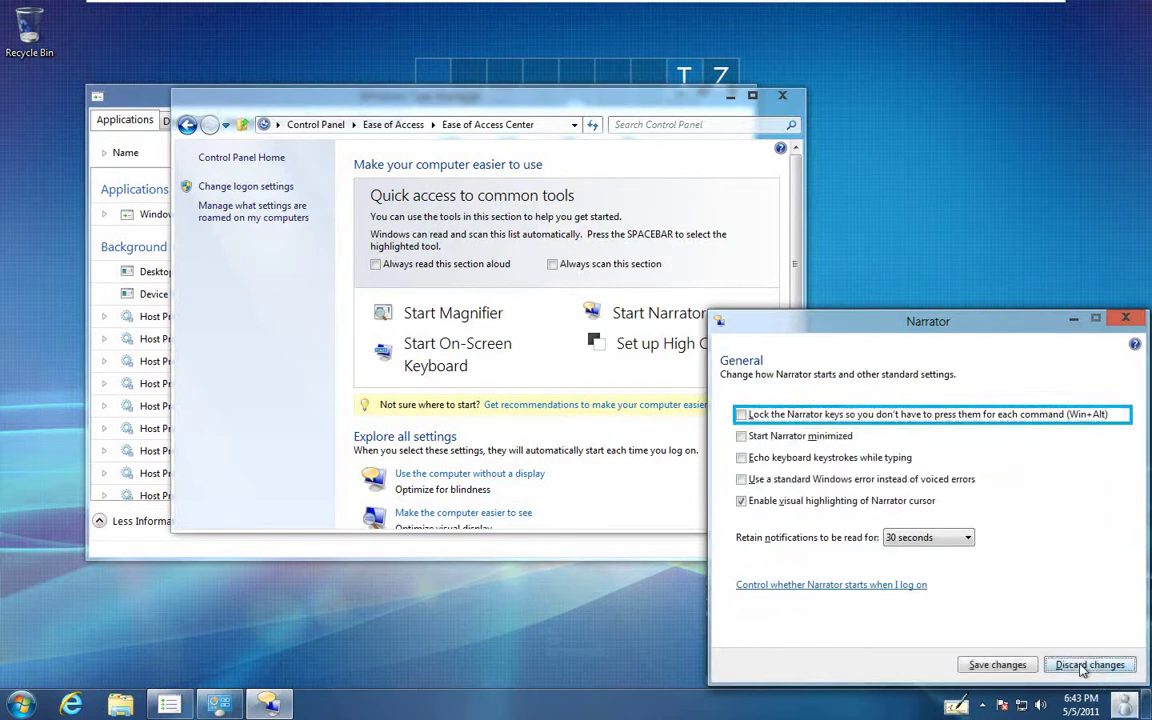
pyautogui.click(1100, 665)
# Examine Narrator's Navigation settings, including the Flow and Advanced cursor movement modes, and discard changes.
pyautogui.click(830, 517)
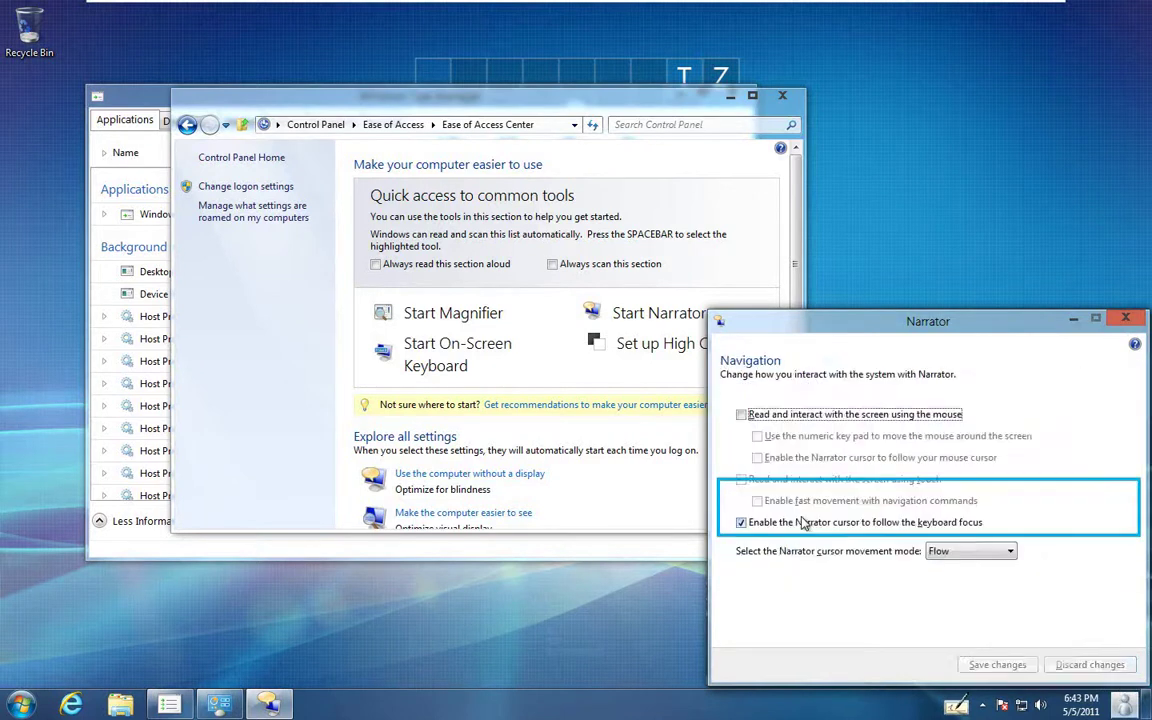
pyautogui.click(966, 558)
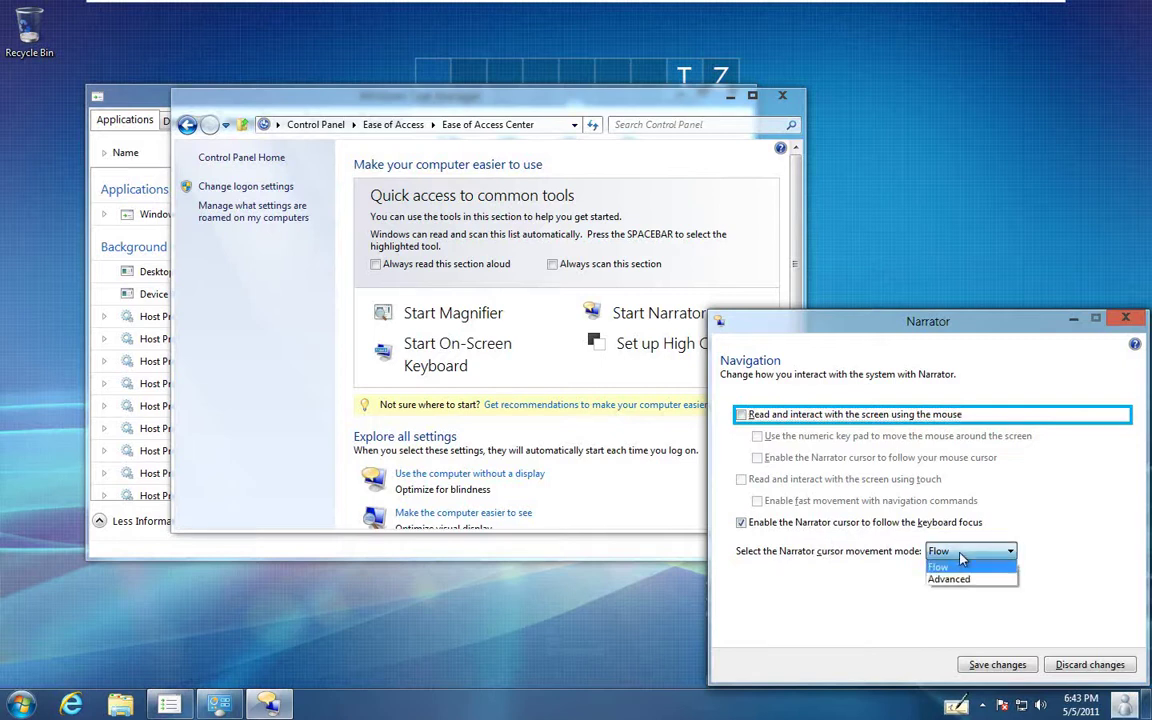
pyautogui.click(960, 567)
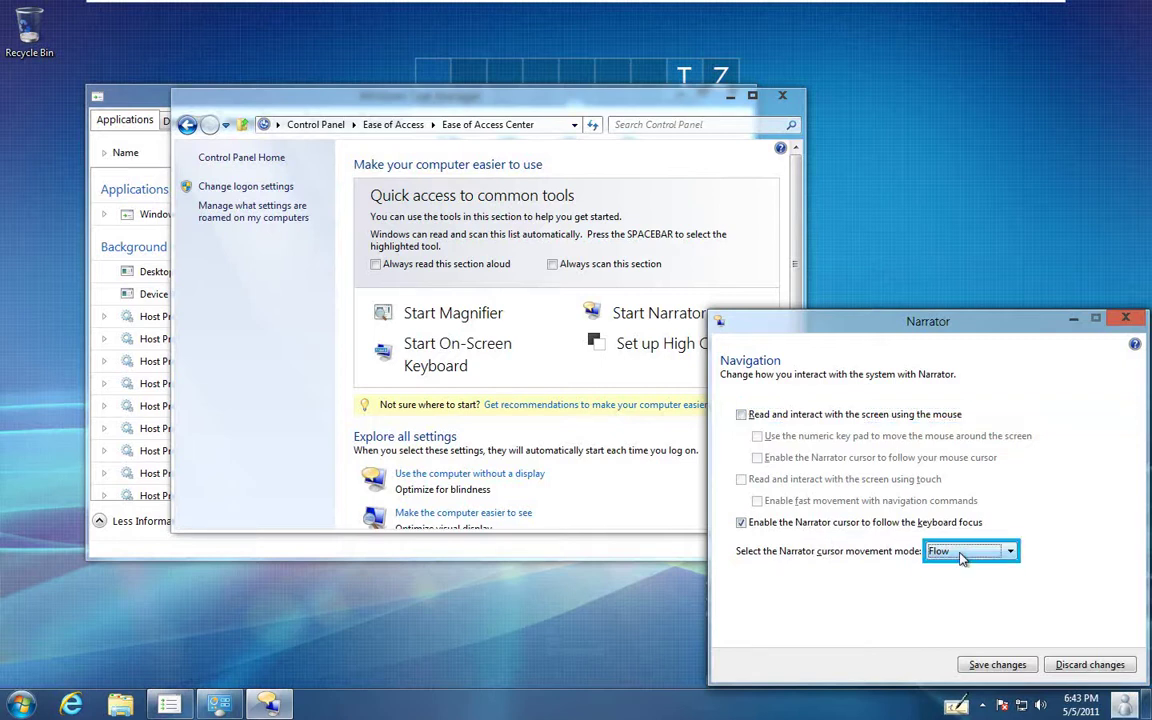
pyautogui.click(1113, 668)
# Open Narrator's Voice settings and try the Microsoft Zira Desktop and Microsoft Hazel Desktop voices.
pyautogui.click(818, 556)
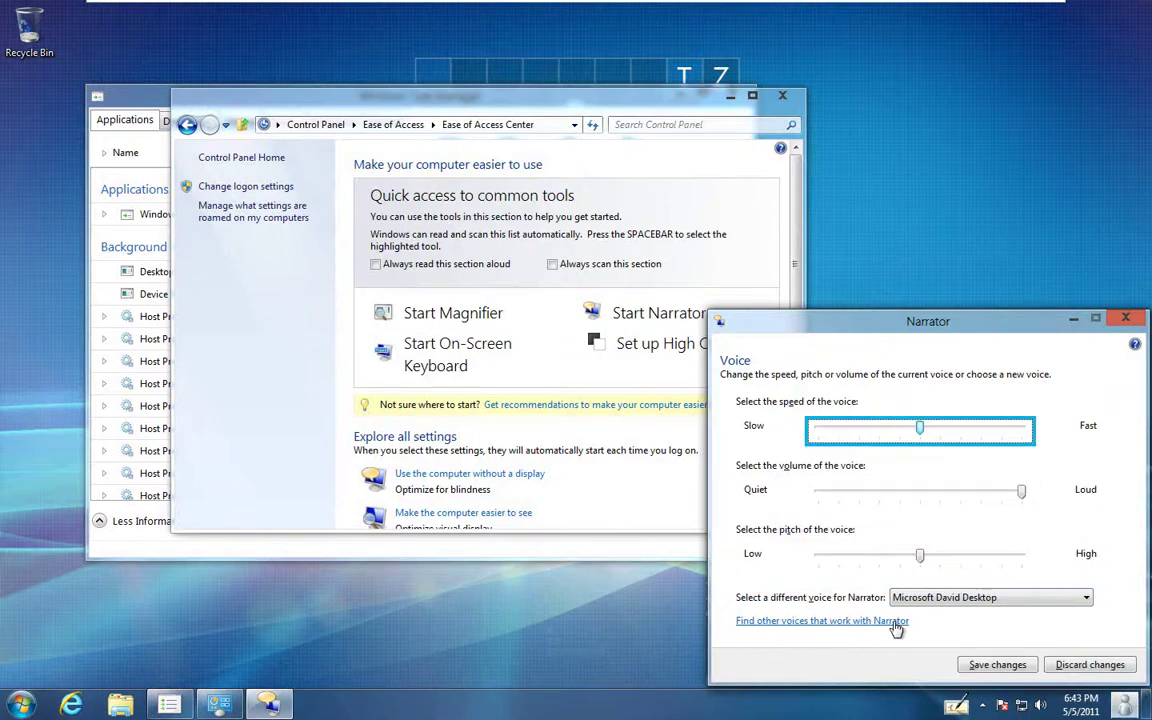
pyautogui.click(925, 599)
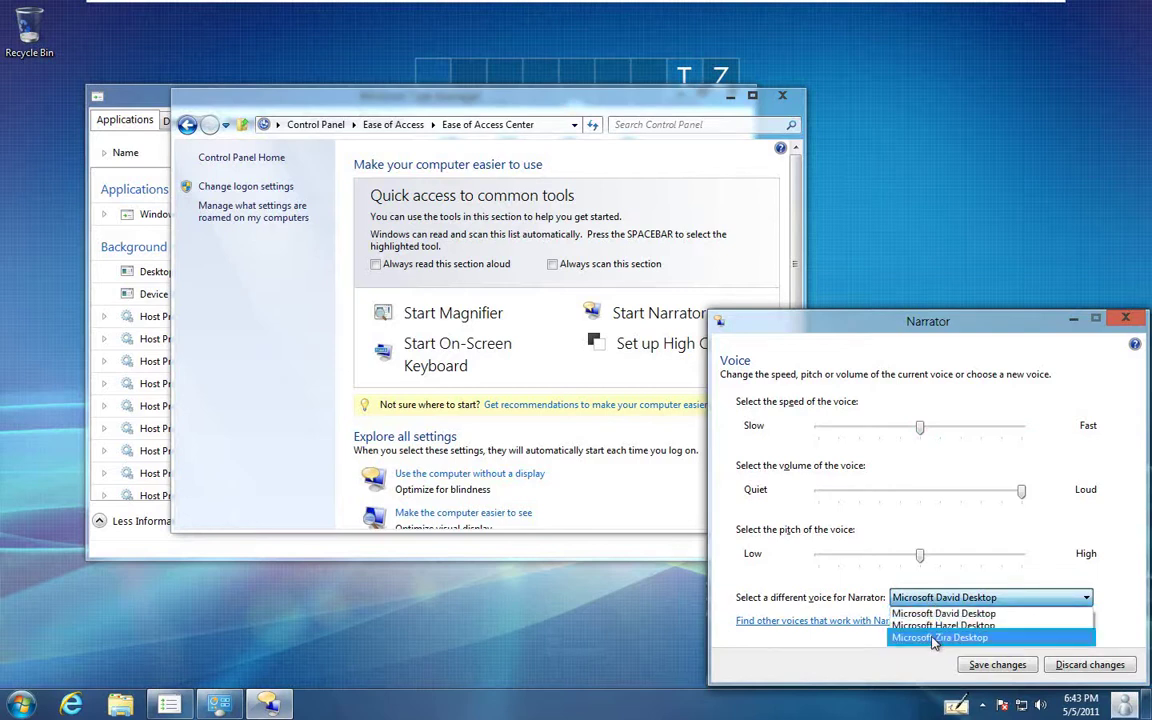
pyautogui.click(932, 639)
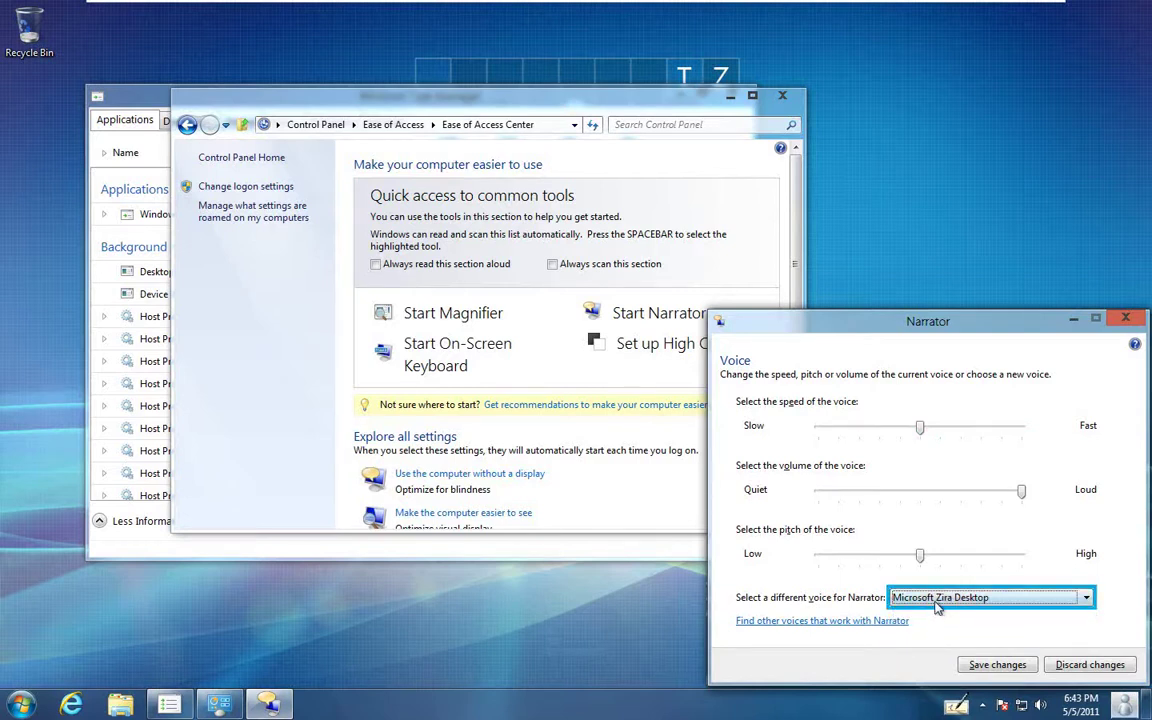
pyautogui.press('Up')
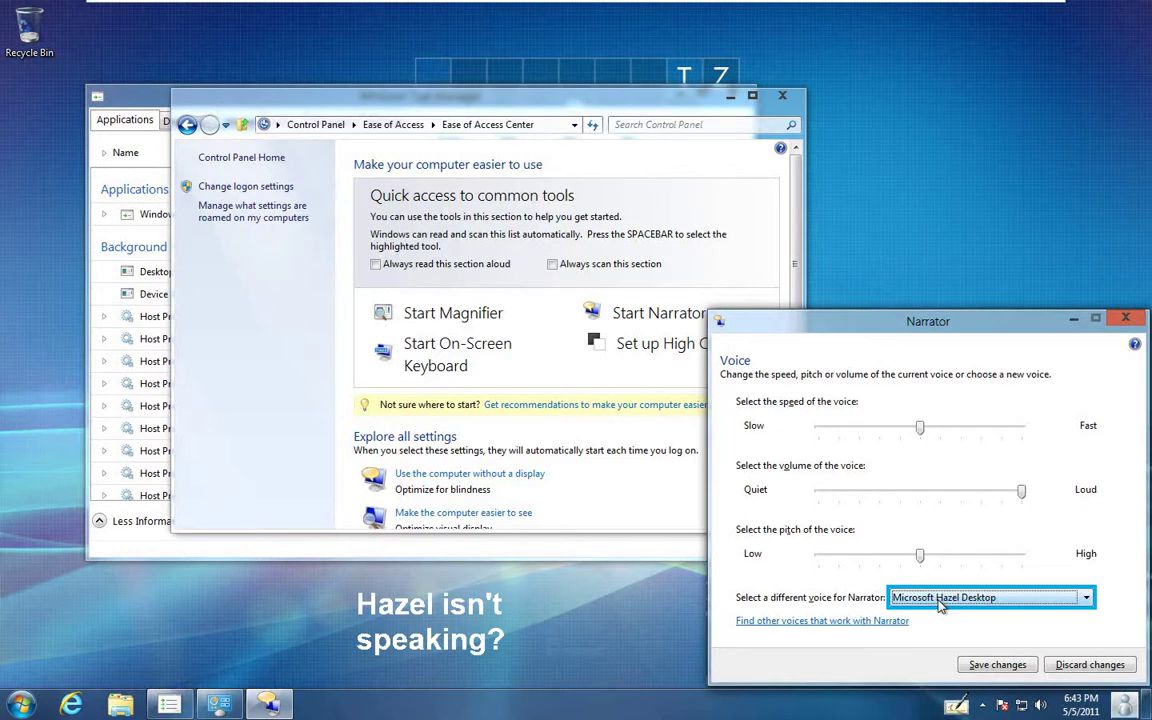
pyautogui.press('Down')
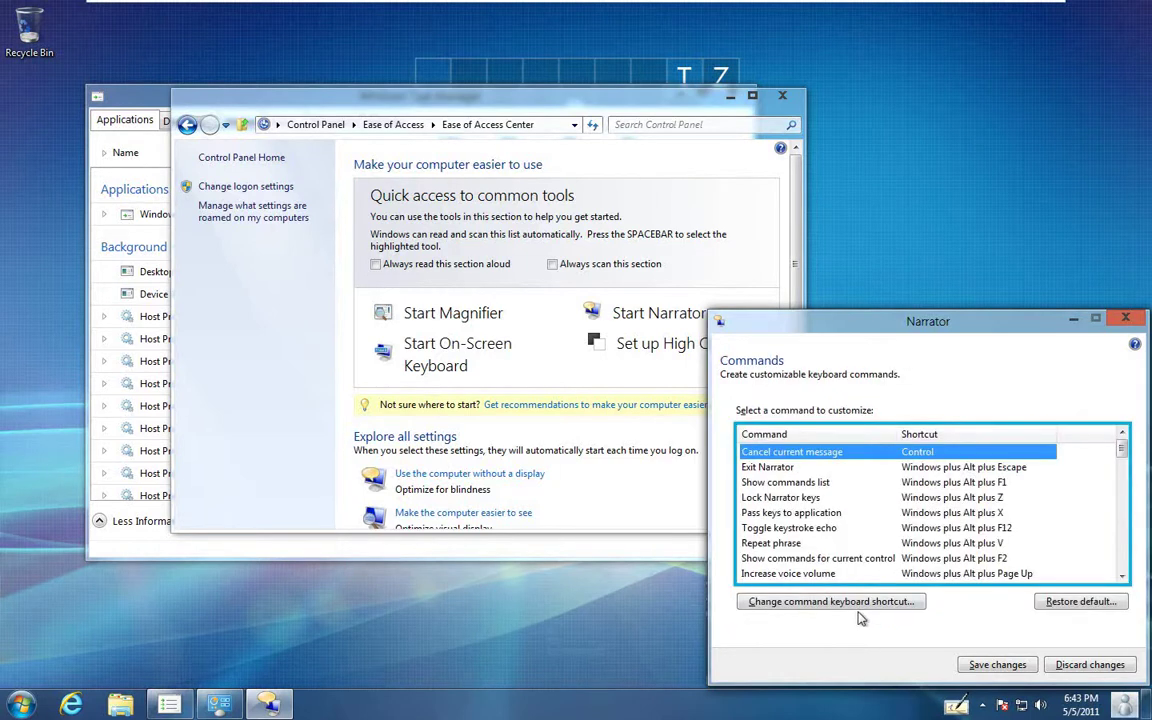
# Examine Narrator's customizable keyboard commands and exit Narrator.
pyautogui.moveTo(1124, 453); pyautogui.dragTo(1124, 425)
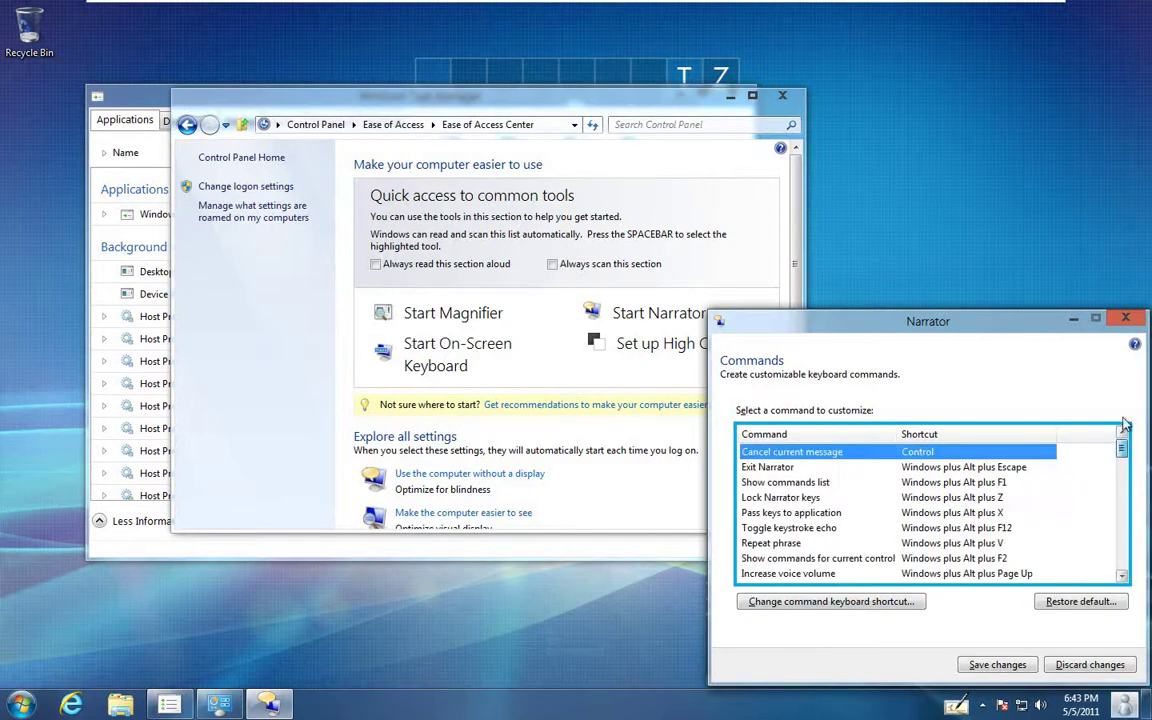
pyautogui.click(1124, 320)
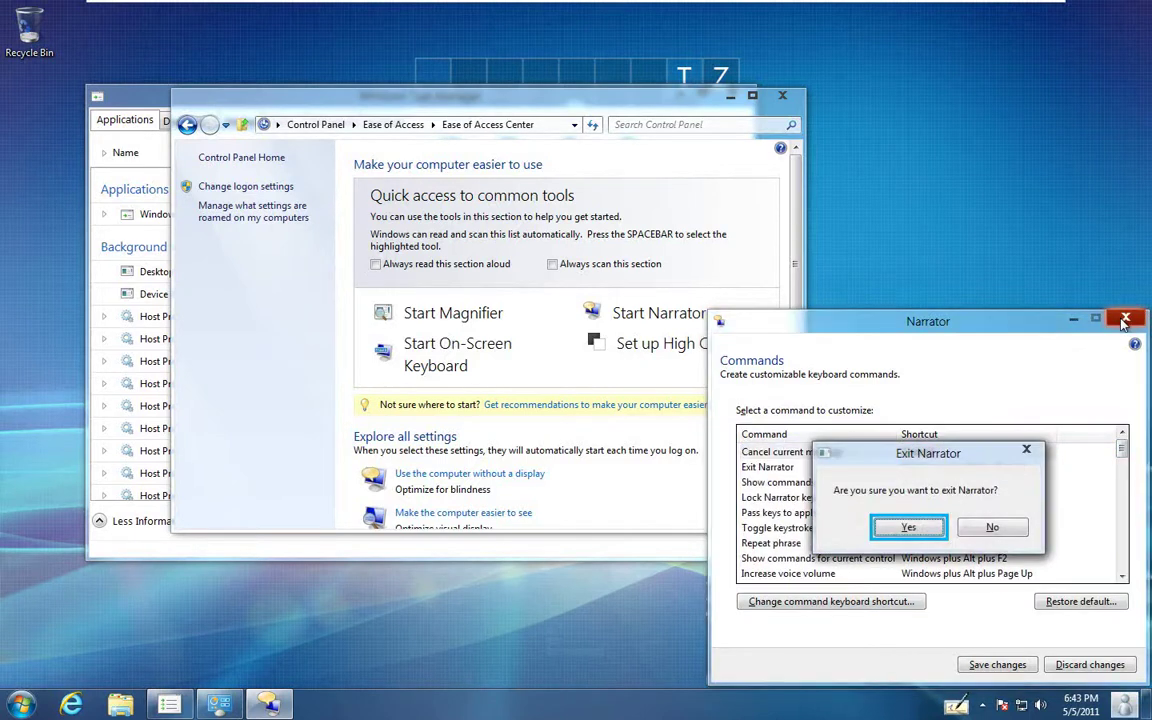
pyautogui.click(908, 527)
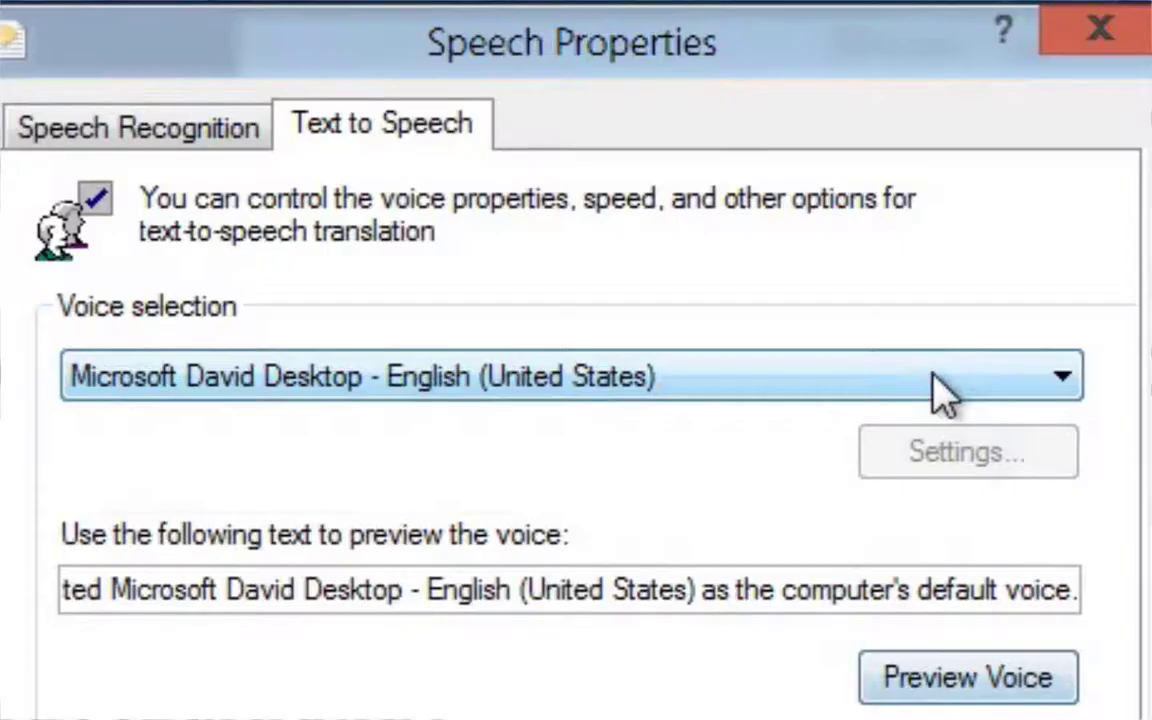
# Select Microsoft Hazel Desktop - English (Great Britain) as the text-to-speech voice in Speech Properties.
pyautogui.click(396, 204)
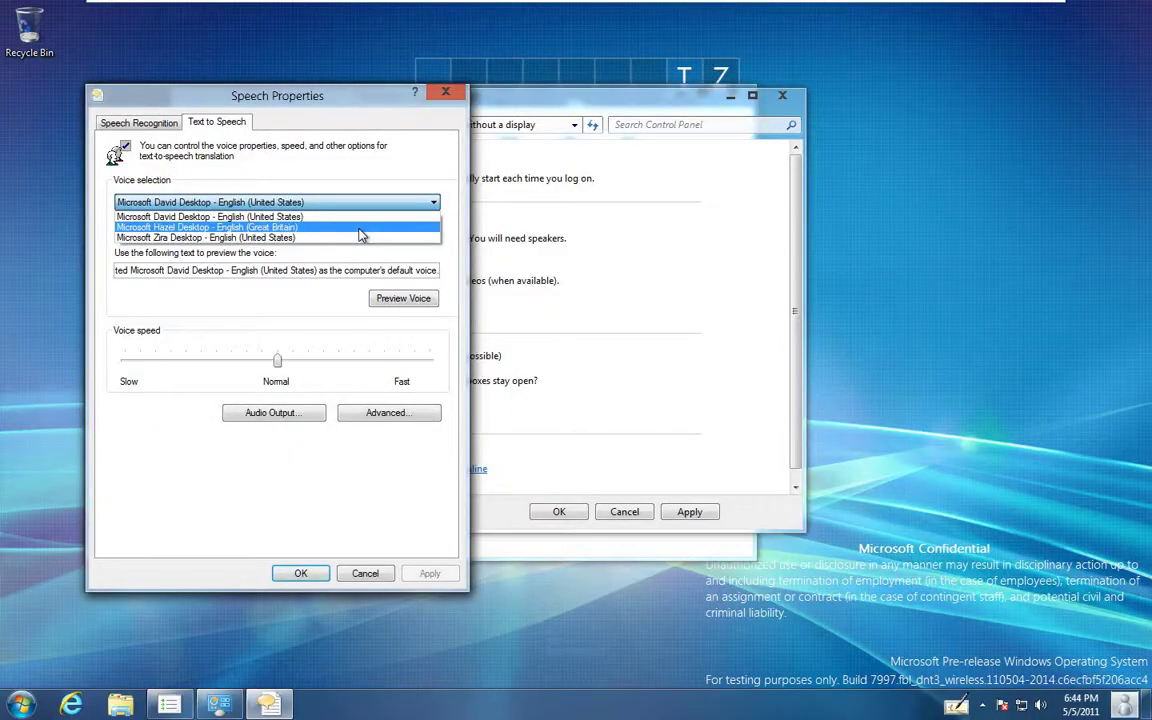
pyautogui.click(360, 228)
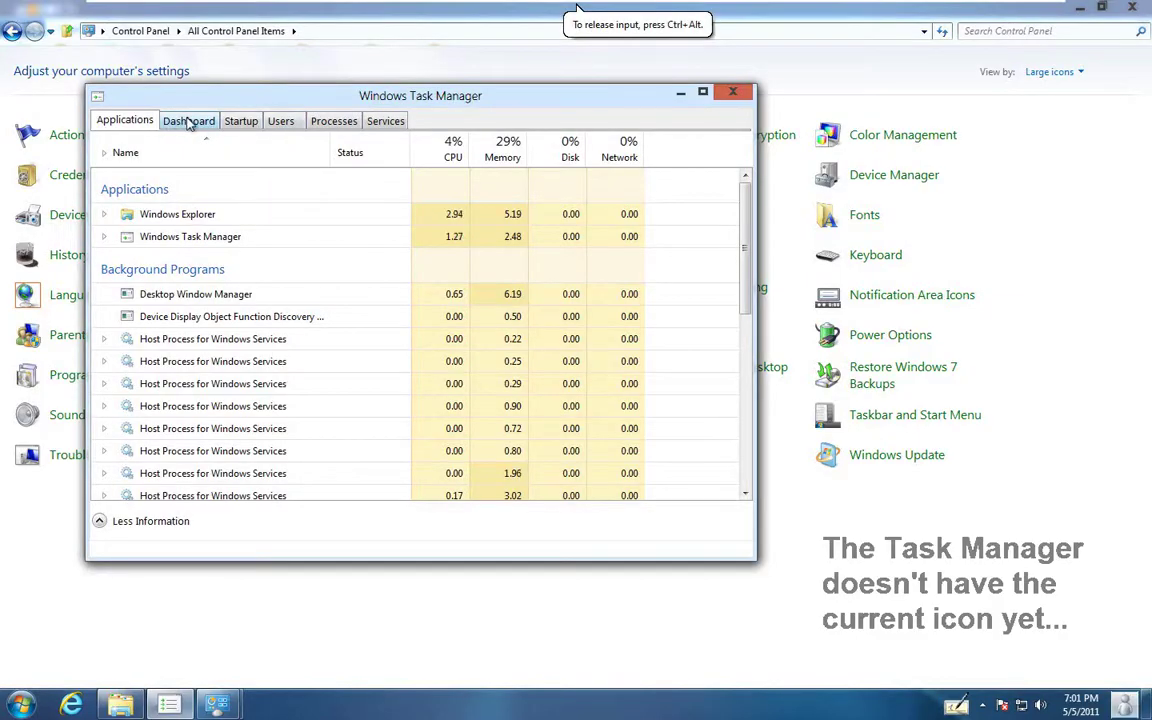
# Examine the CPU, Ethernet, Disk 0 C: and Memory graphs on Task Manager's Dashboard.
pyautogui.click(186, 121)
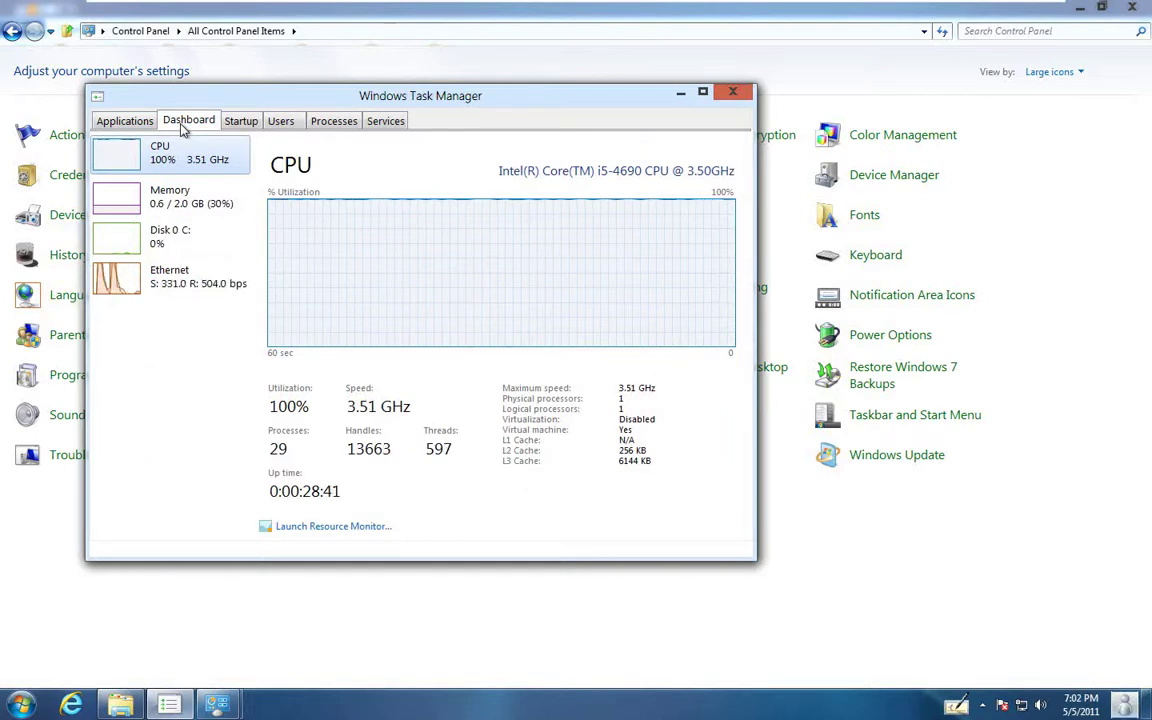
pyautogui.click(160, 288)
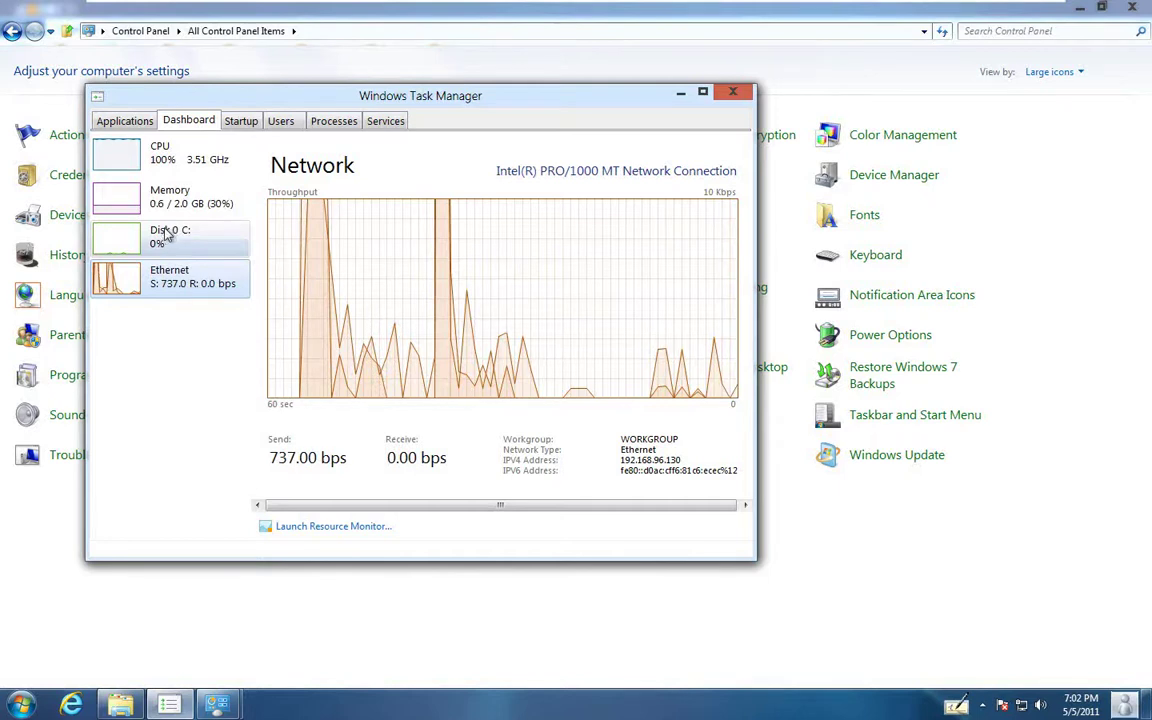
pyautogui.click(166, 233)
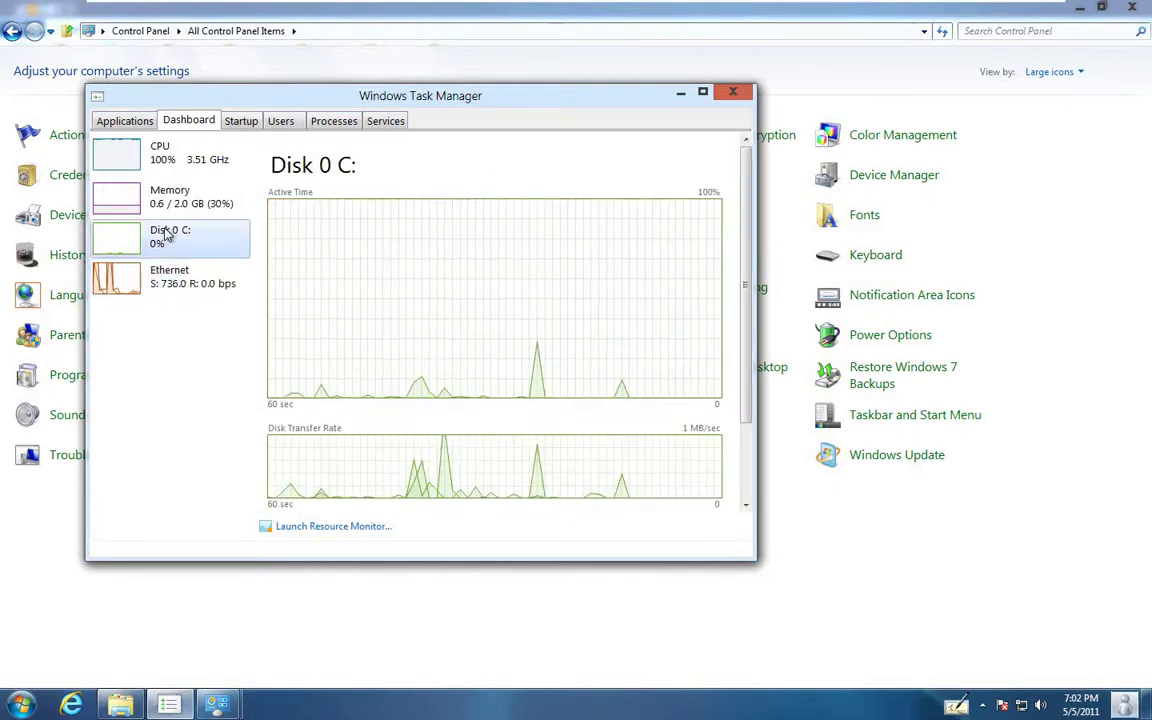
pyautogui.click(165, 203)
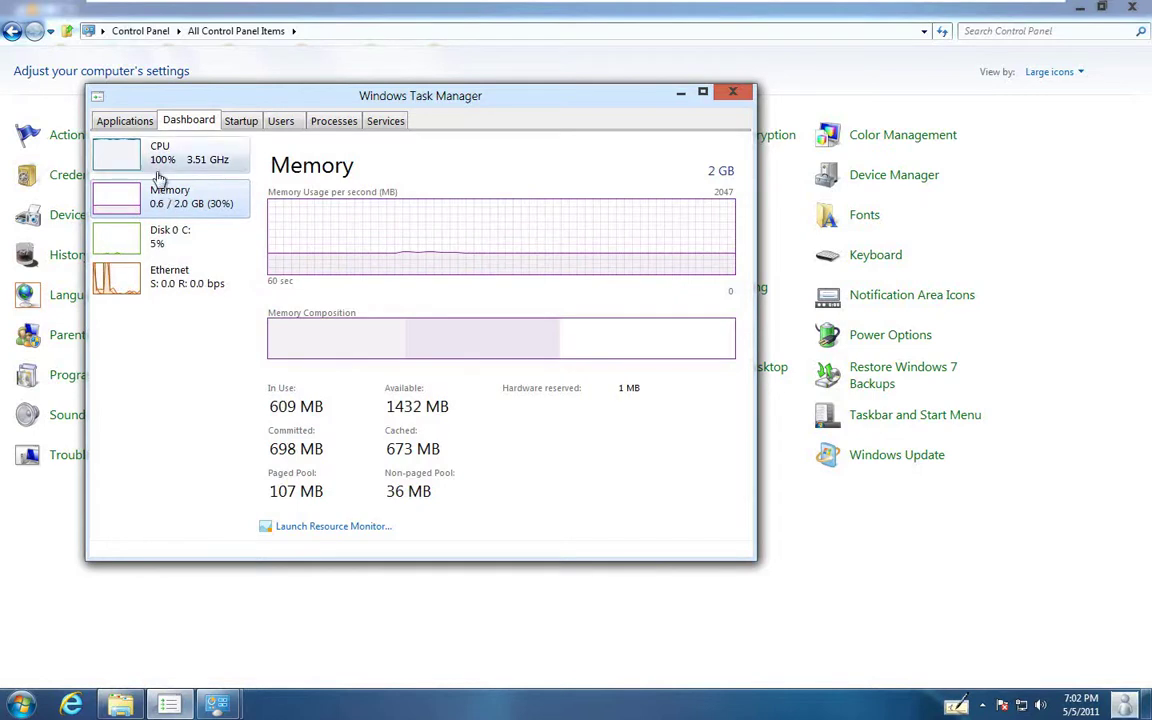
# Examine Task Manager's Startup, Users, Processes and Services pages, and close Task Manager.
pyautogui.click(248, 120)
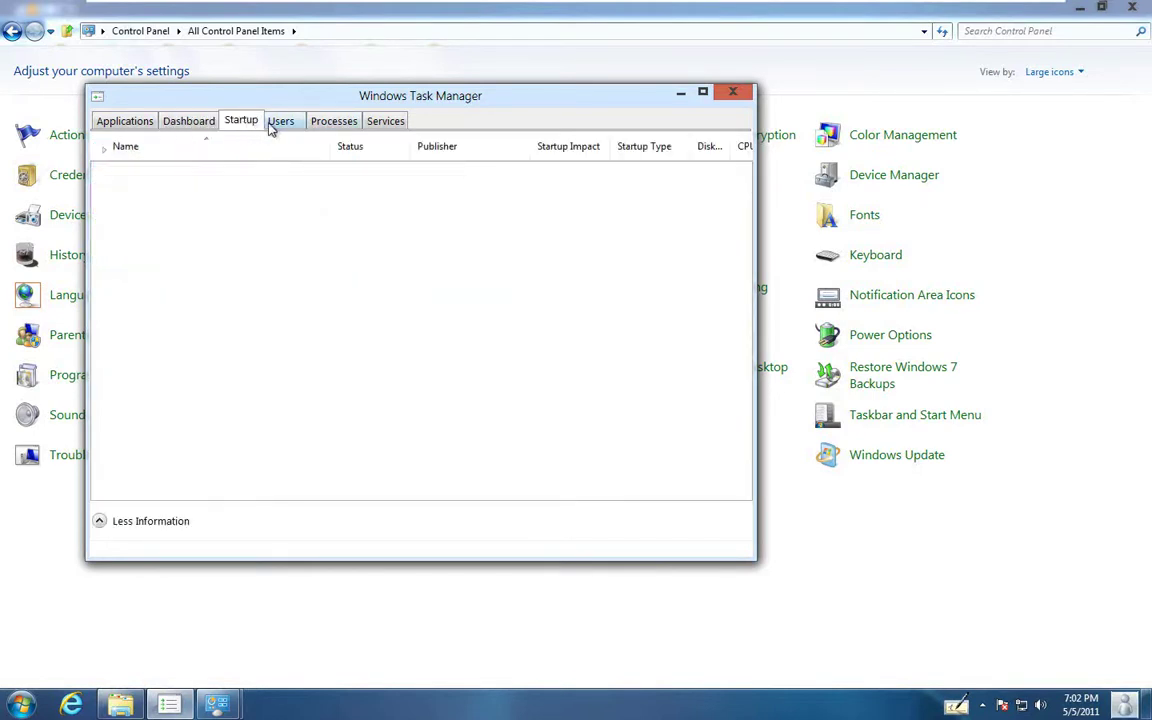
pyautogui.click(283, 121)
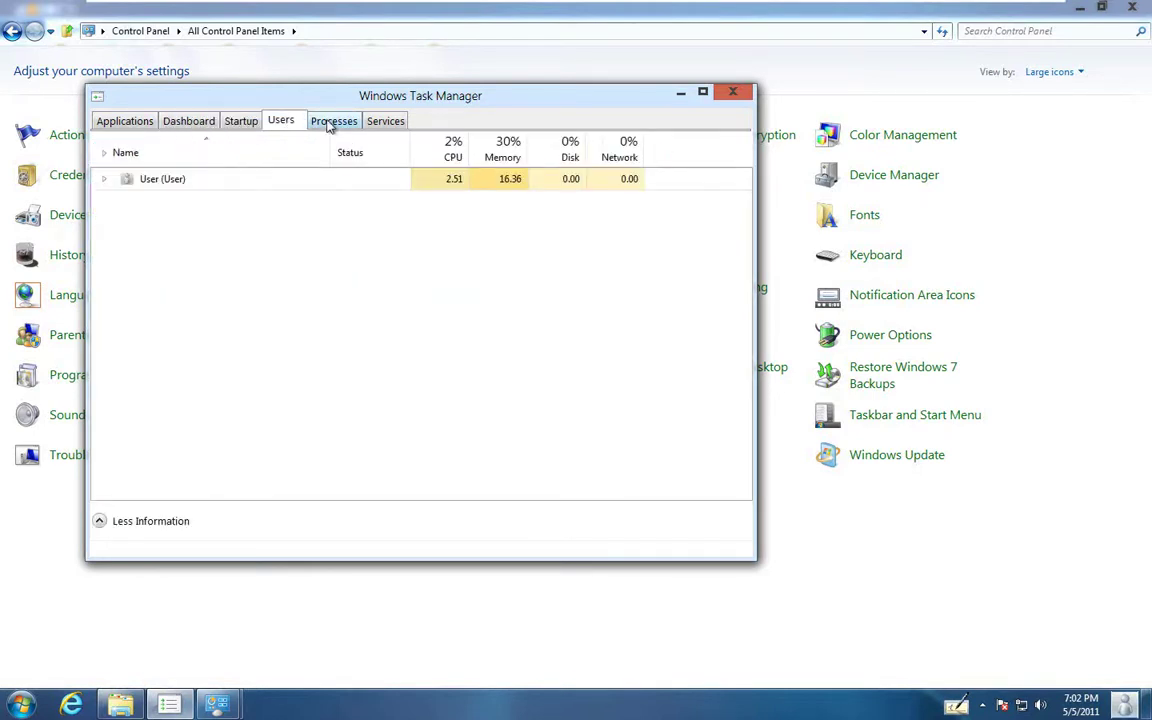
pyautogui.click(330, 124)
pyautogui.click(388, 124)
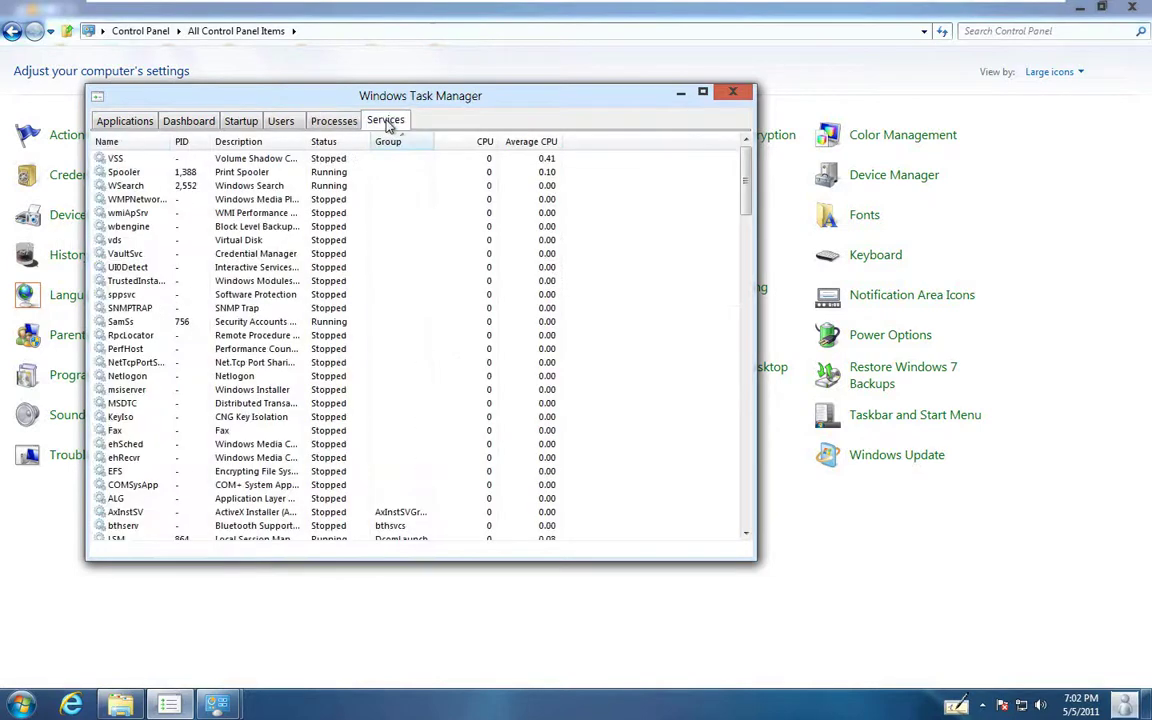
pyautogui.scroll(-20, 706, 280)
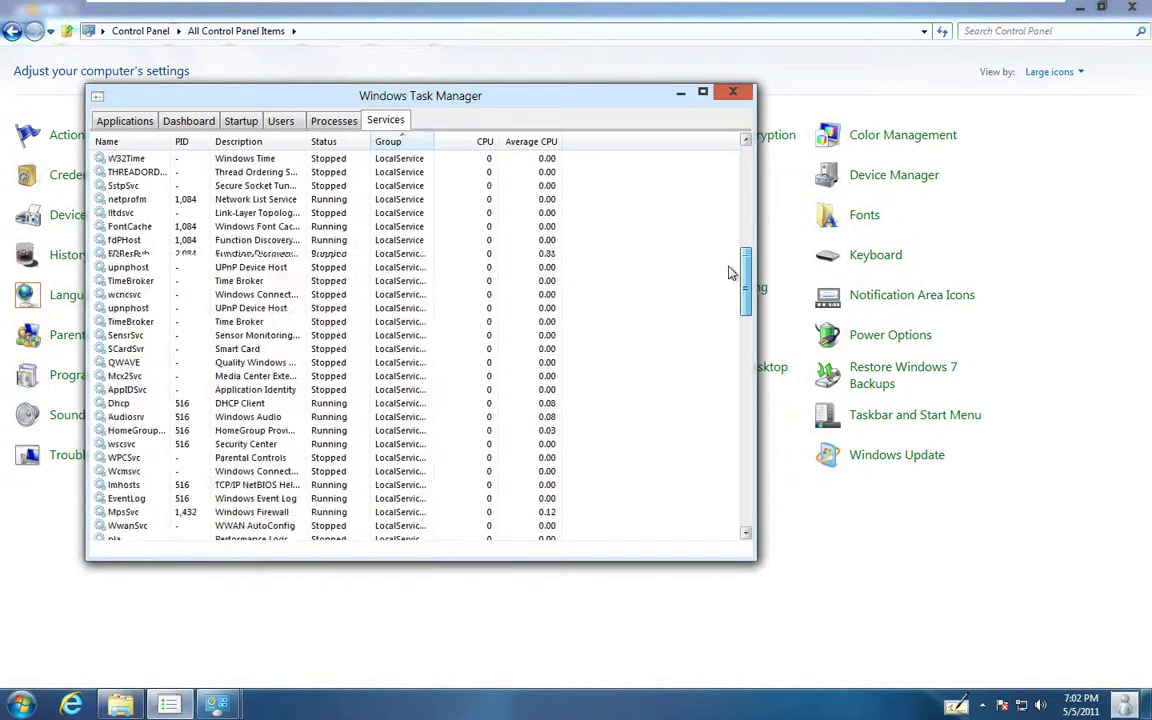
pyautogui.scroll(-7, 709, 348)
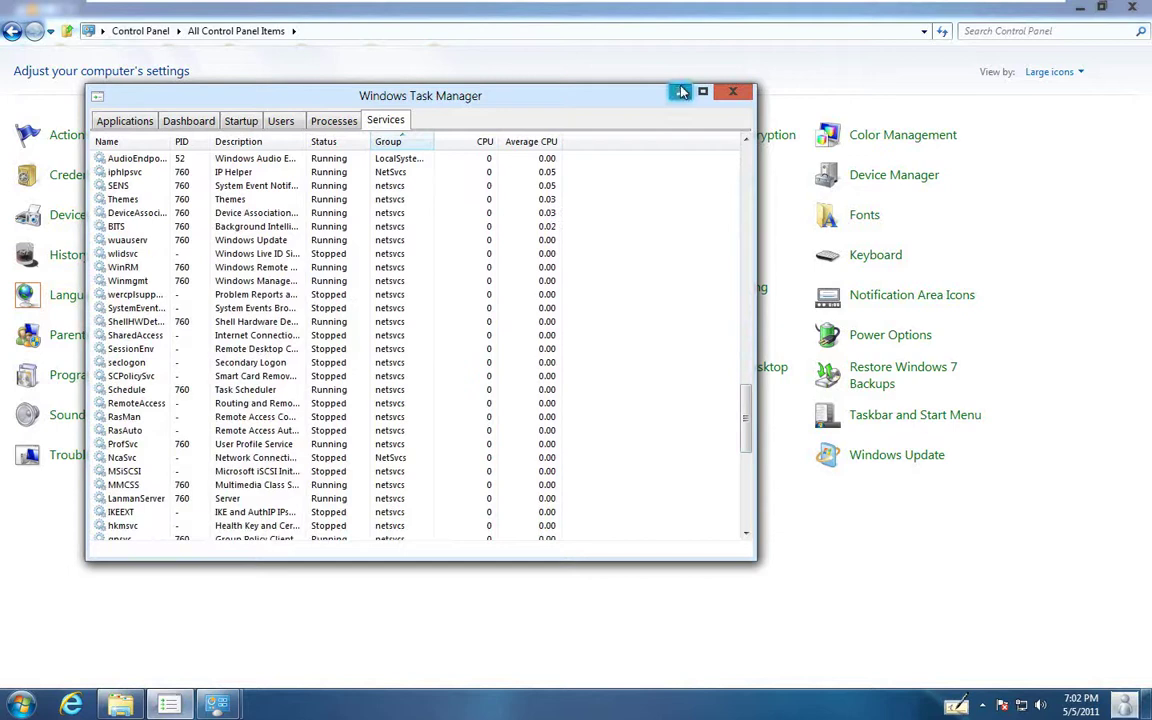
pyautogui.click(736, 92)
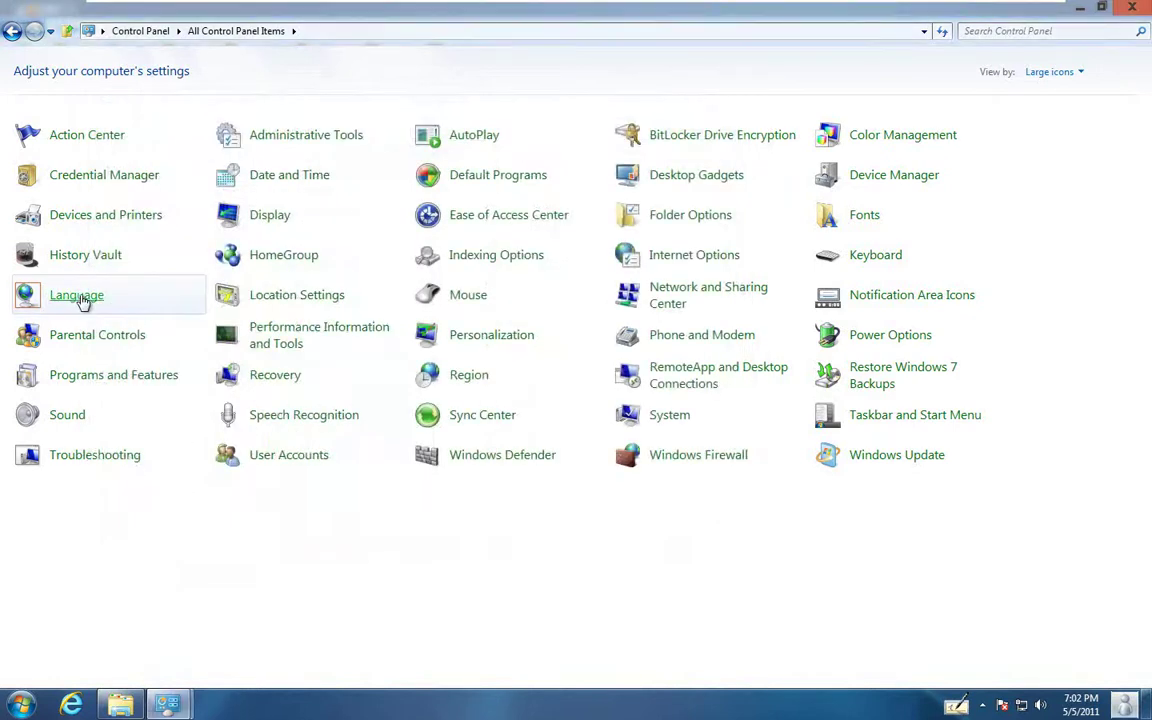
# Open the Language preferences in Control Panel and view the options for English (United States).
pyautogui.click(81, 300)
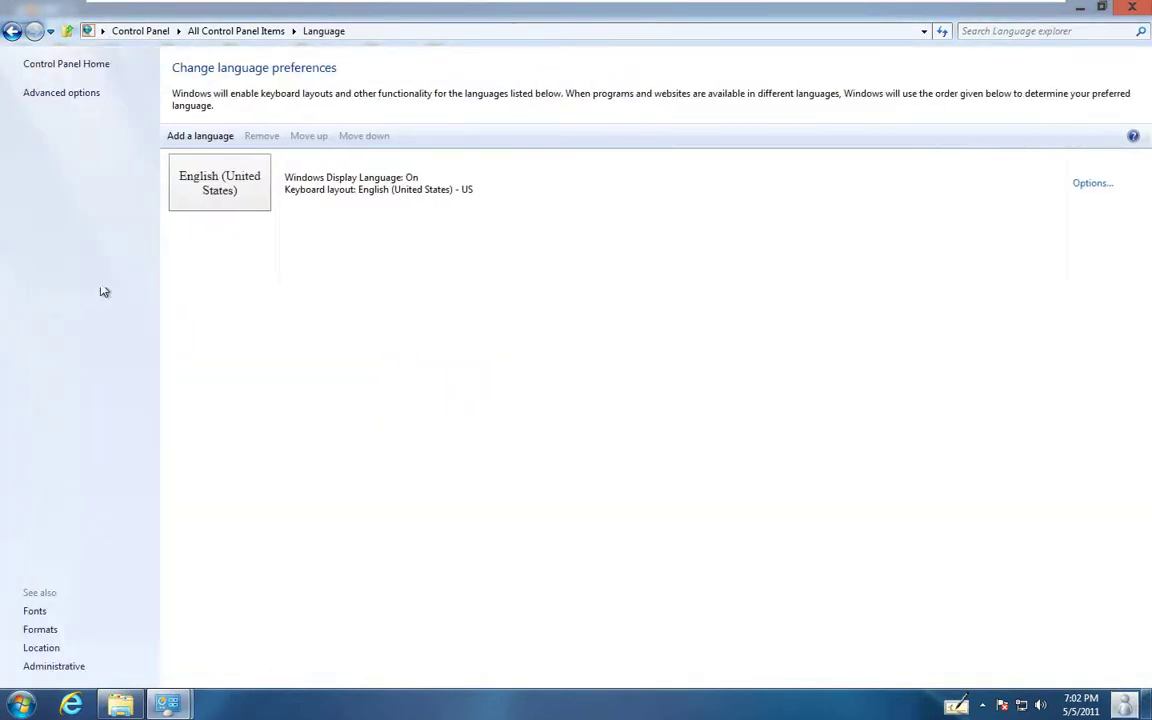
pyautogui.click(1110, 186)
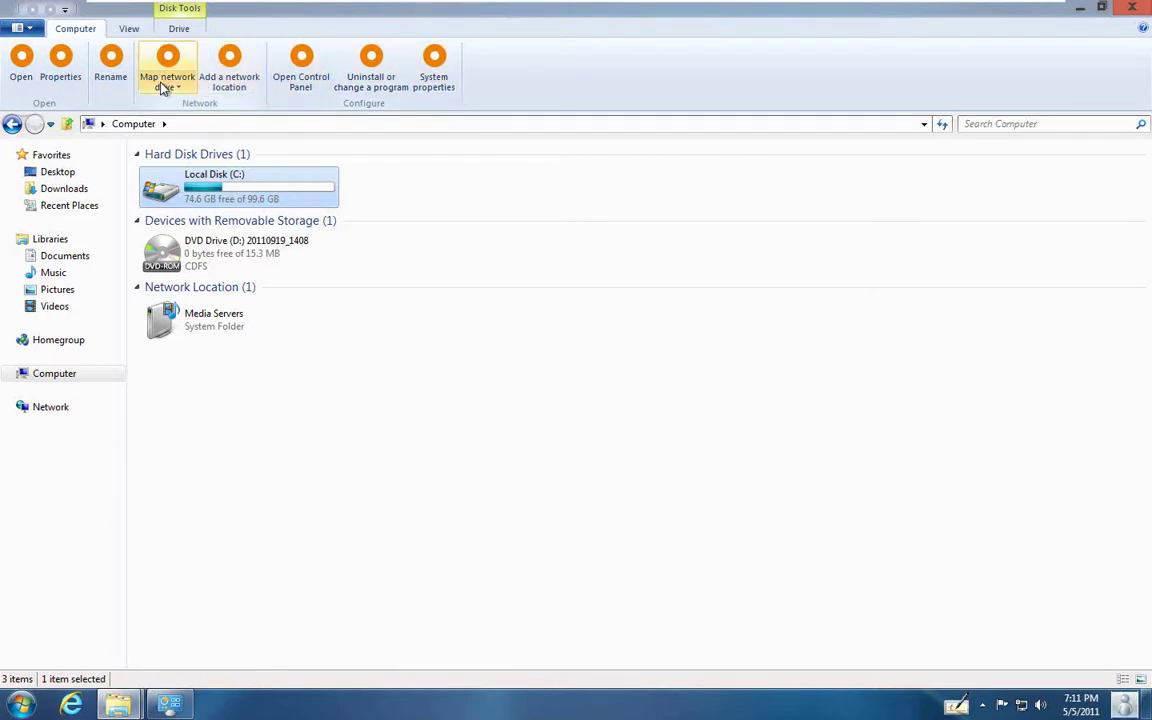
# Open Control Panel from Computer, set the window color to Automatic, test transparency off and on, and save the changes.
pyautogui.click(302, 89)
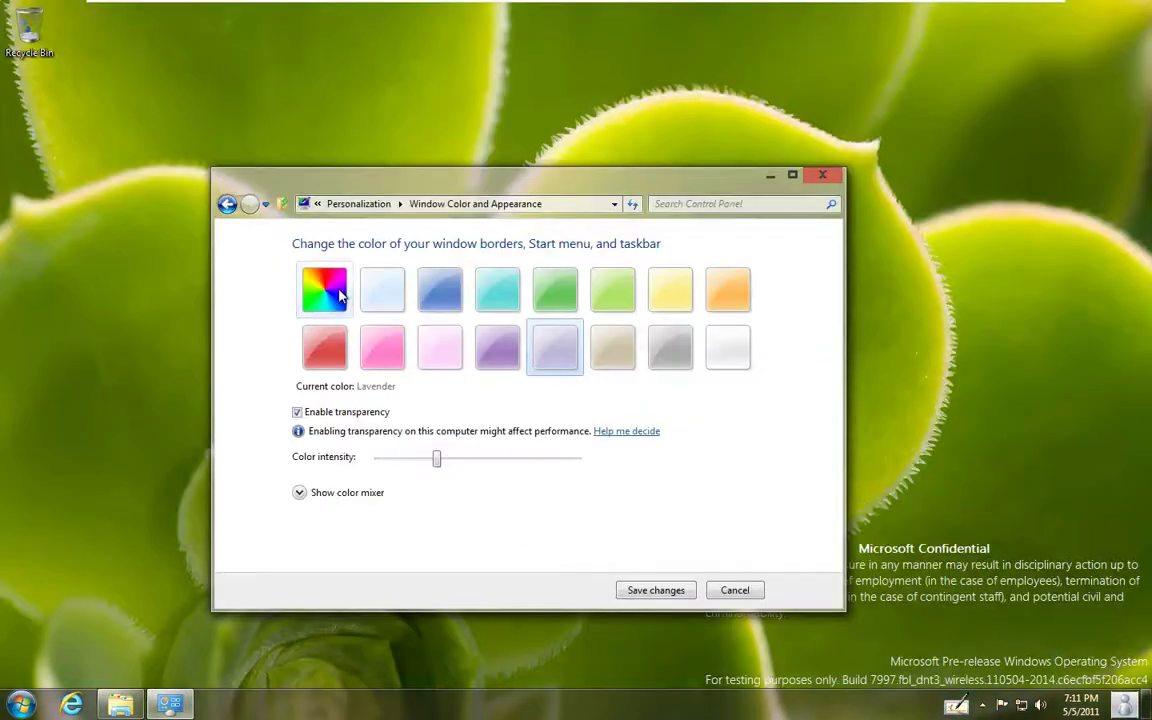
pyautogui.click(325, 289)
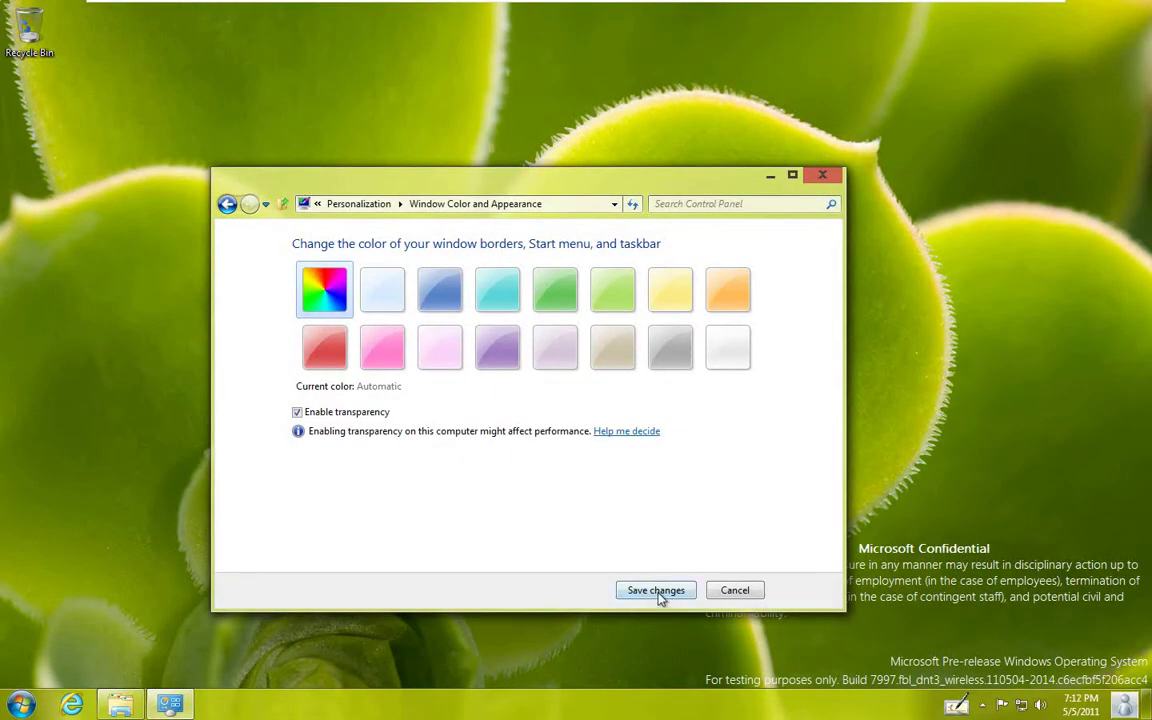
pyautogui.click(300, 413)
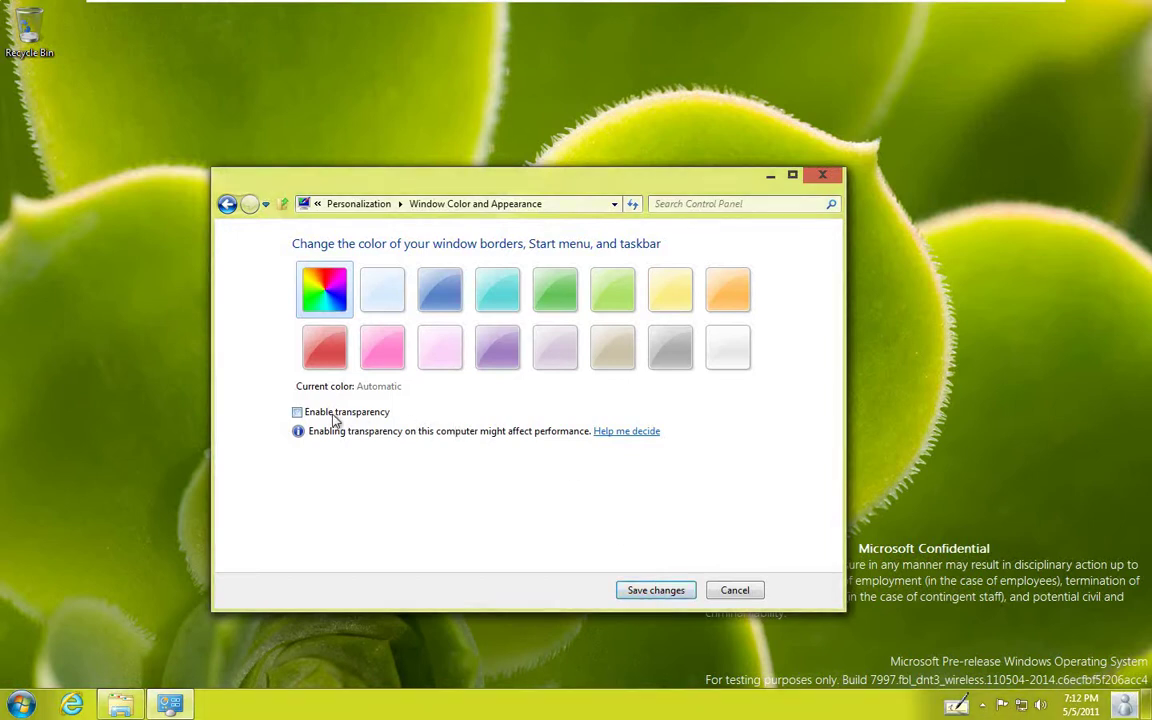
pyautogui.click(335, 418)
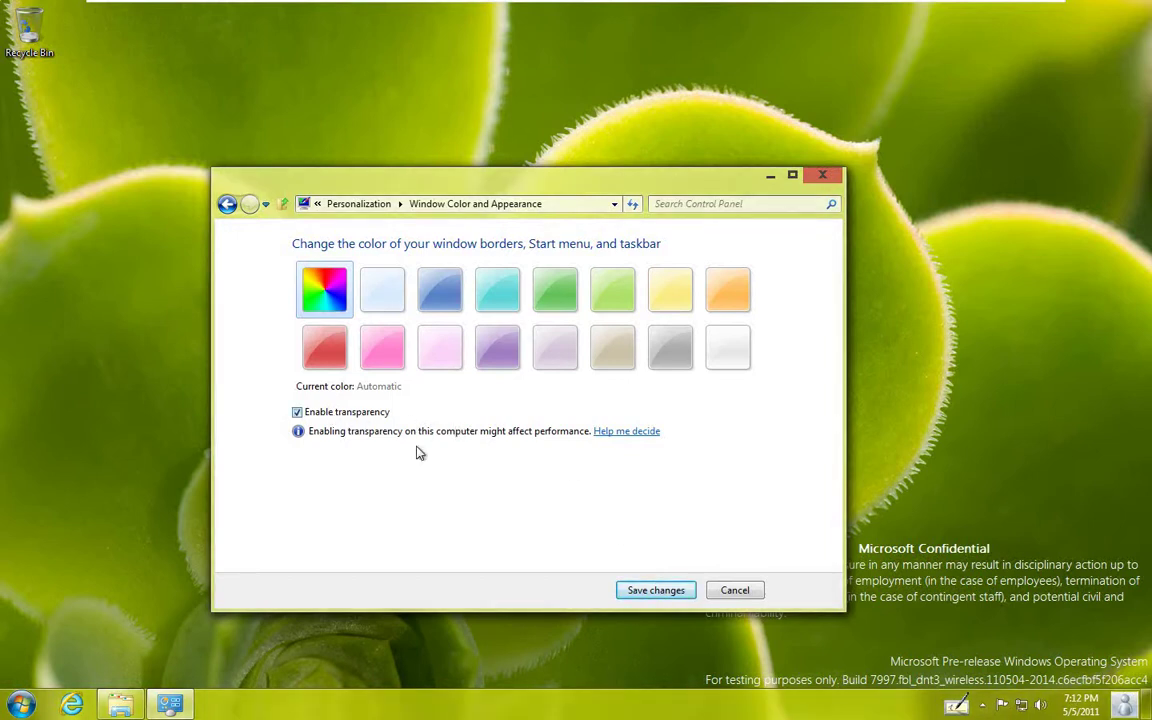
pyautogui.click(658, 594)
# Minimize the Personalization window, advance to the next desktop background, and restore the window.
pyautogui.click(770, 177)
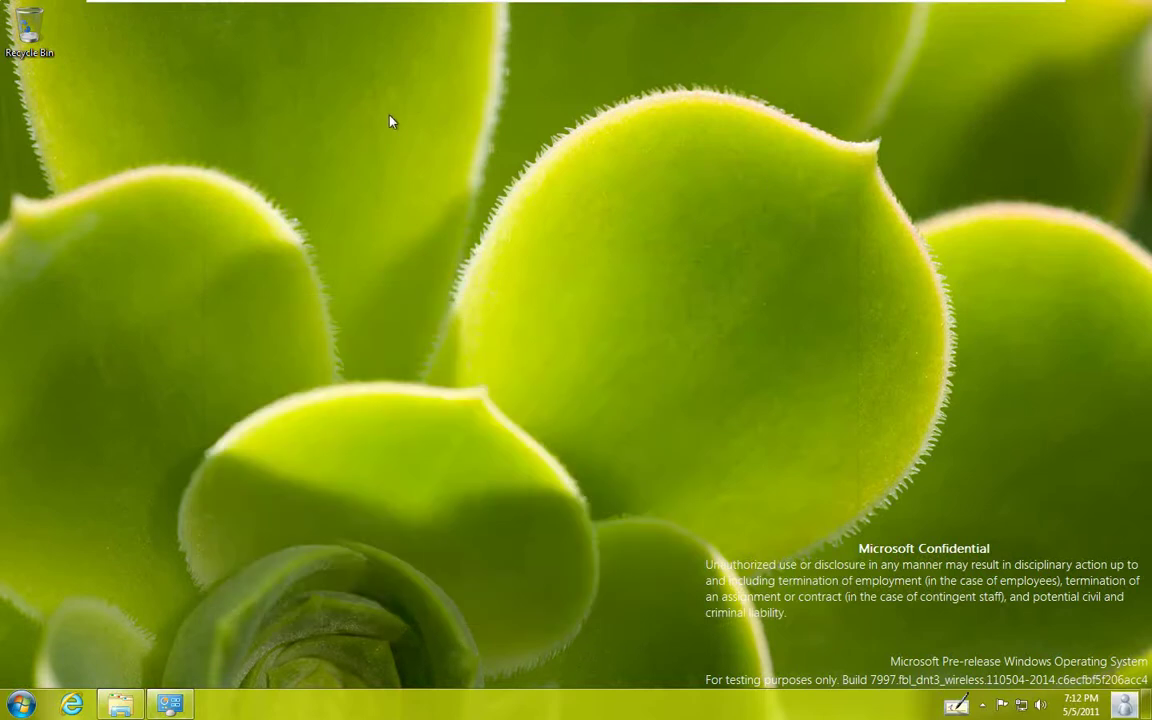
pyautogui.rightClick(391, 117)
pyautogui.click(505, 222)
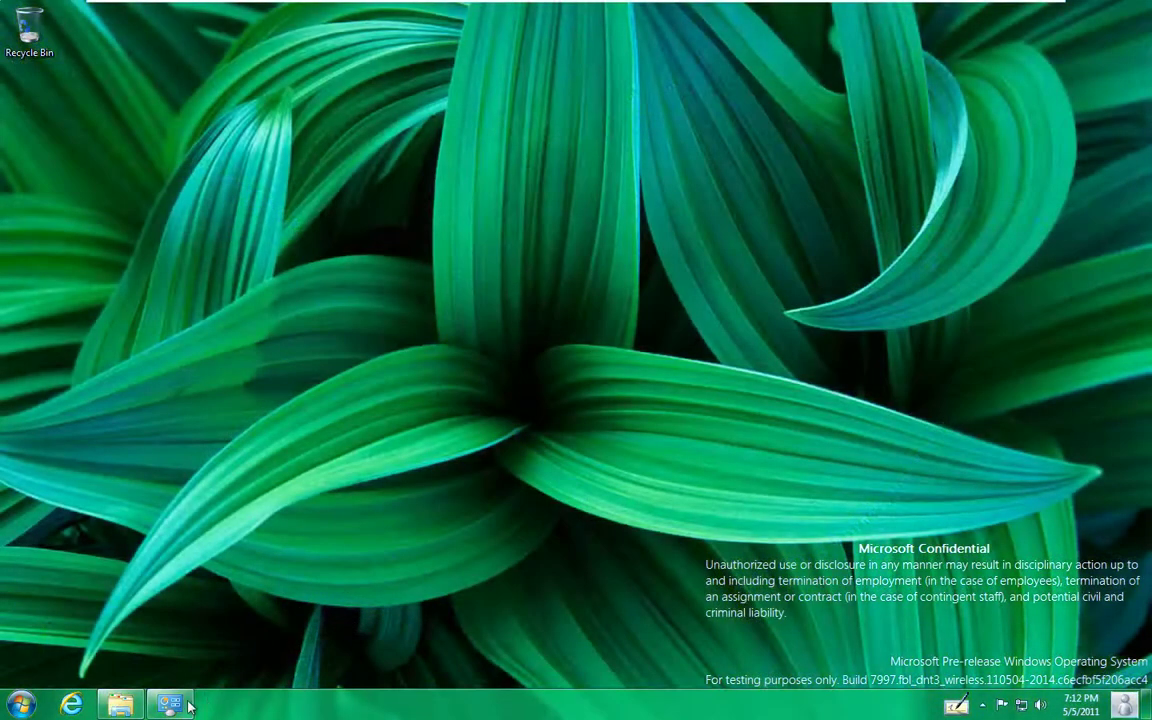
pyautogui.click(190, 706)
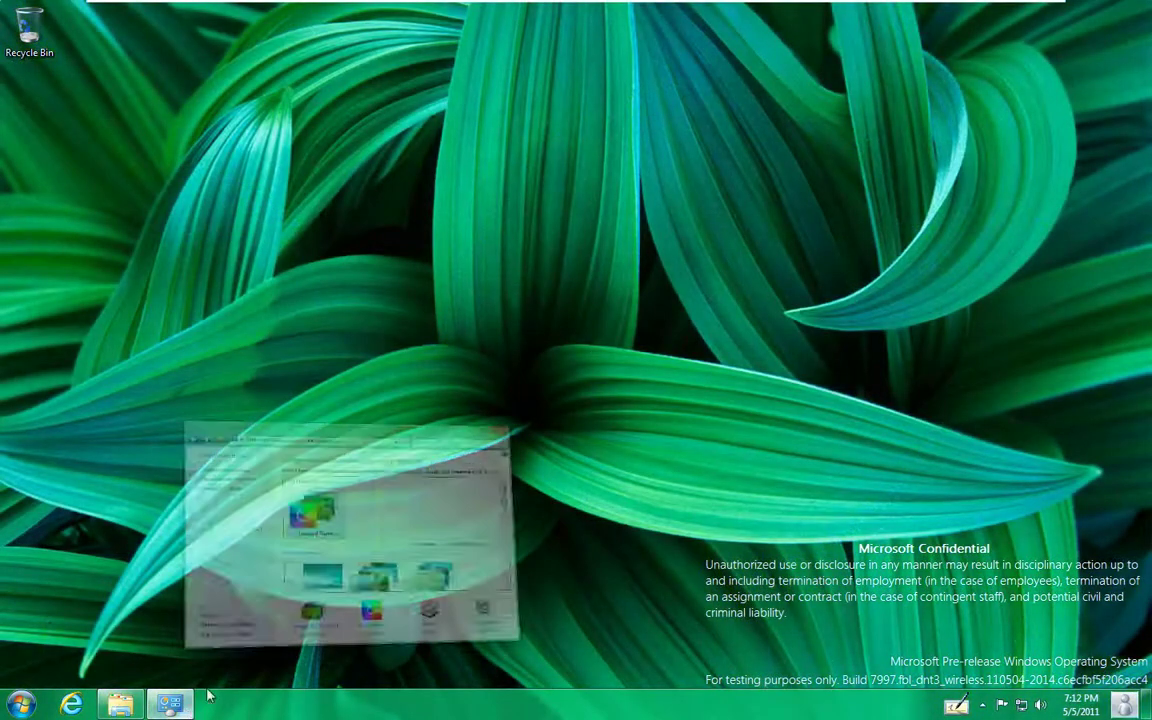
# Advance the desktop background three more times with the Personalization window open.
pyautogui.rightClick(980, 152)
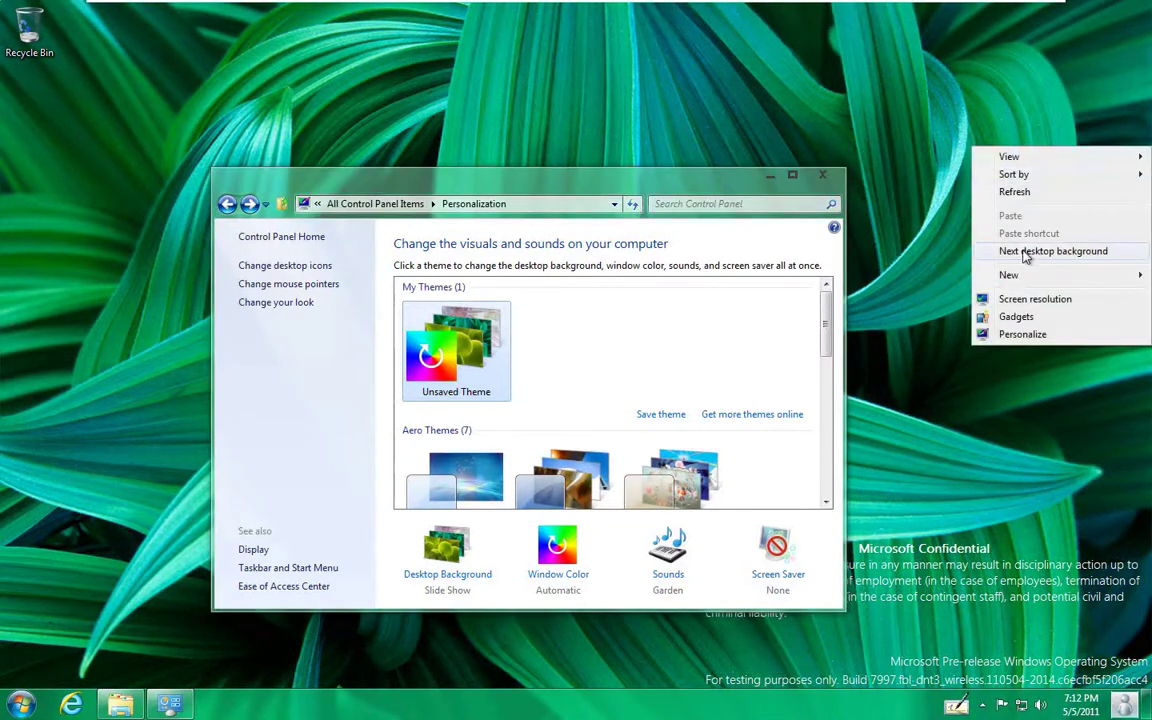
pyautogui.click(1025, 251)
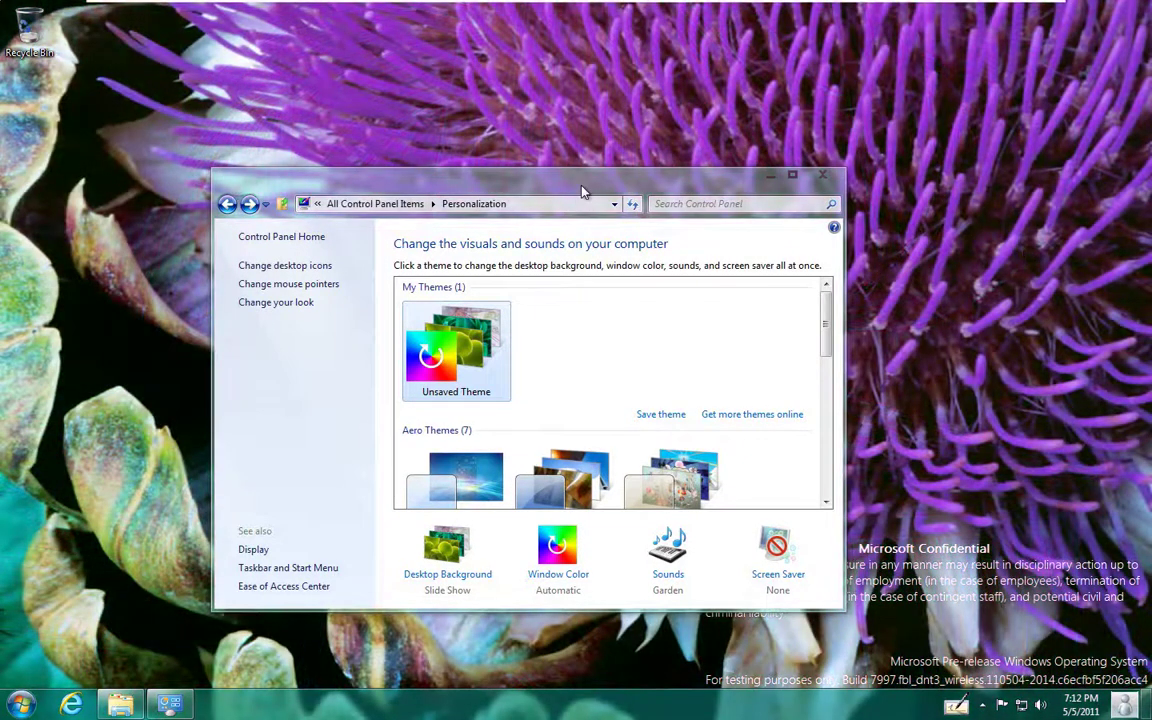
pyautogui.rightClick(790, 128)
pyautogui.click(870, 228)
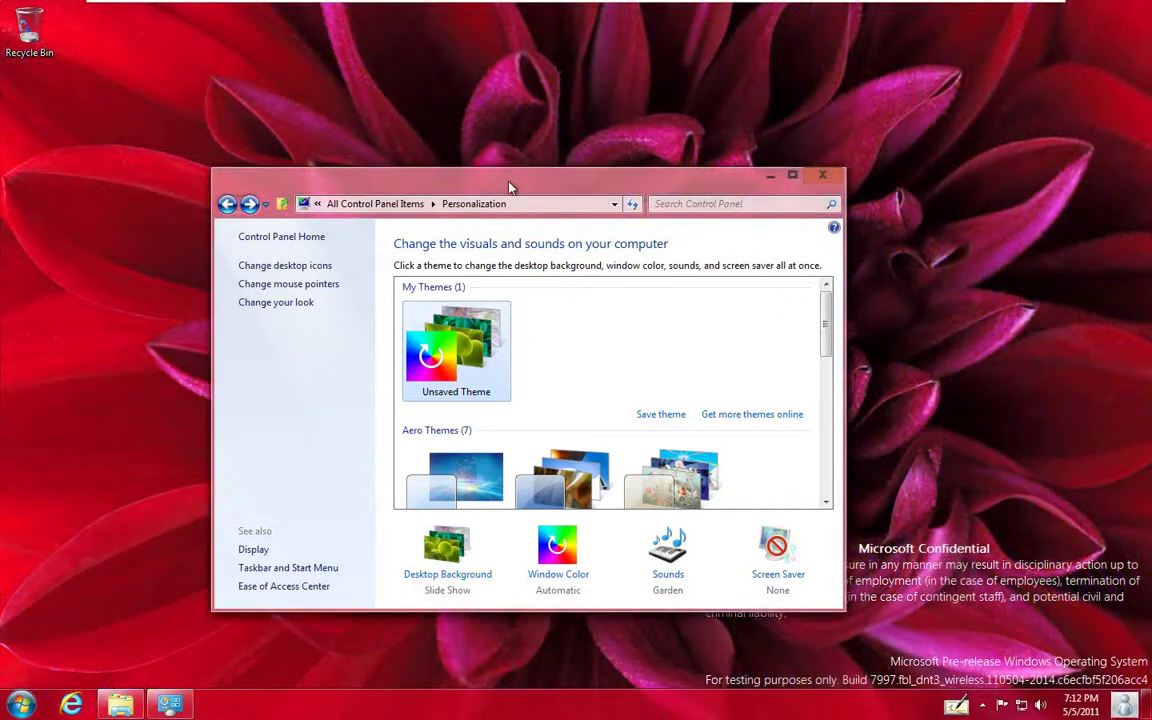
pyautogui.rightClick(516, 128)
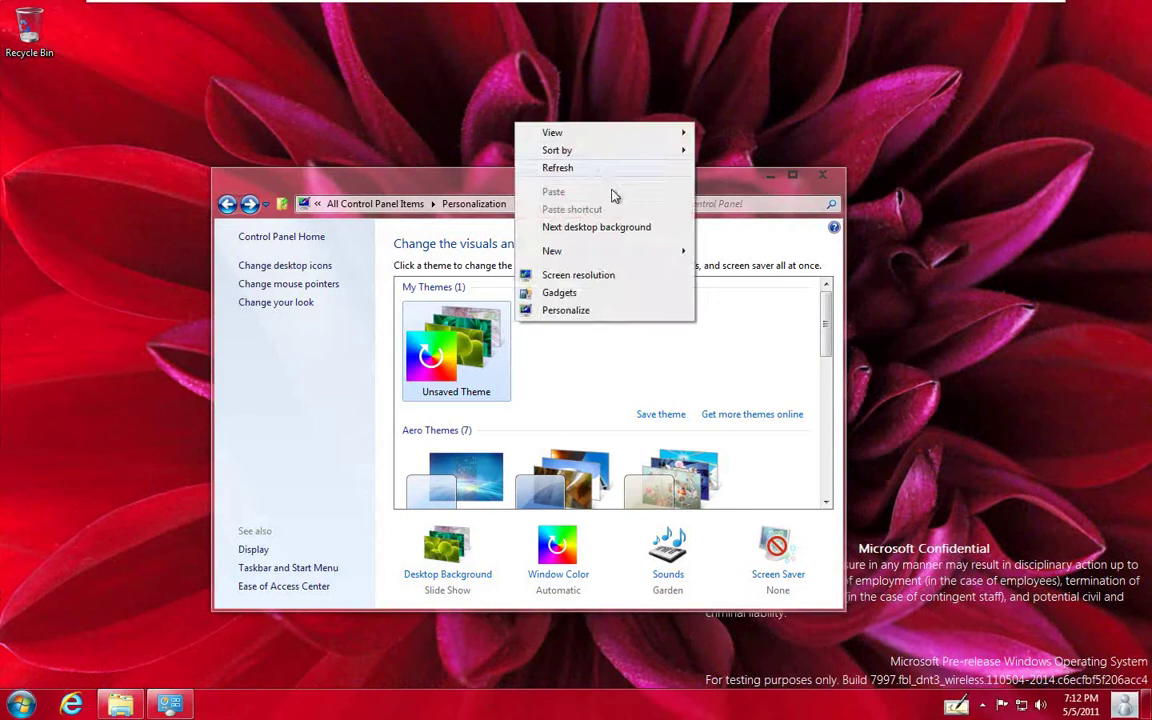
pyautogui.click(545, 226)
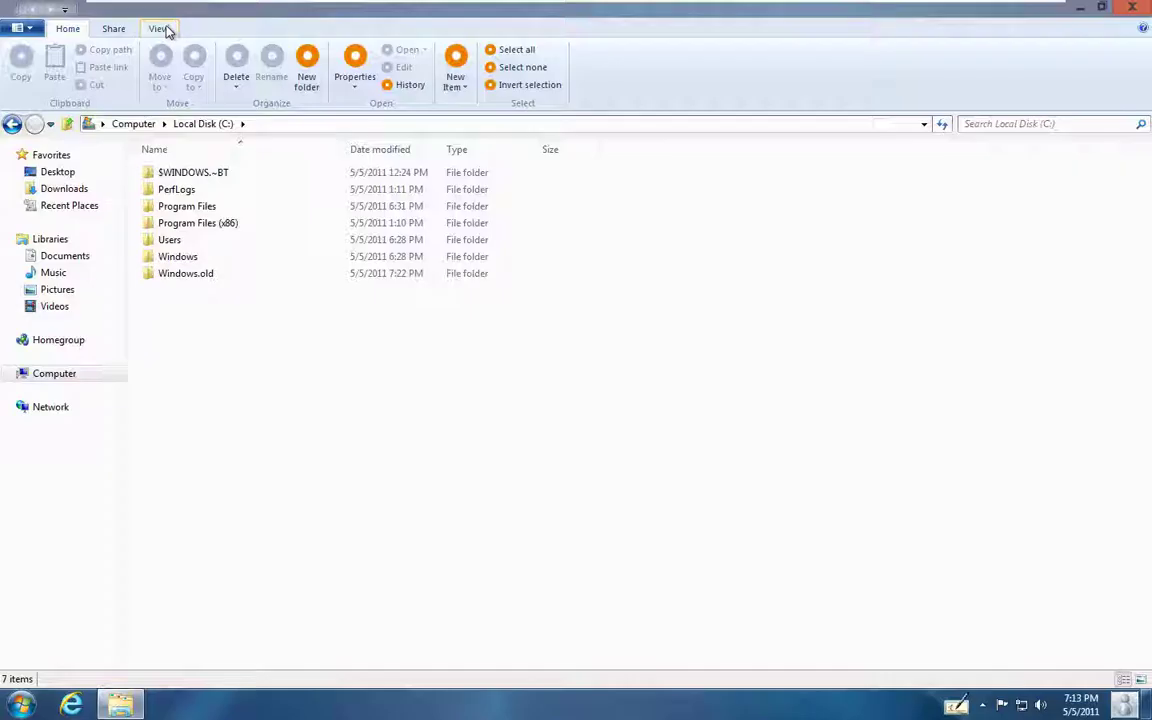
# View the display and layout commands for Local Disk (C:), and cycle through the open windows with Flip 3D.
pyautogui.click(162, 30)
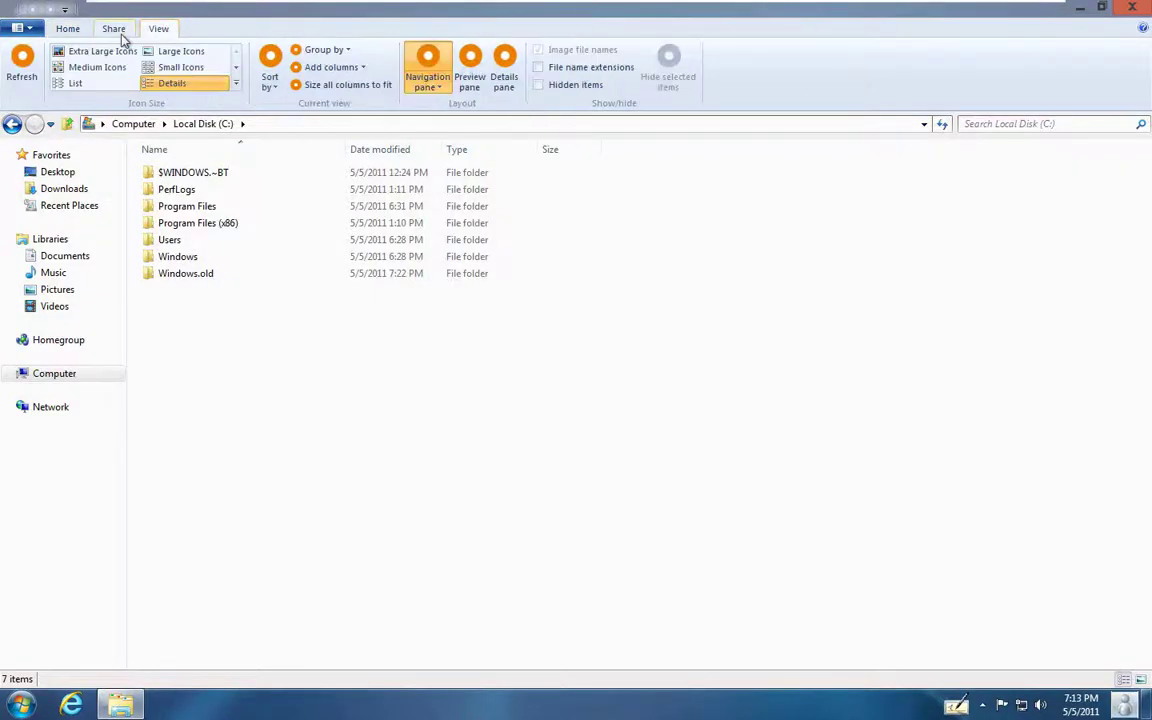
pyautogui.press('super+Down')
pyautogui.press('super+Tab')
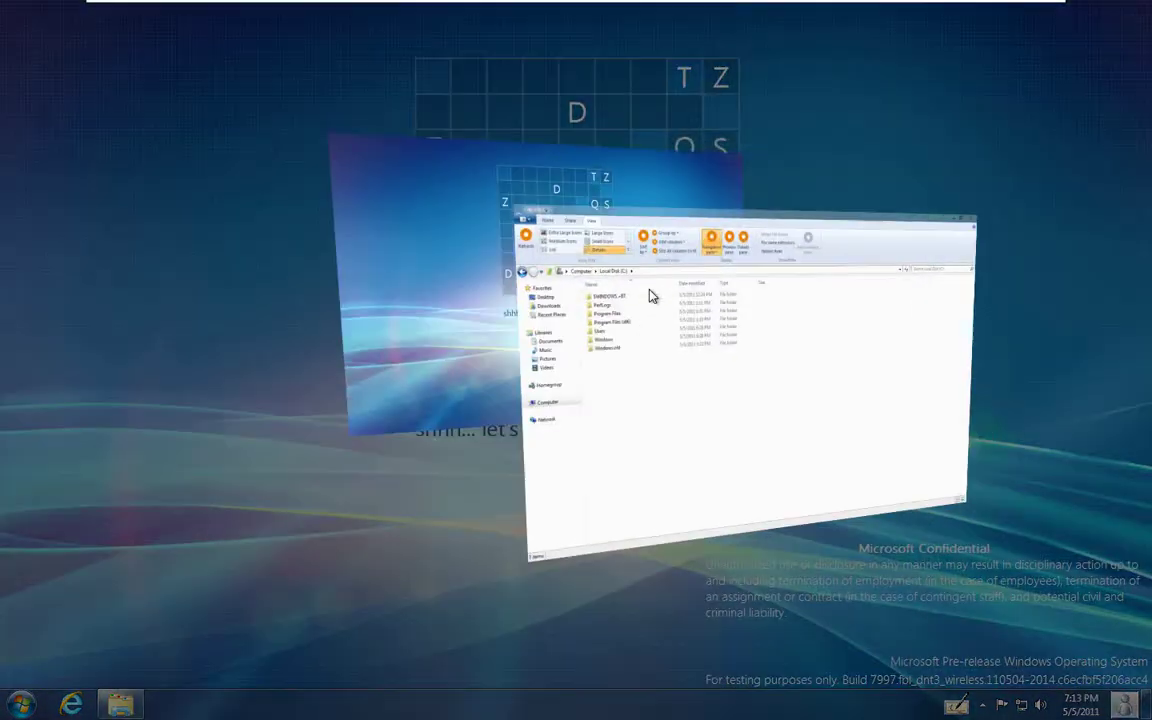
pyautogui.press('super+Tab')
pyautogui.press('super+Tab')
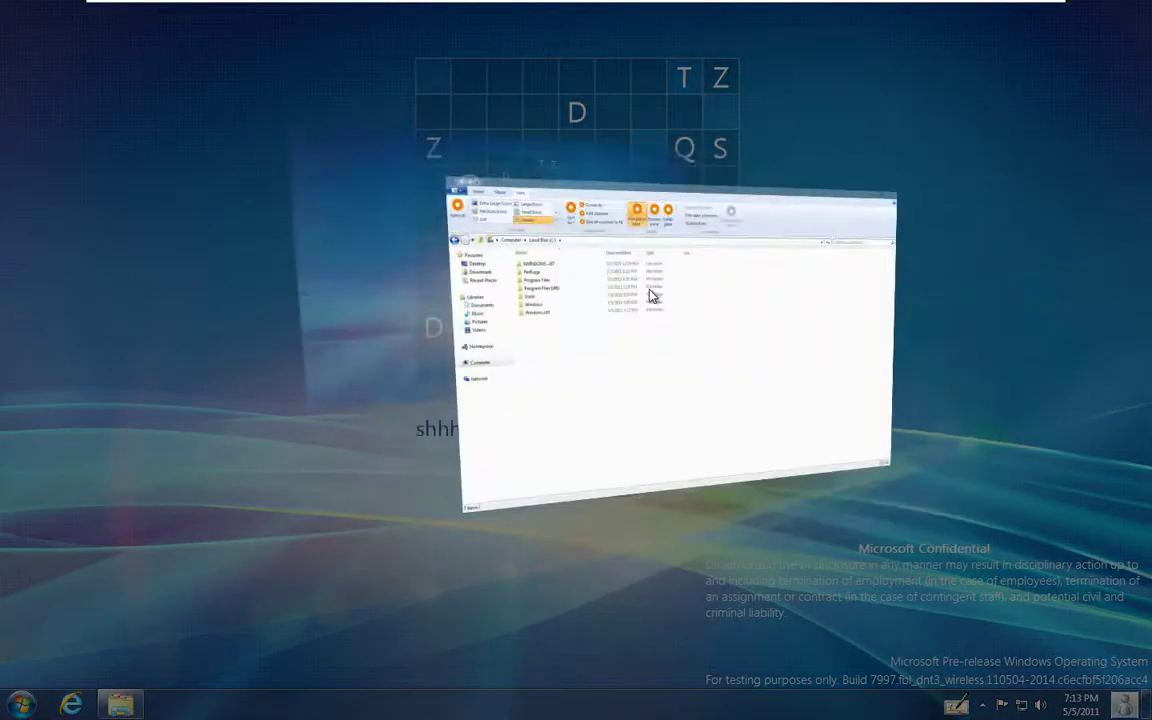
pyautogui.press('super+Tab')
pyautogui.press('super+Tab')
pyautogui.press('super+Tab')
pyautogui.press('super+Tab')
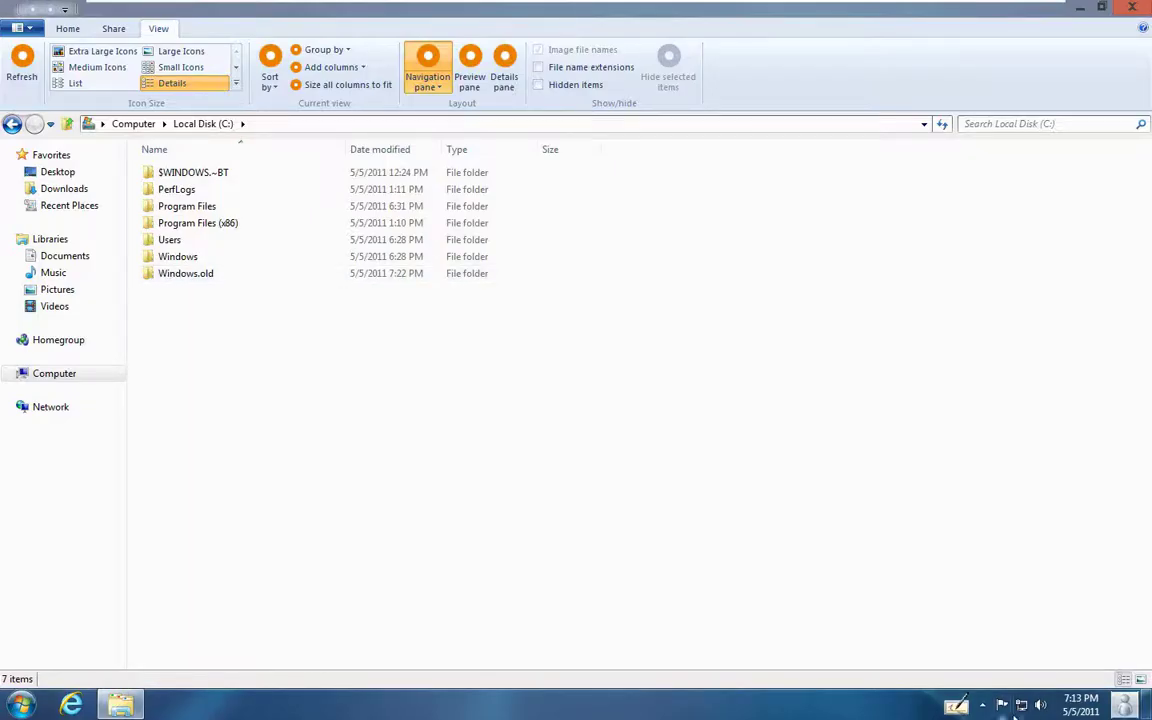
# Open the touch keyboard, move it a little across the desktop, and close it.
pyautogui.click(955, 709)
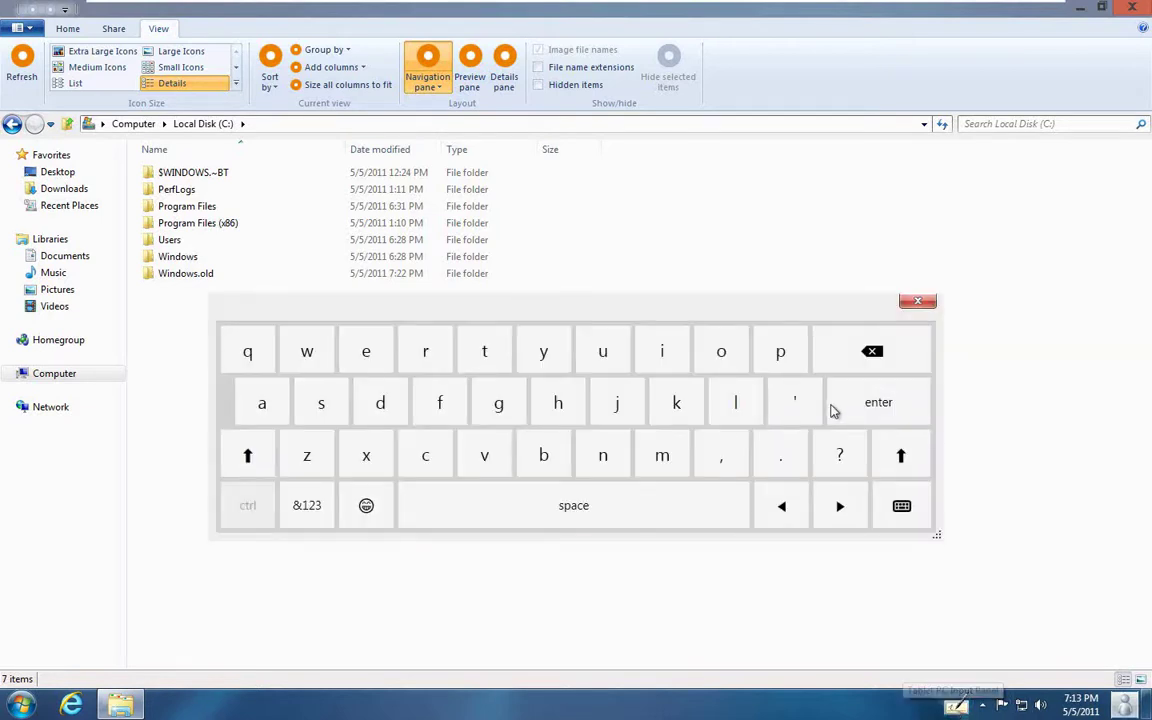
pyautogui.moveTo(812, 310); pyautogui.dragTo(869, 321)
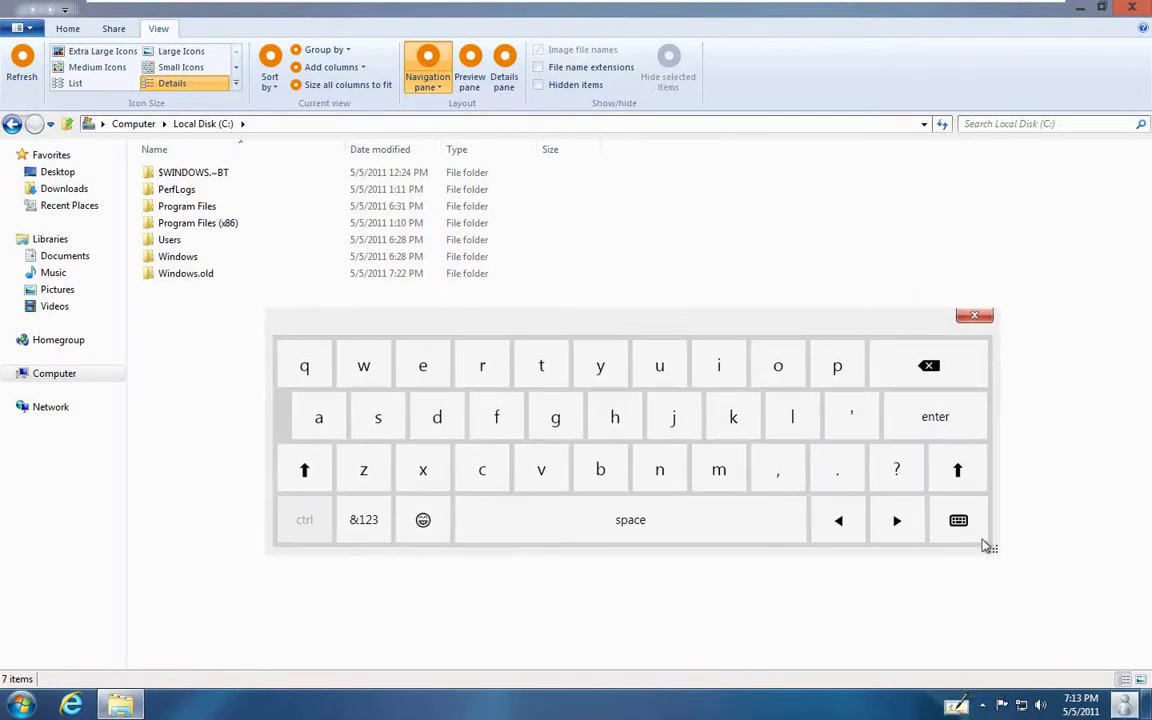
pyautogui.click(975, 317)
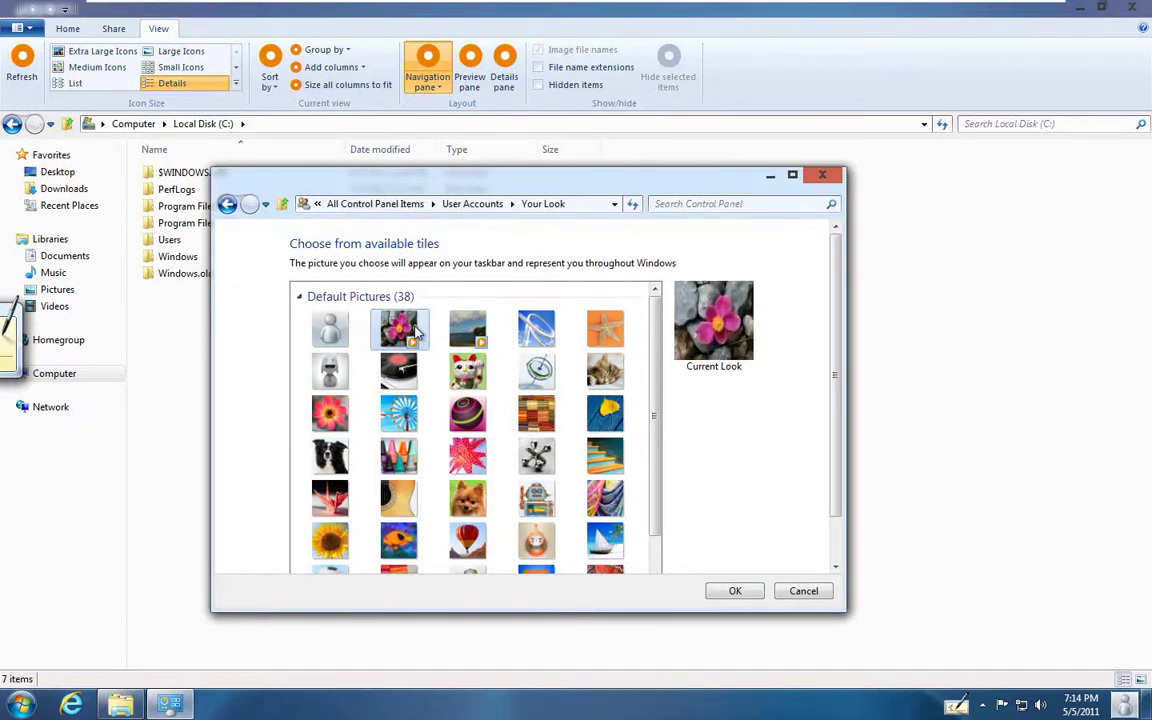
# Preview the coastal landscape tile as the account look without saving it, and view the Connect Account password confirmation before cancelling.
pyautogui.click(472, 338)
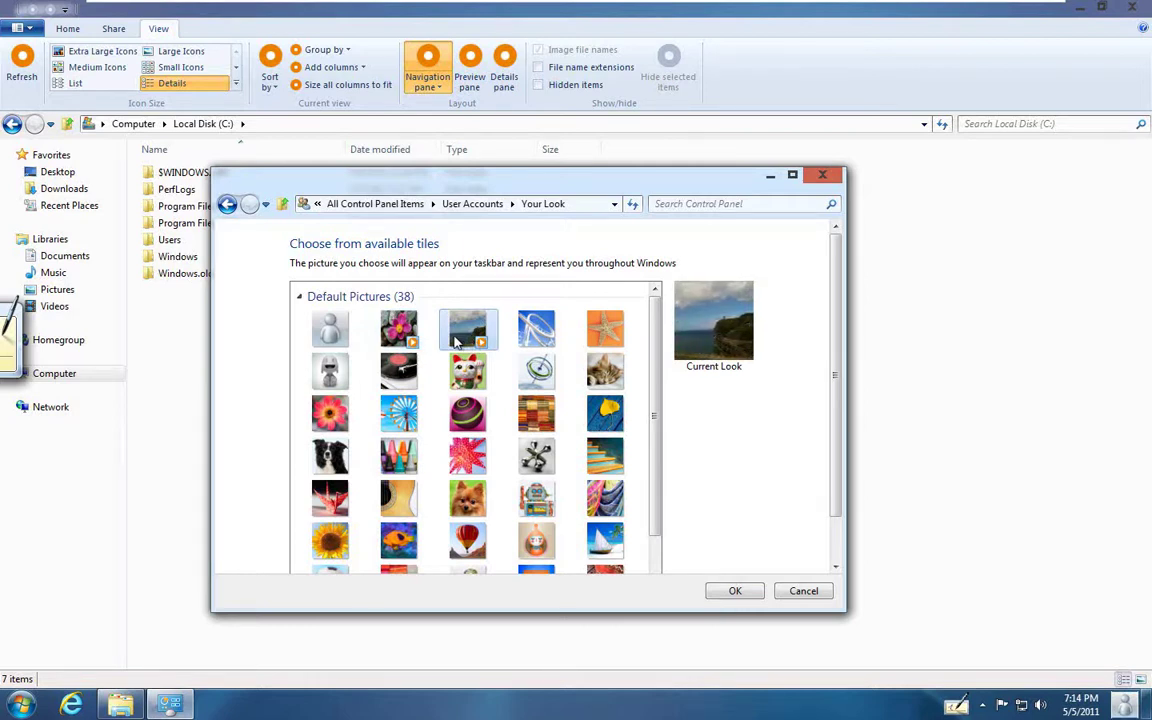
pyautogui.hotkey('alt', 'Left')
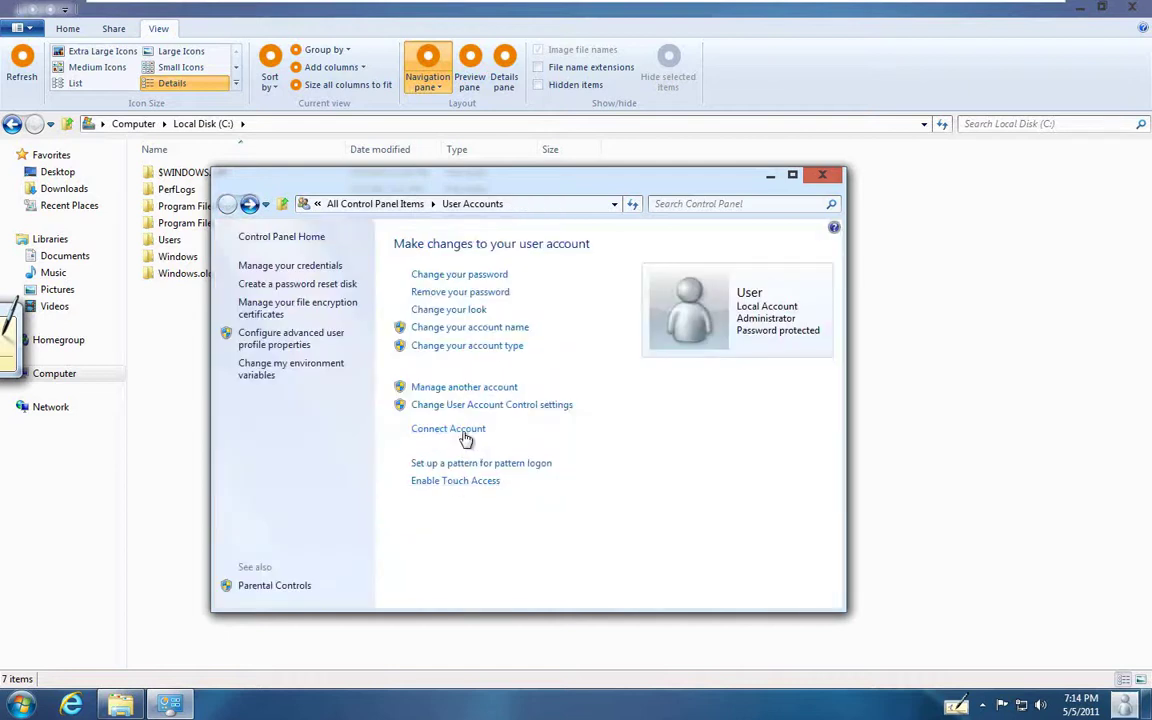
pyautogui.click(462, 432)
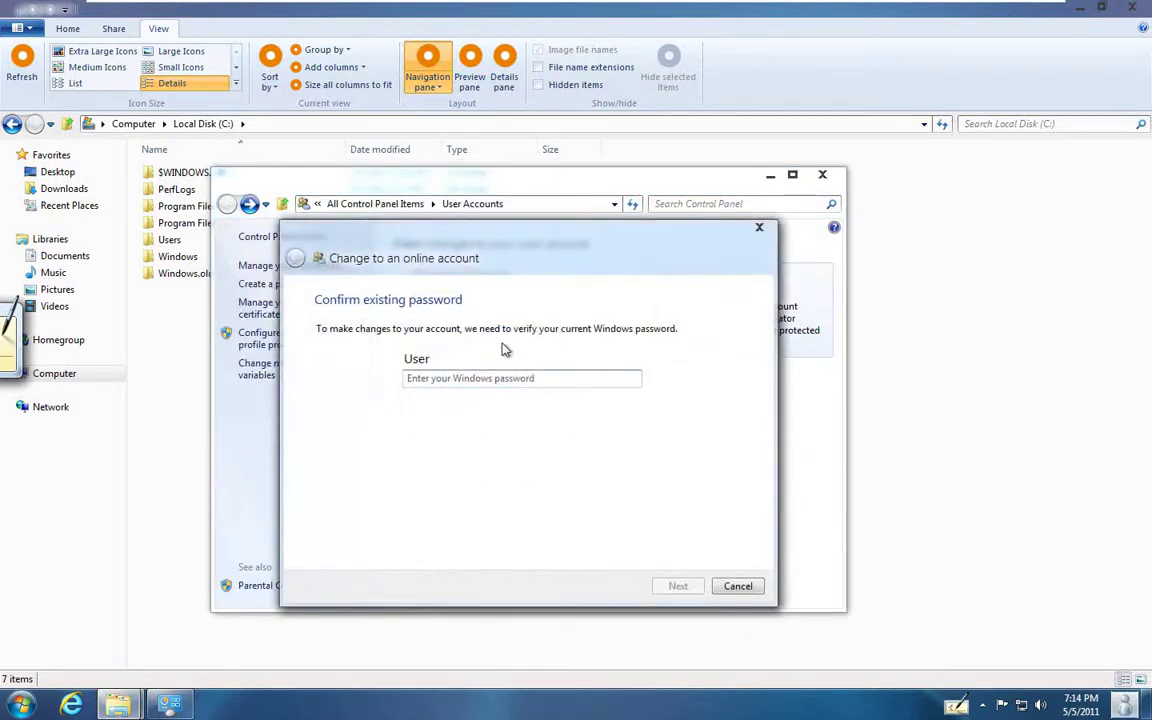
pyautogui.click(745, 586)
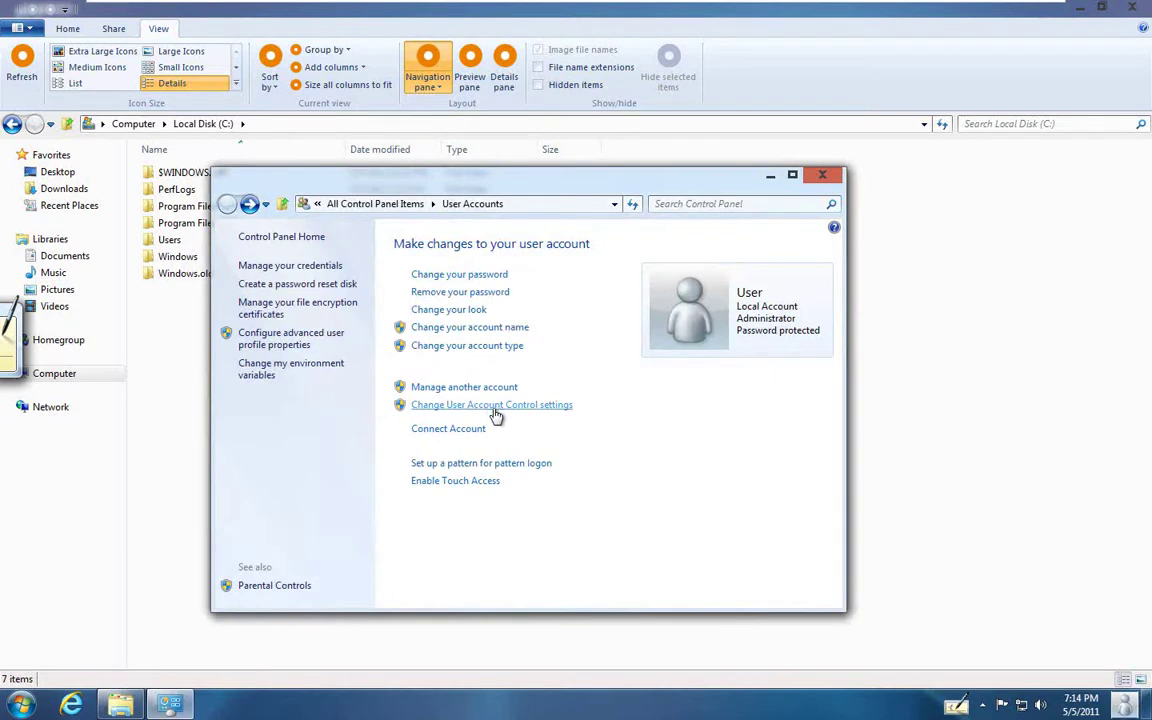
# Enroll the account in pattern logon by drawing and confirming a pattern, and complete the enrollment with the account password.
pyautogui.click(487, 463)
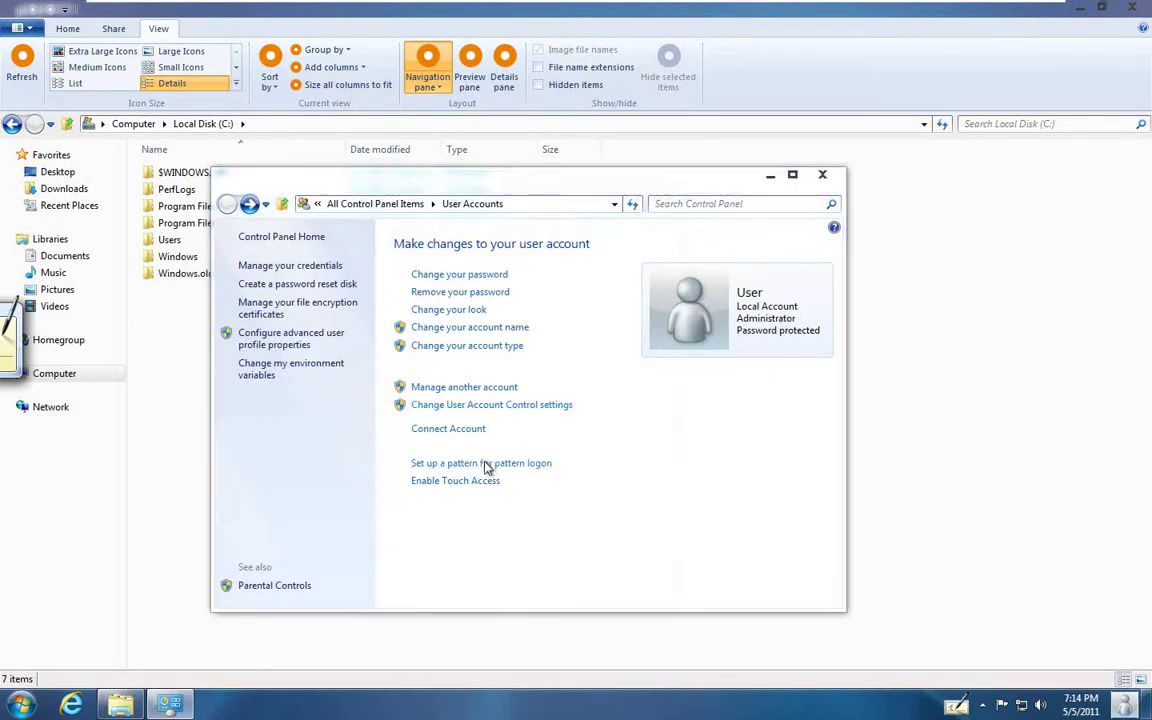
pyautogui.moveTo(437, 381); pyautogui.dragTo(634, 565)
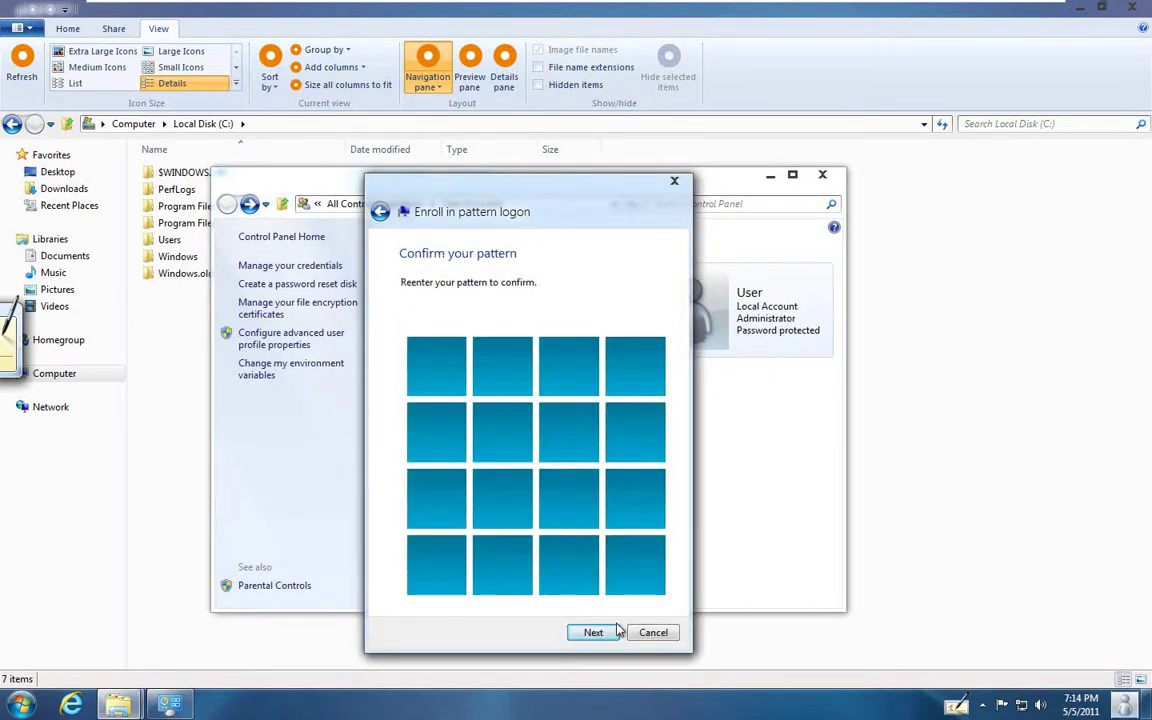
pyautogui.click(592, 632)
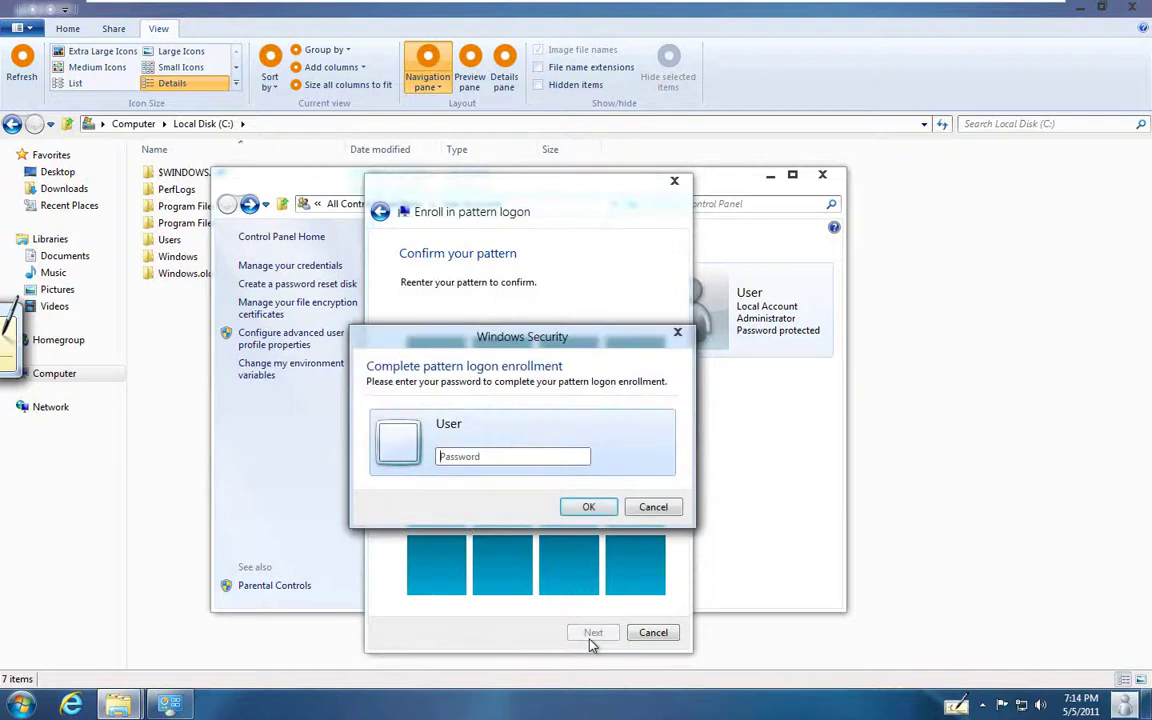
pyautogui.click(588, 508)
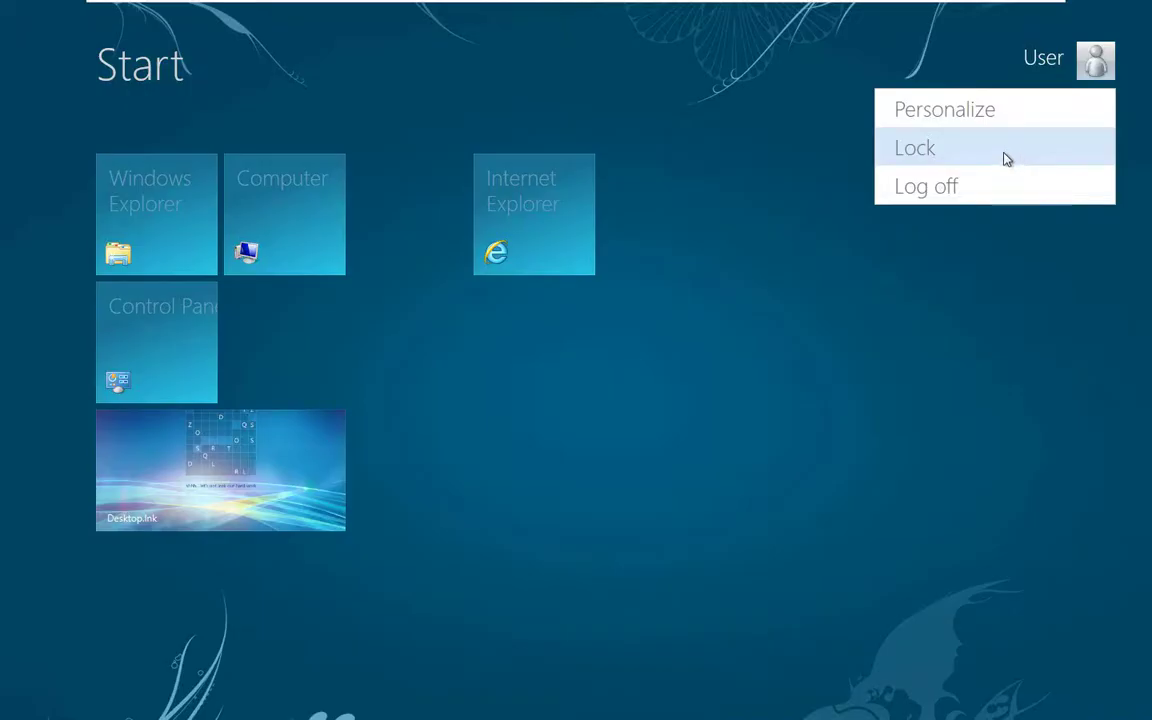
# Lock the session from the Start screen, dismiss the lock screen, and try the account tile and power options on the logon screen.
pyautogui.click(1007, 160)
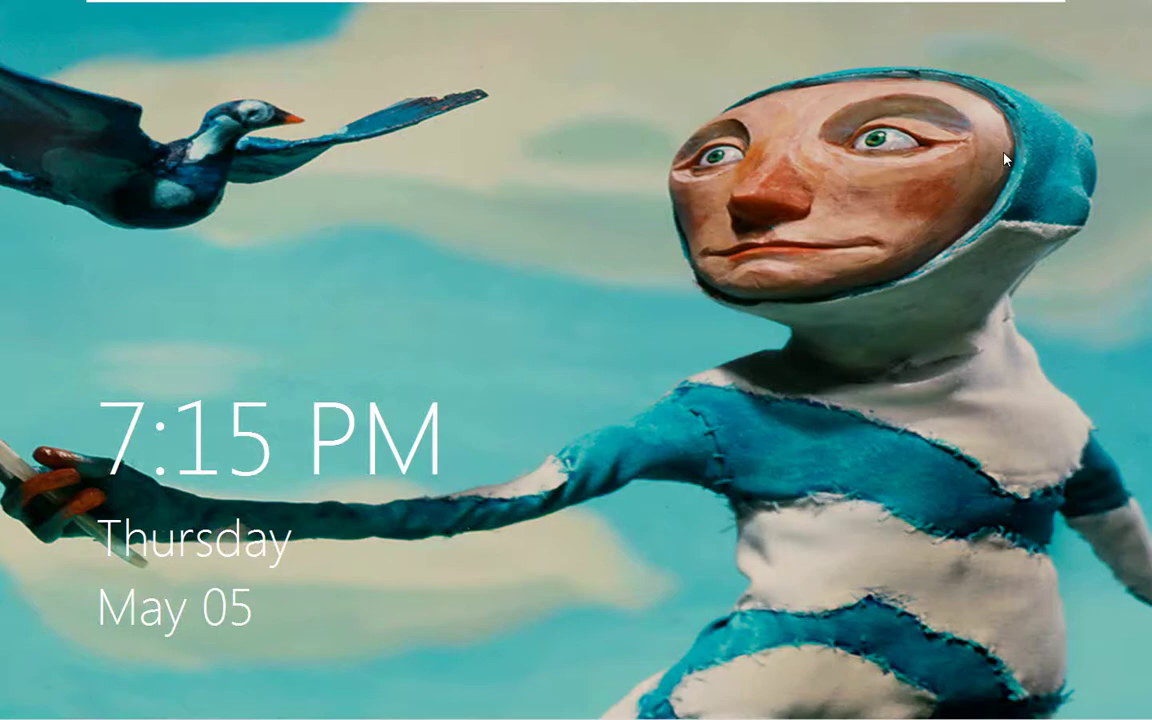
pyautogui.click(540, 590)
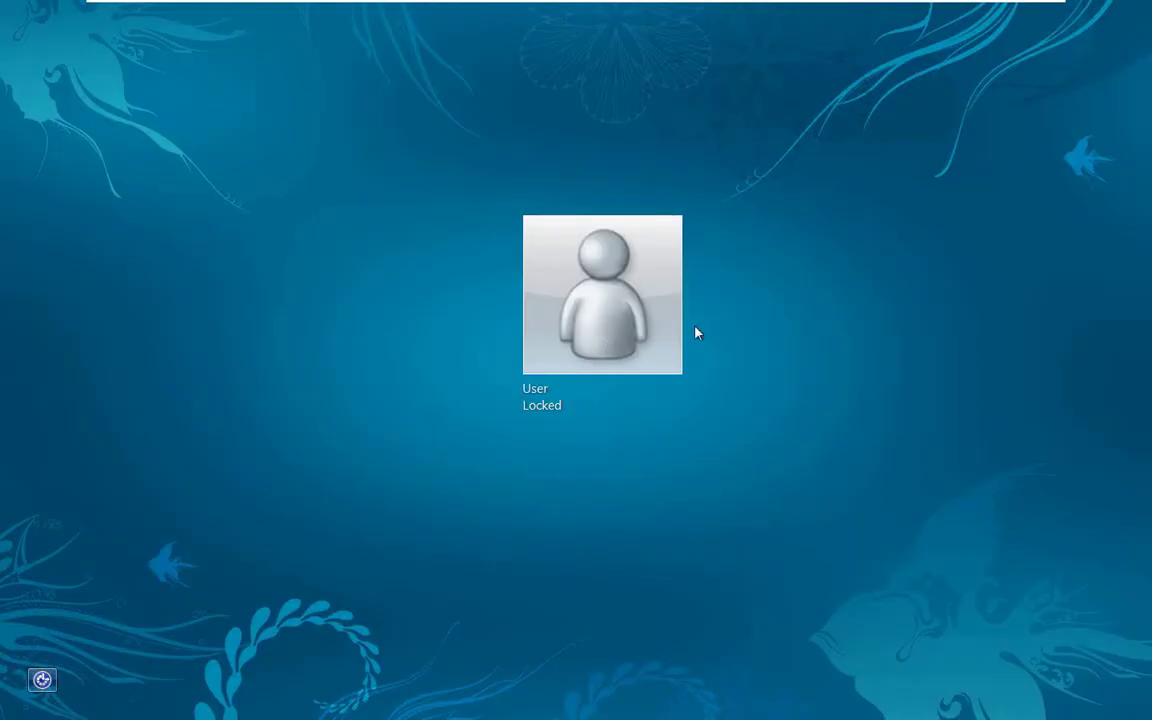
pyautogui.click(657, 312)
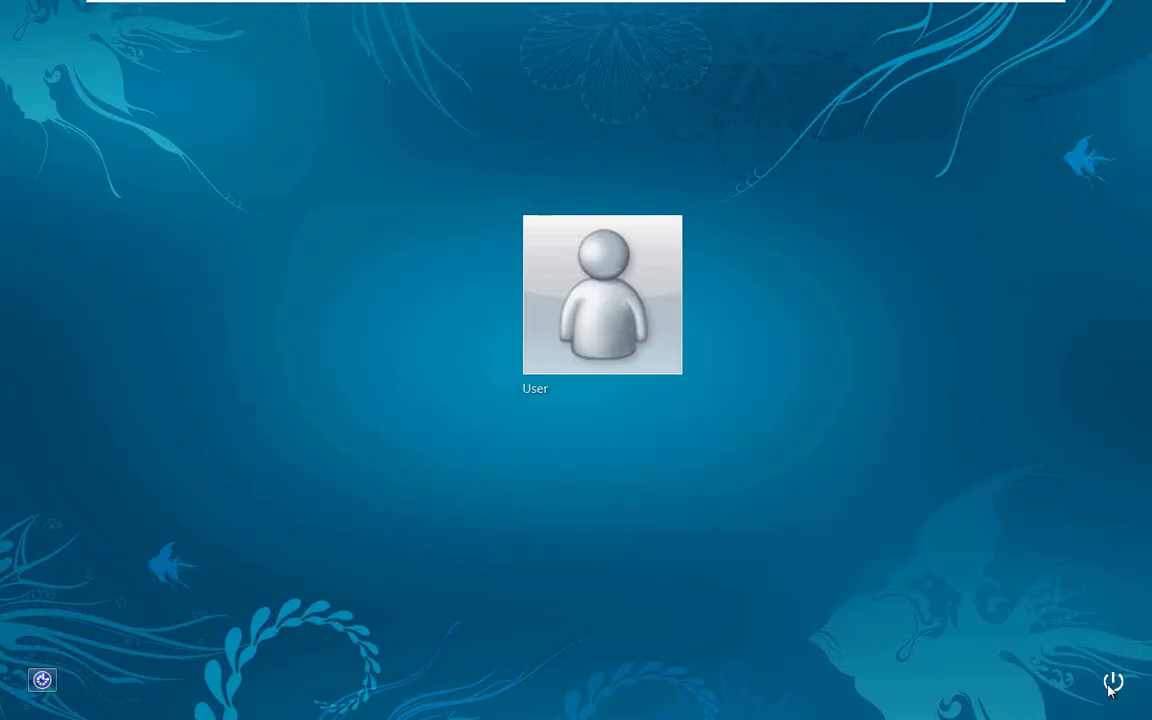
pyautogui.click(1113, 681)
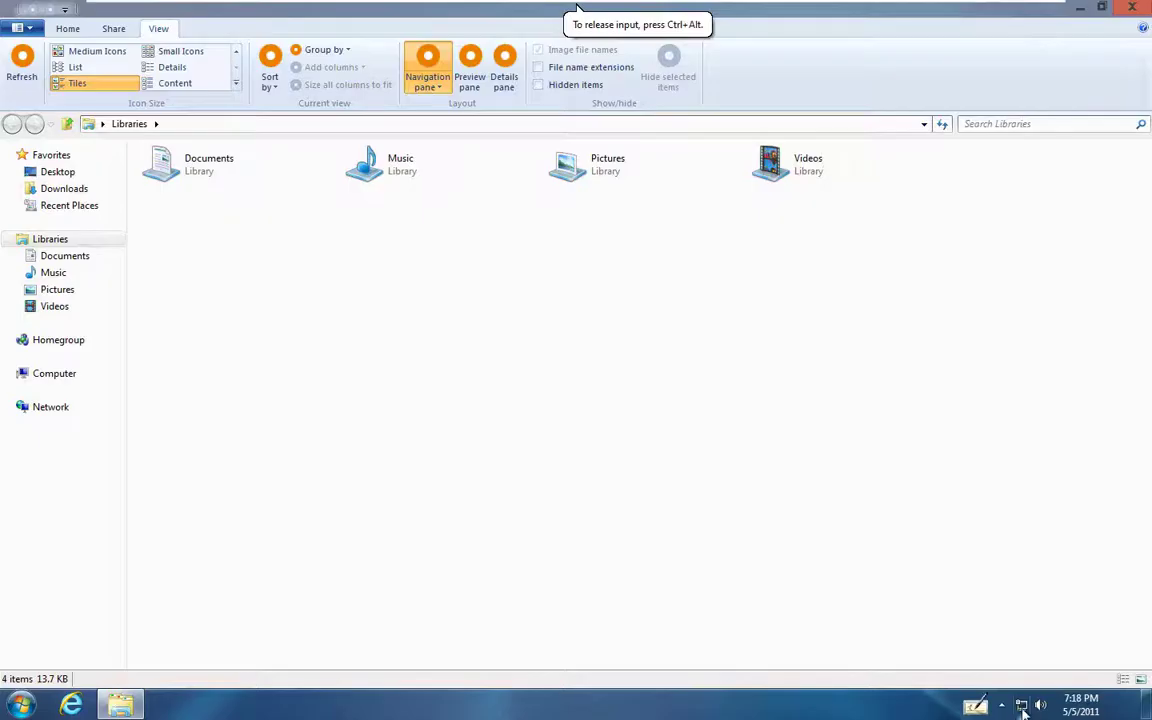
# Check the network connection status, and choose to open the folder of DVD Drive (D:) 7997 from AutoPlay.
pyautogui.click(1022, 707)
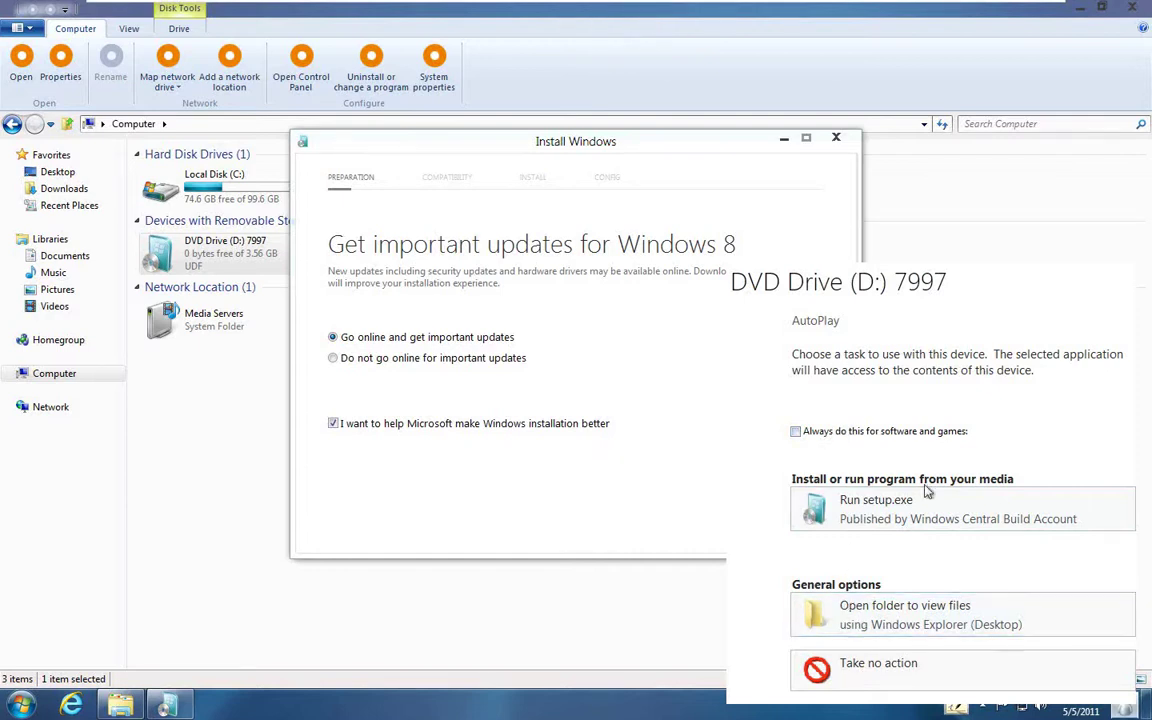
pyautogui.click(897, 615)
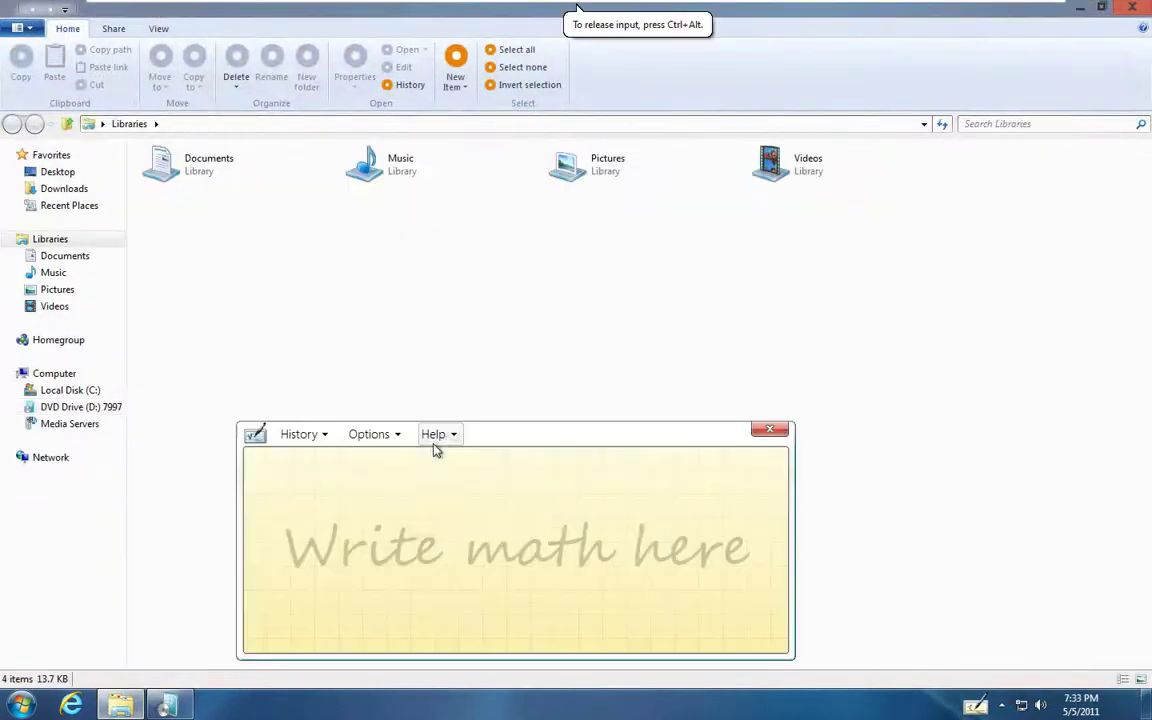
# View the version information of Math Input Panel and close the About window.
pyautogui.click(445, 438)
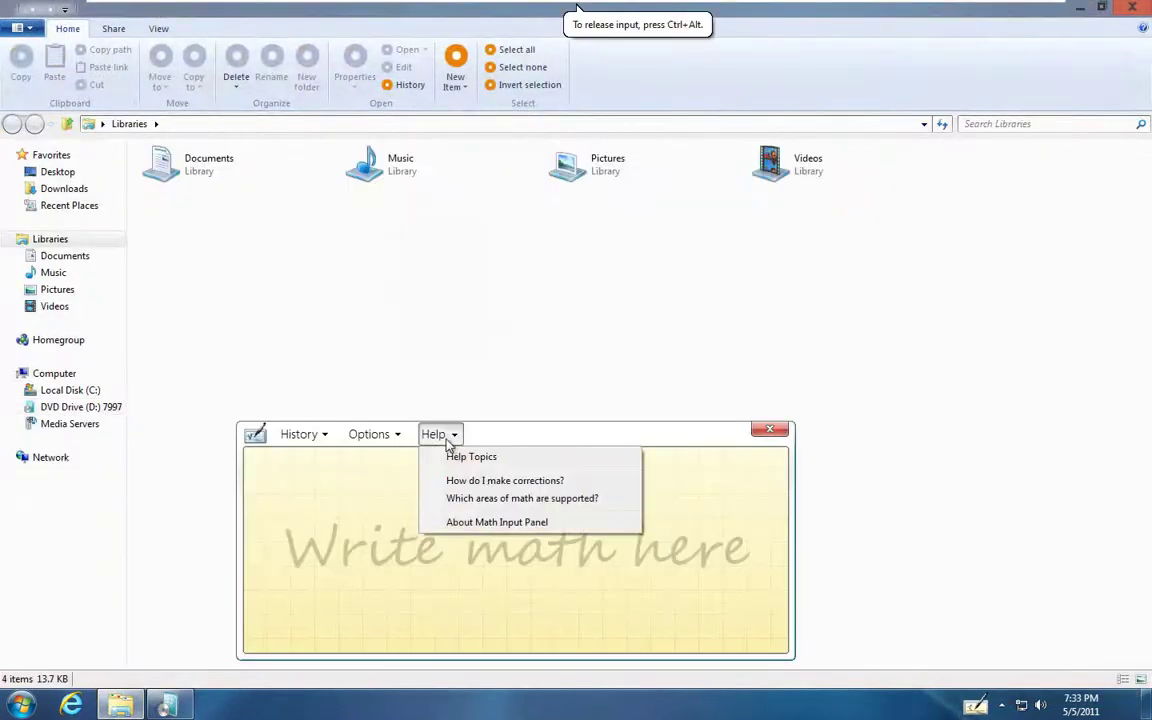
pyautogui.click(488, 524)
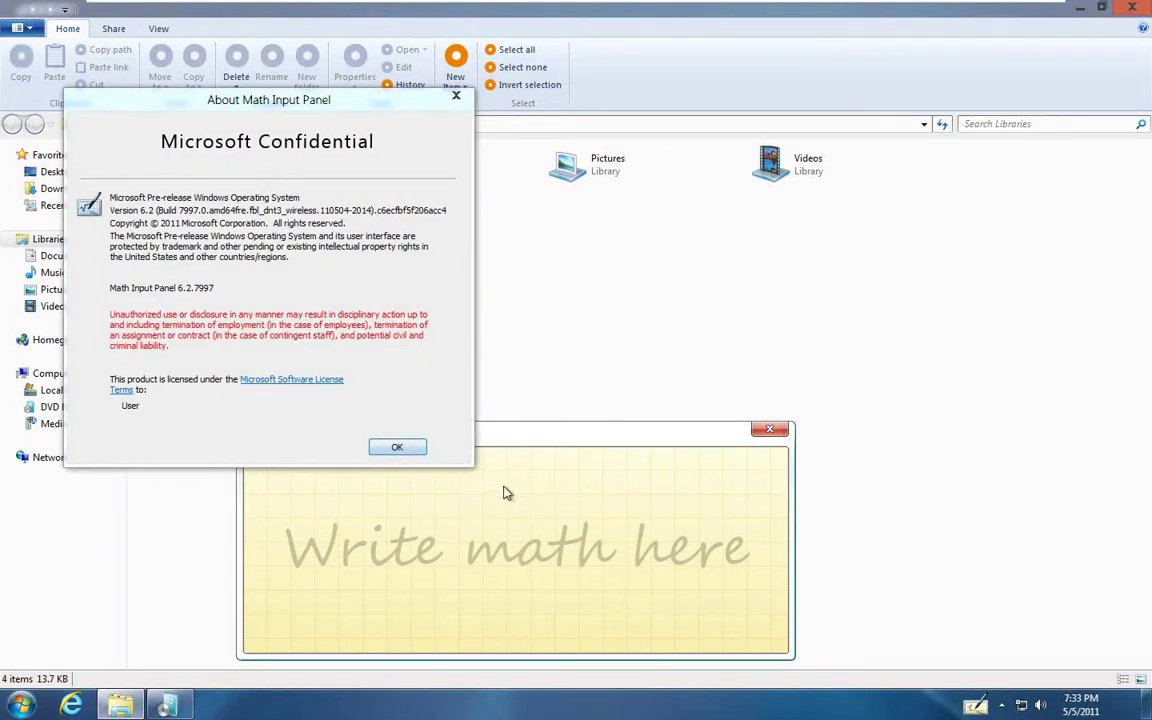
pyautogui.click(390, 447)
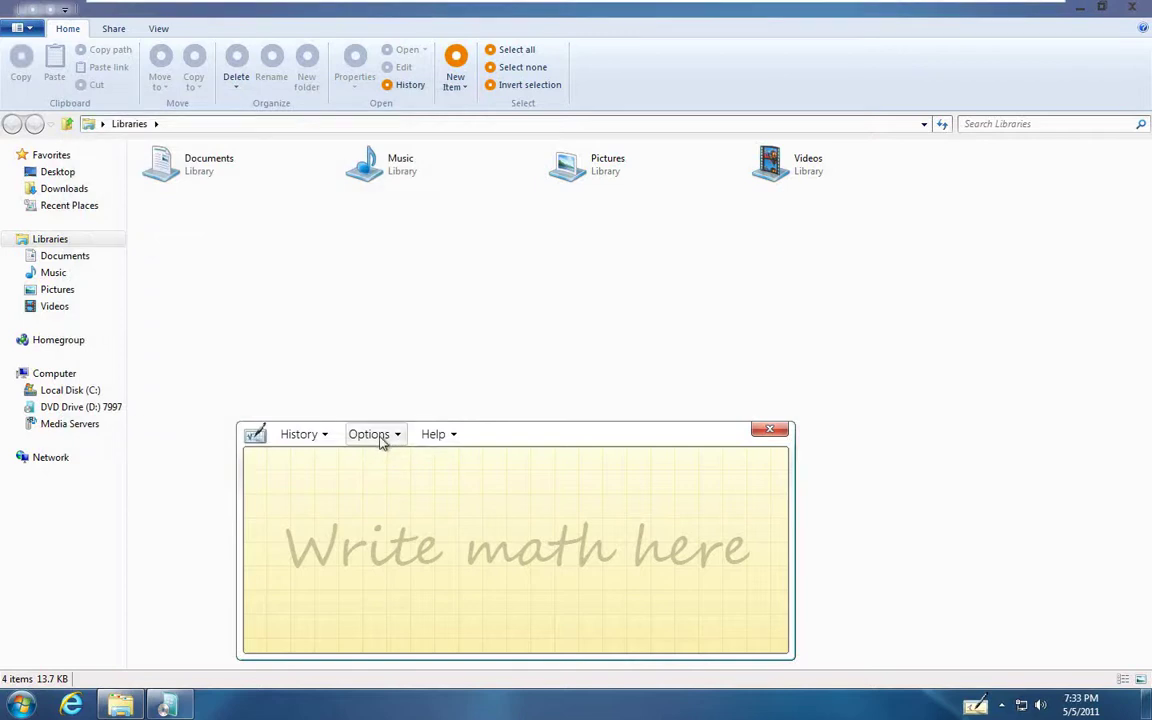
# Review the options and history of Math Input Panel, and close the panel.
pyautogui.click(372, 435)
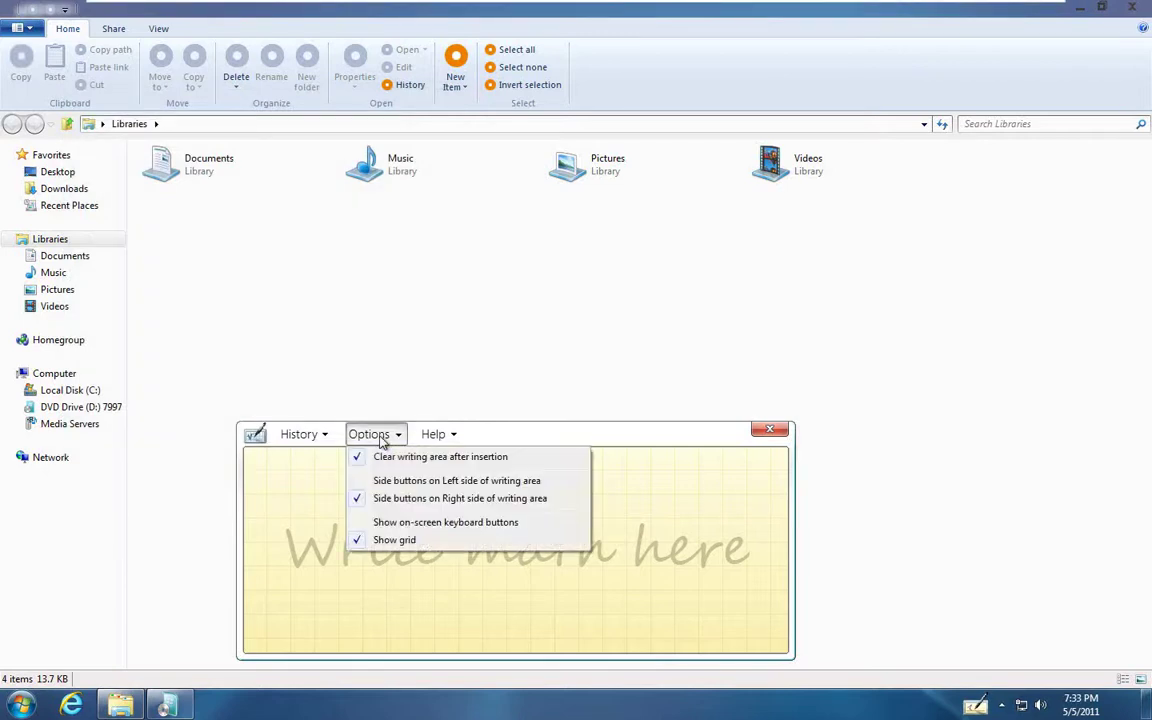
pyautogui.click(316, 437)
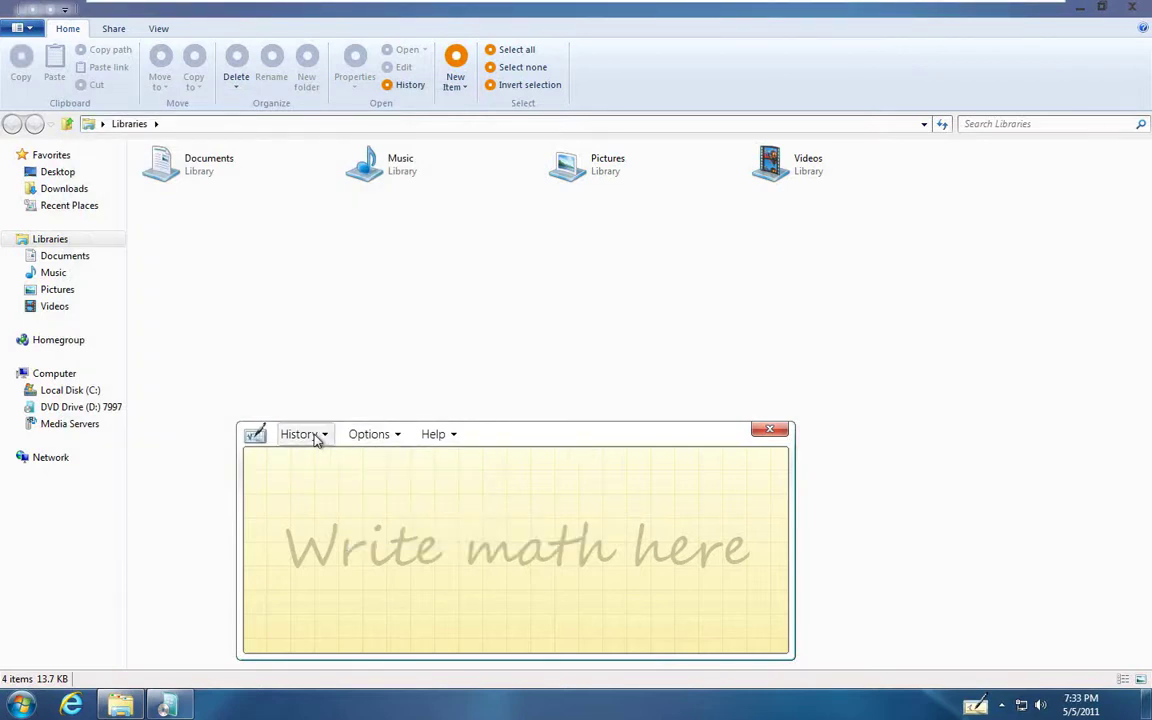
pyautogui.click(780, 433)
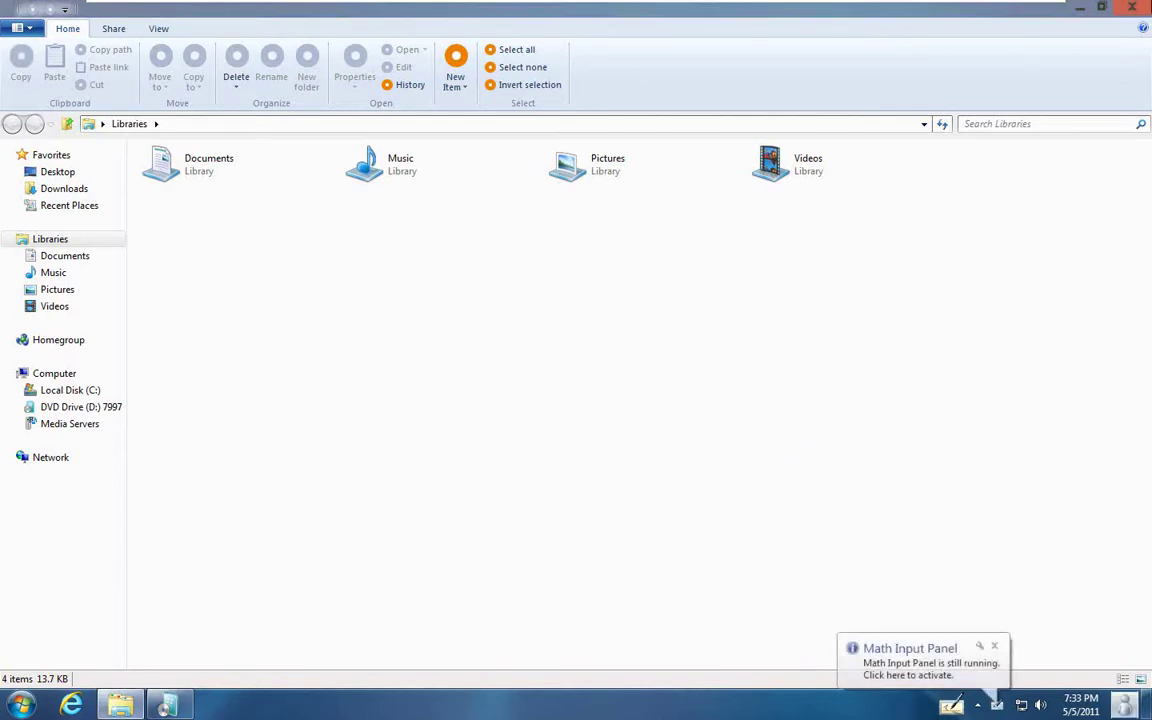
pyautogui.hotkey('alt', 'F4')
pyautogui.click(806, 433)
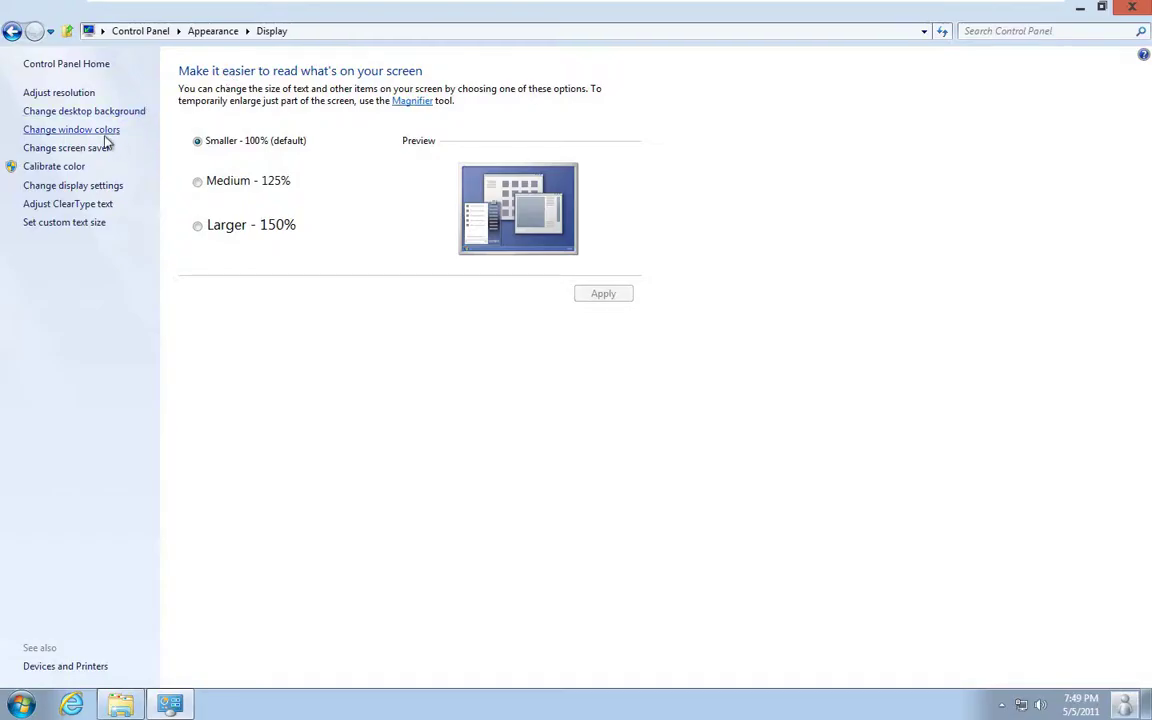
# Change the window color scheme to Windows 7 Basic, and restore and move the Window Color and Appearance window.
pyautogui.click(100, 133)
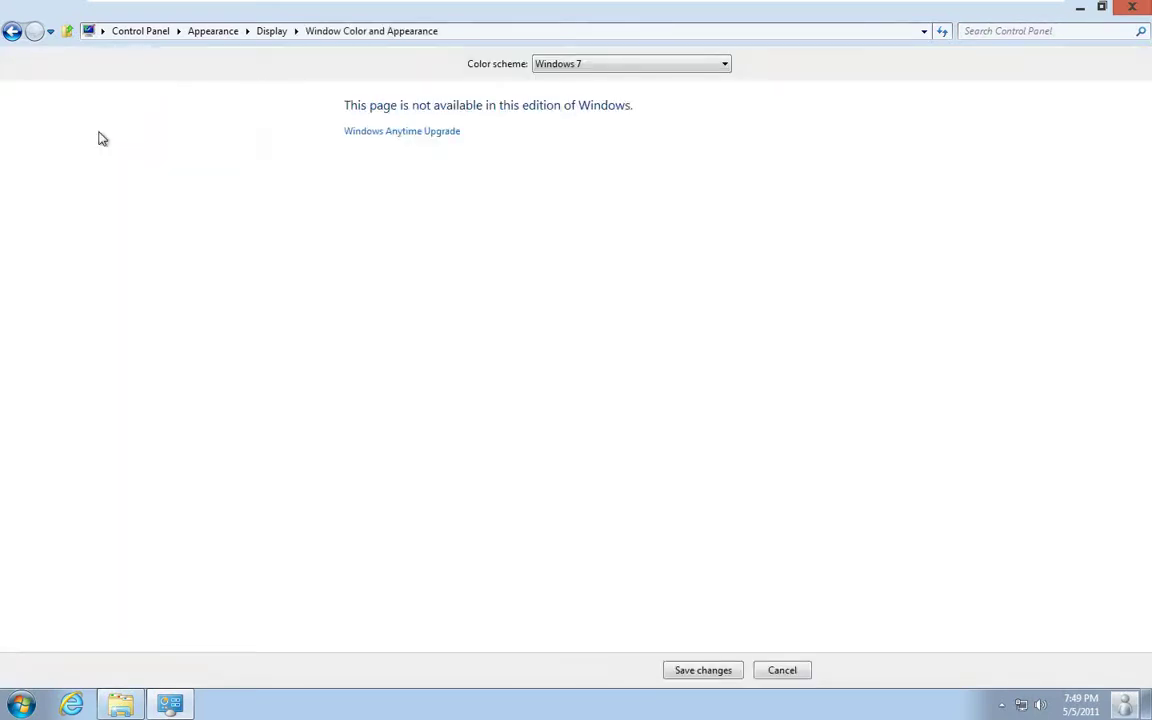
pyautogui.click(595, 66)
pyautogui.click(595, 66)
pyautogui.press('Down')
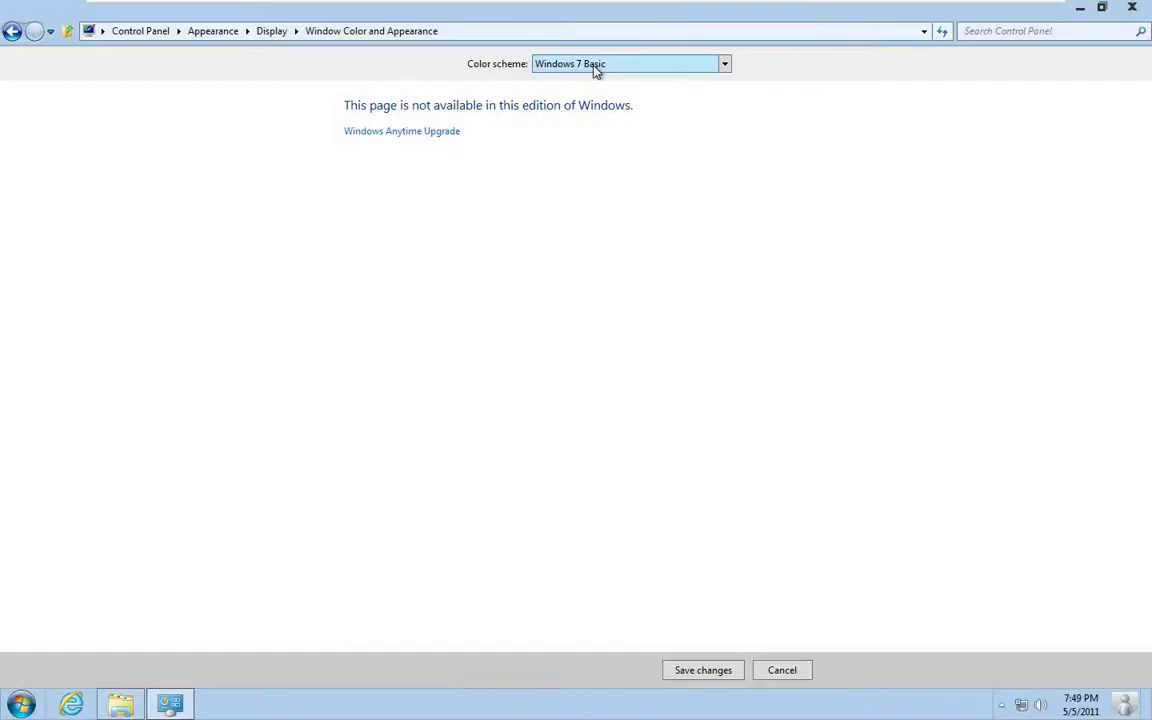
pyautogui.click(1101, 8)
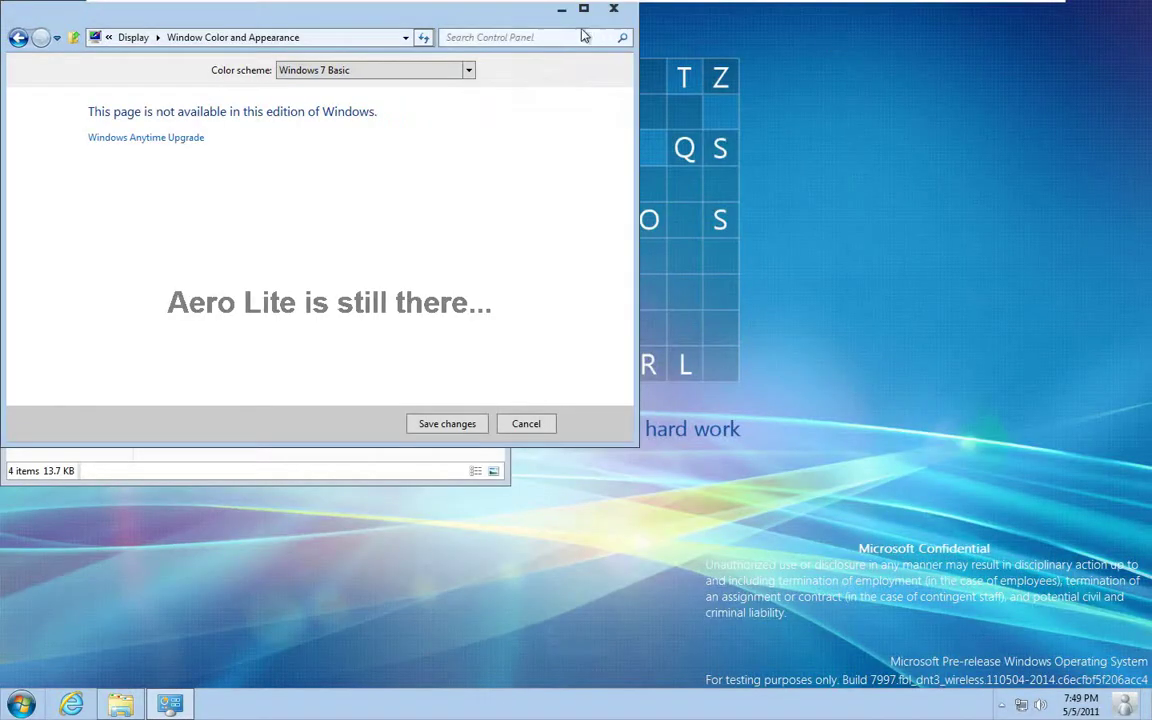
pyautogui.moveTo(458, 21); pyautogui.dragTo(556, 60)
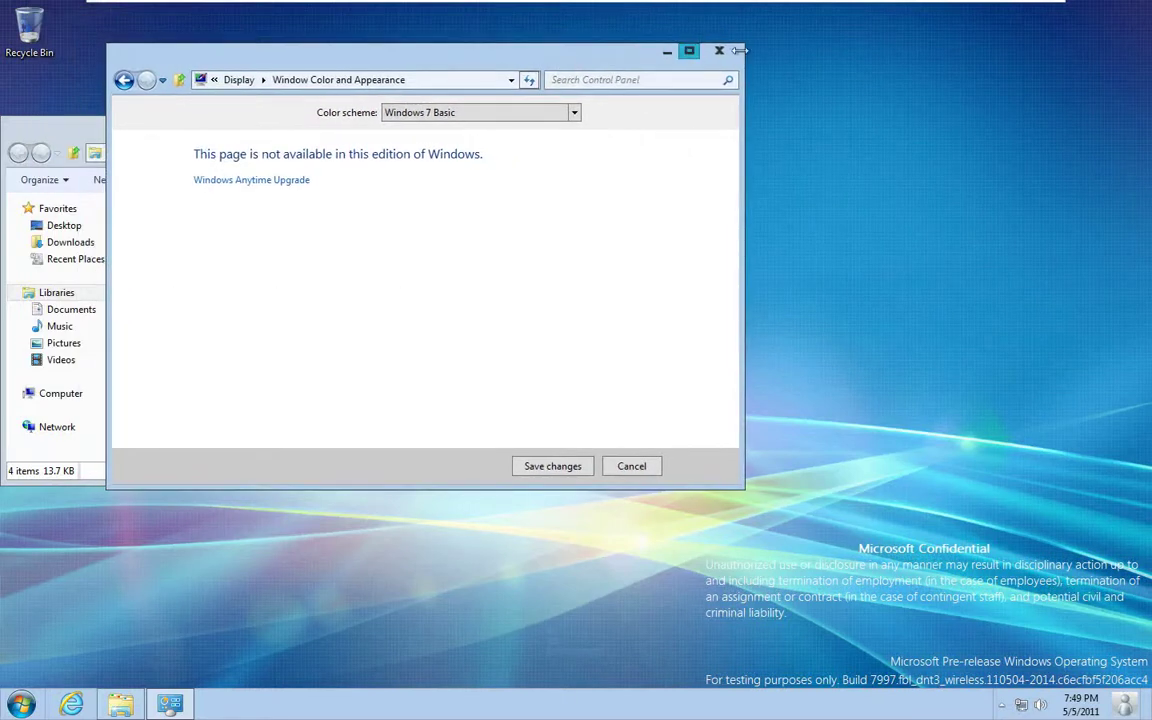
# Check the available color schemes without changing the choice, and view the Start menu's appearance in the Windows 7 Basic scheme.
pyautogui.click(566, 113)
pyautogui.click(566, 113)
pyautogui.click(14, 706)
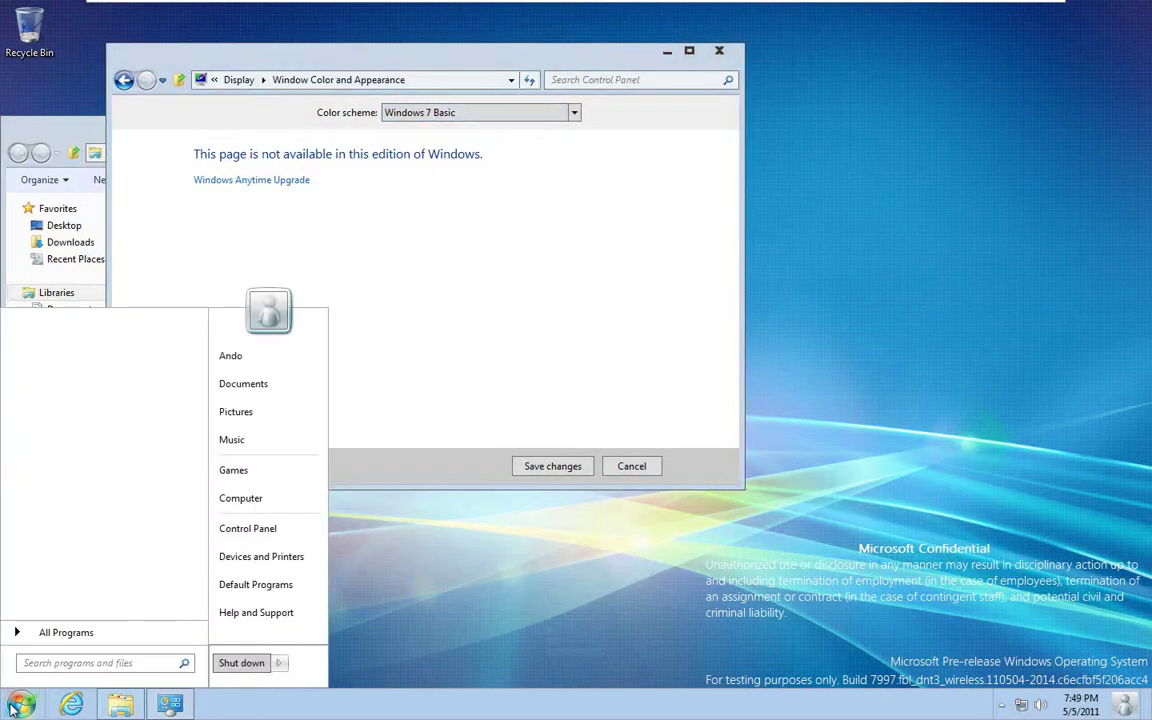
pyautogui.click(18, 700)
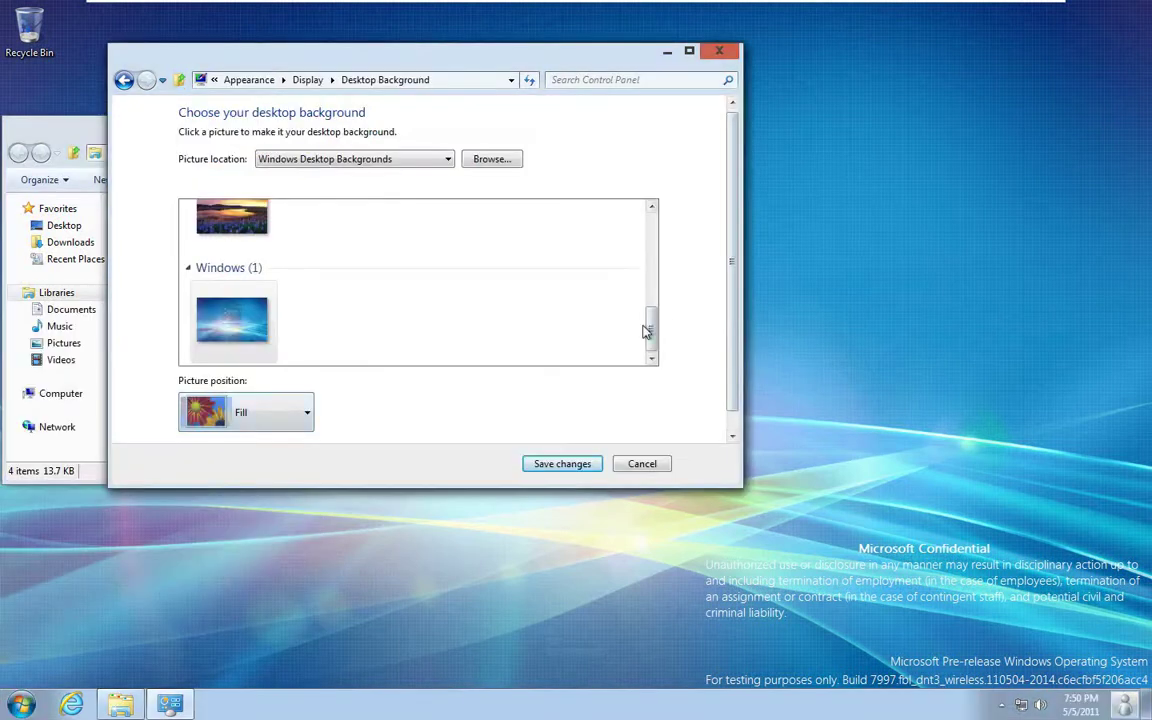
# Browse the pictures available under Windows Desktop Backgrounds.
pyautogui.moveTo(653, 321); pyautogui.dragTo(668, 260)
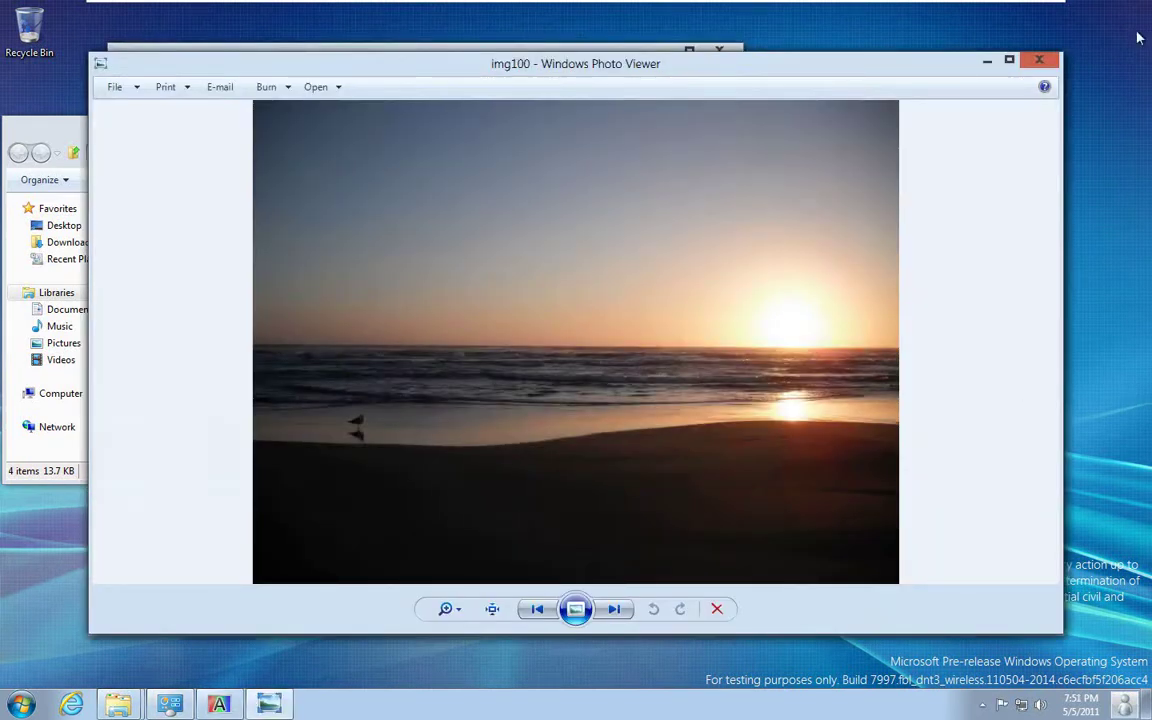
# Maximize the photo viewer and look through the background pictures from img100 to img105 and beyond.
pyautogui.click(1008, 62)
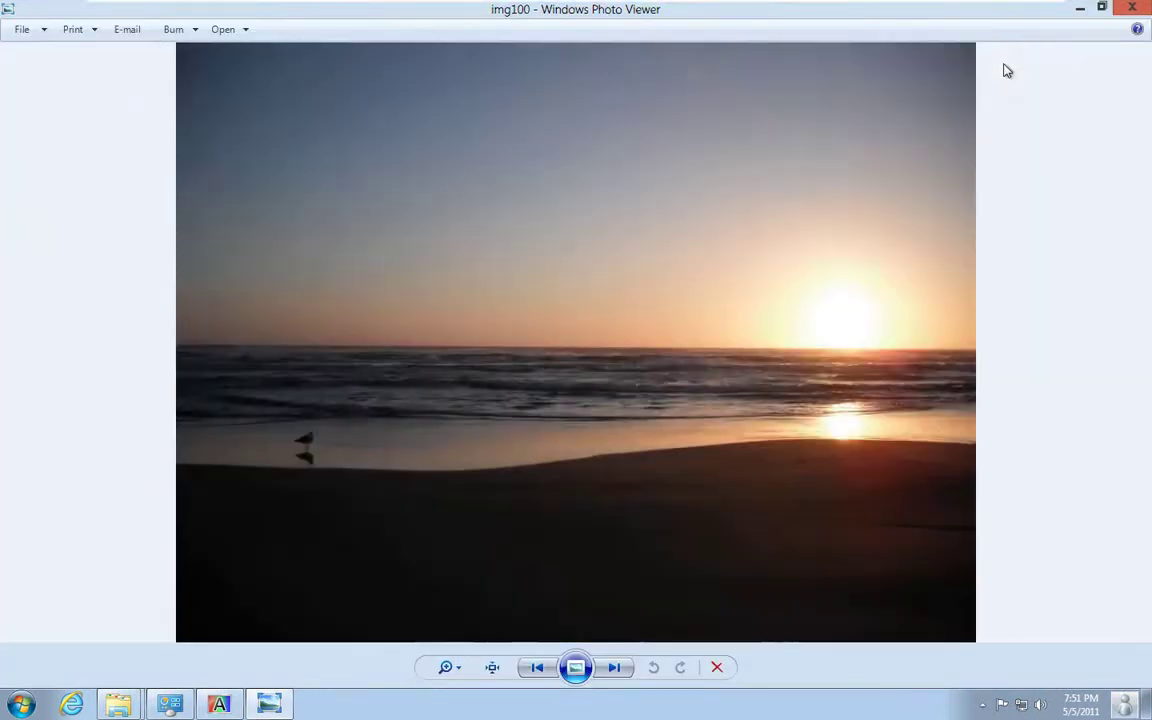
pyautogui.press('Right')
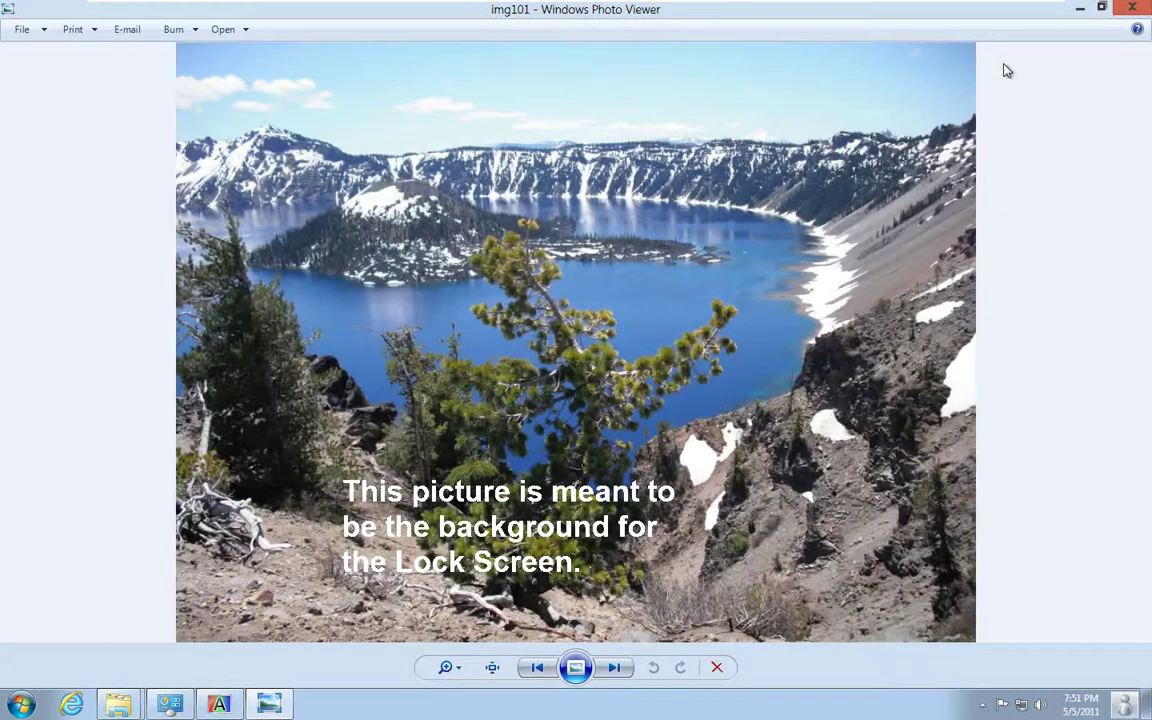
pyautogui.press('Right')
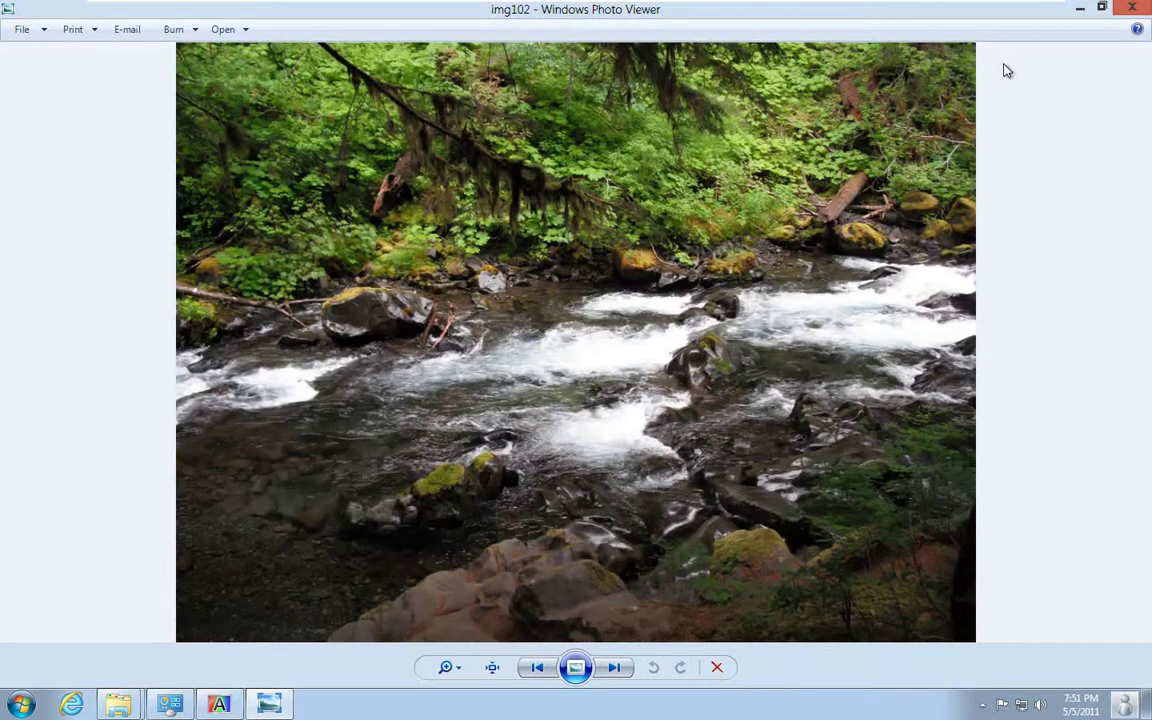
pyautogui.press('Right')
pyautogui.press('Right')
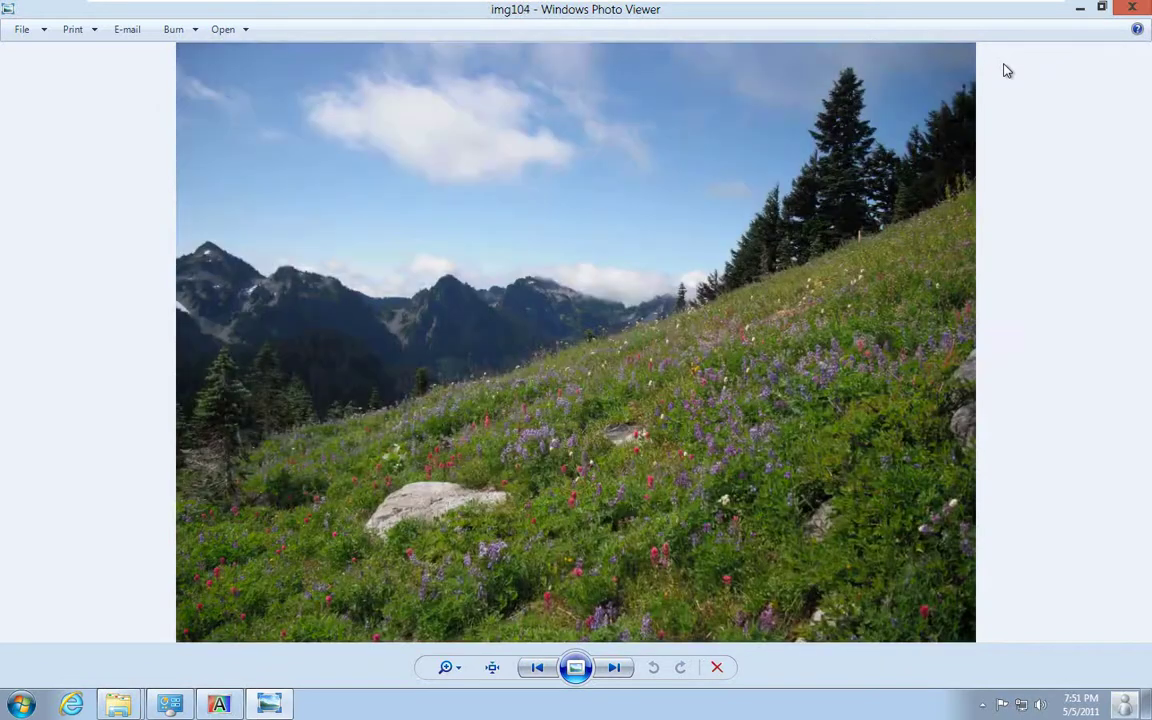
pyautogui.press('Right')
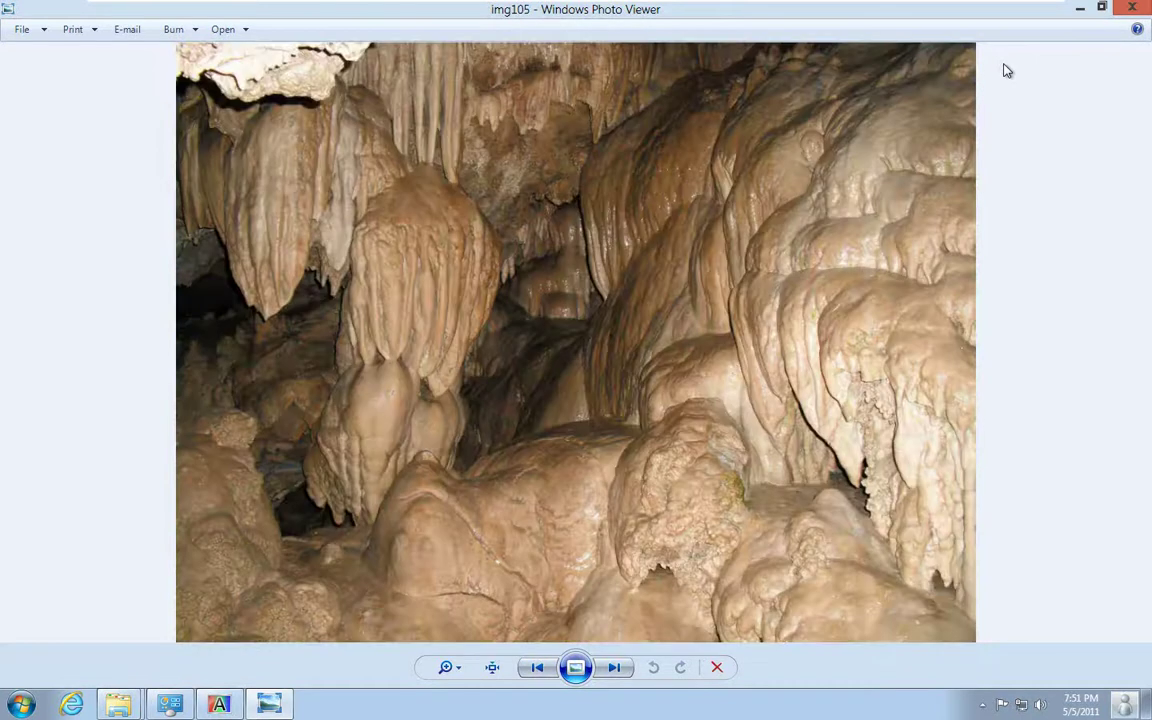
pyautogui.press('Right')
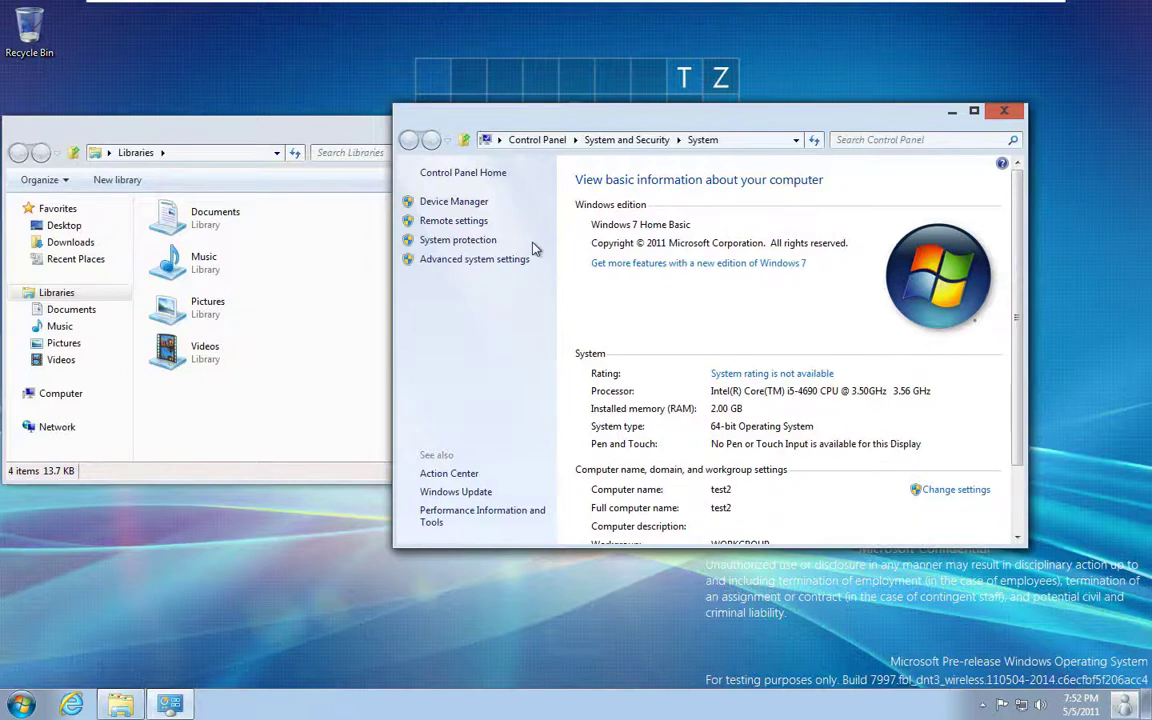
# Review the Windows edition, system, computer name and activation details in the System window, and close it.
pyautogui.scroll(-2, 833, 360)
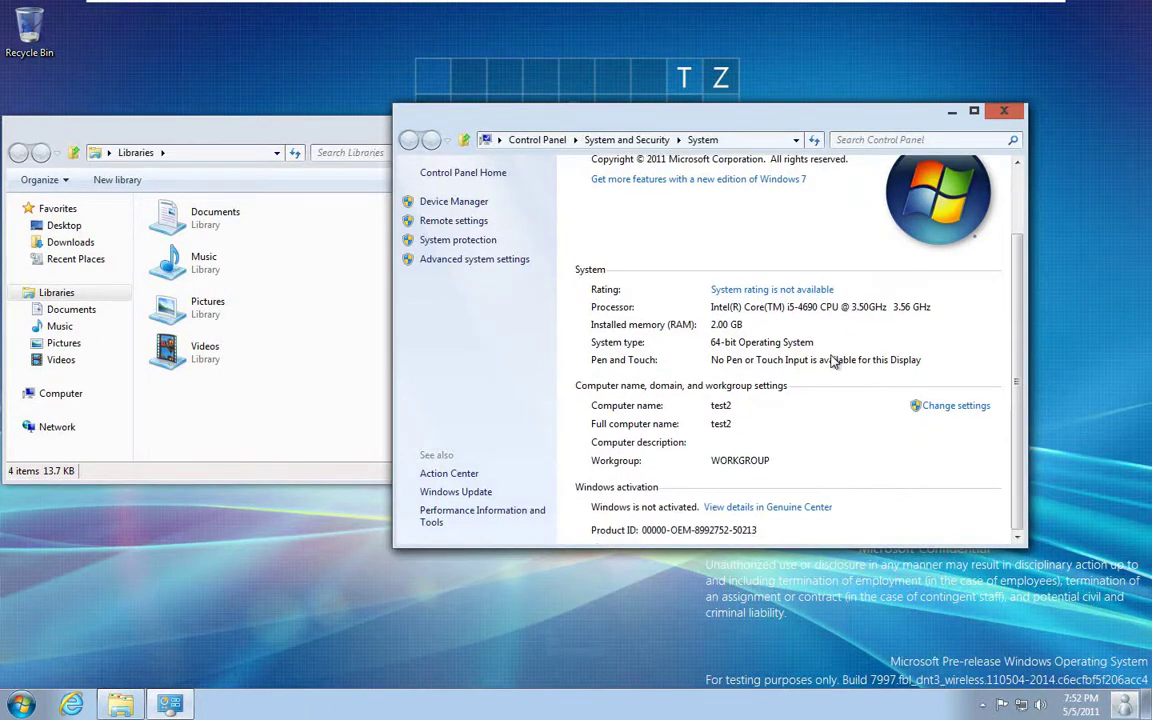
pyautogui.scroll(2, 805, 317)
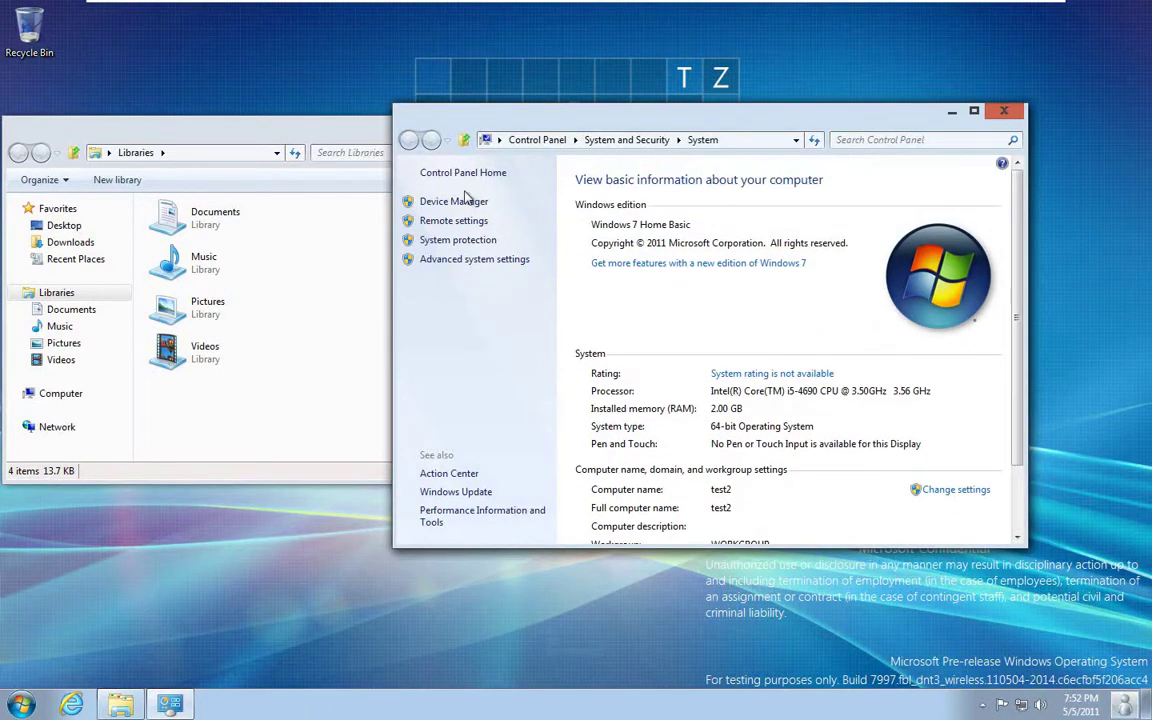
pyautogui.click(1005, 112)
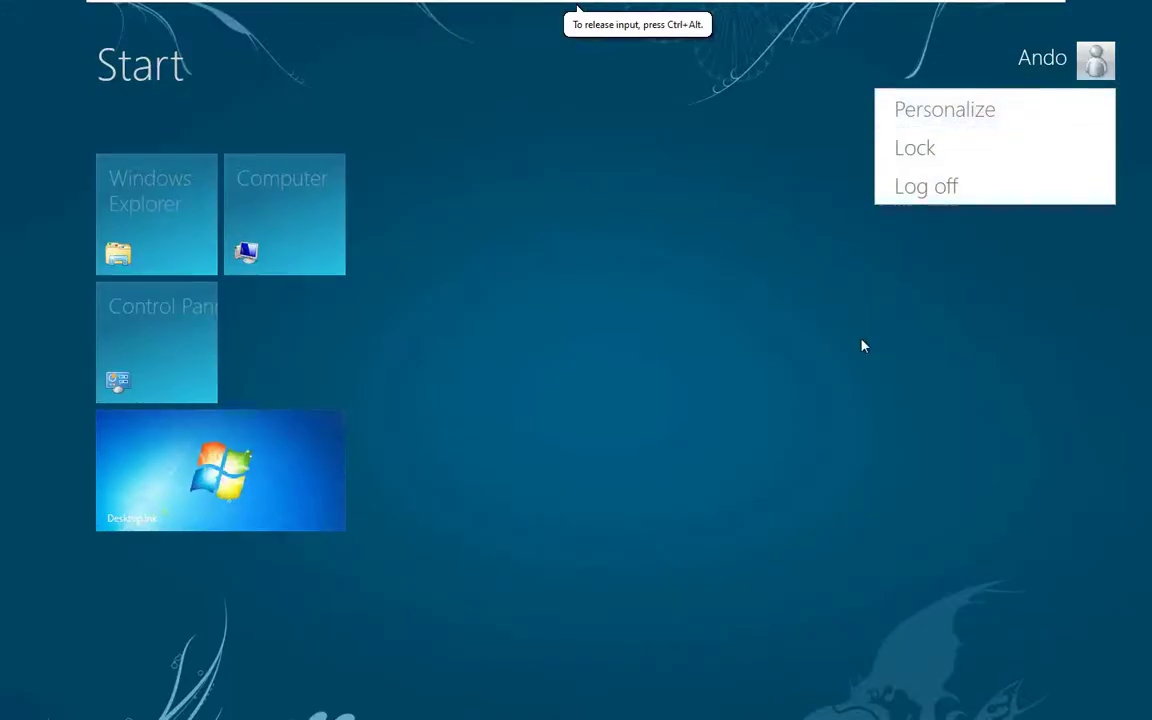
# Dismiss the account options on the Start screen, and switch between the desktop and the Start screen to view the transition.
pyautogui.click(861, 342)
pyautogui.click(228, 473)
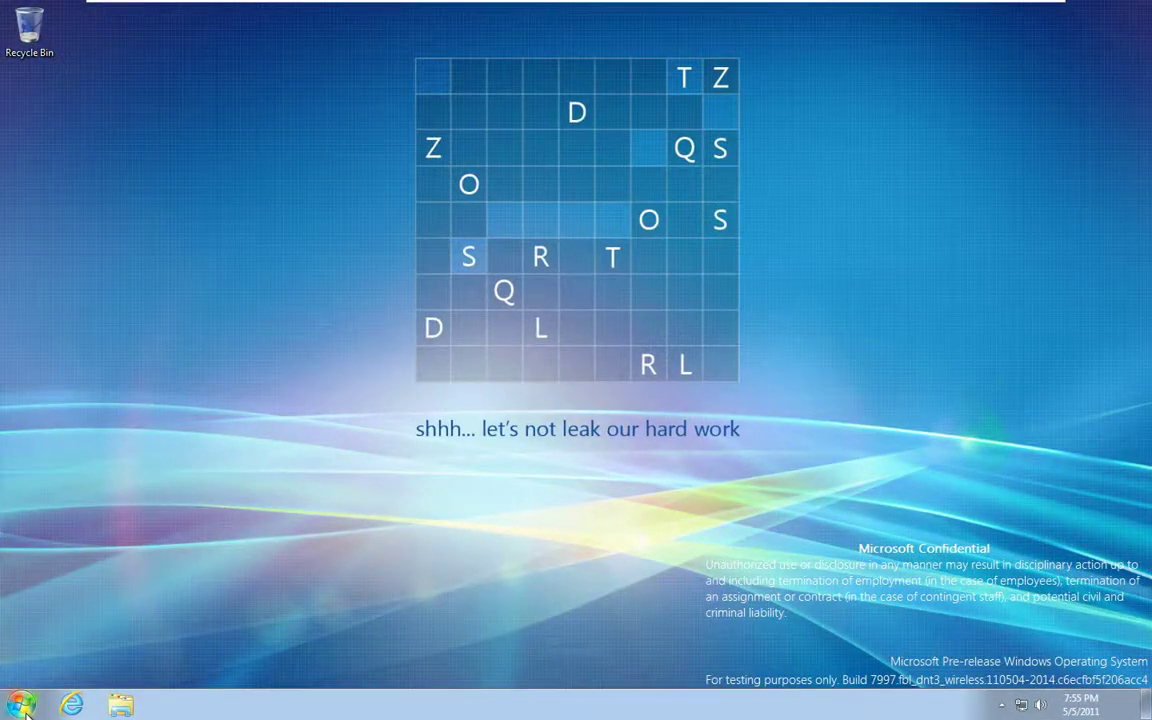
pyautogui.click(22, 706)
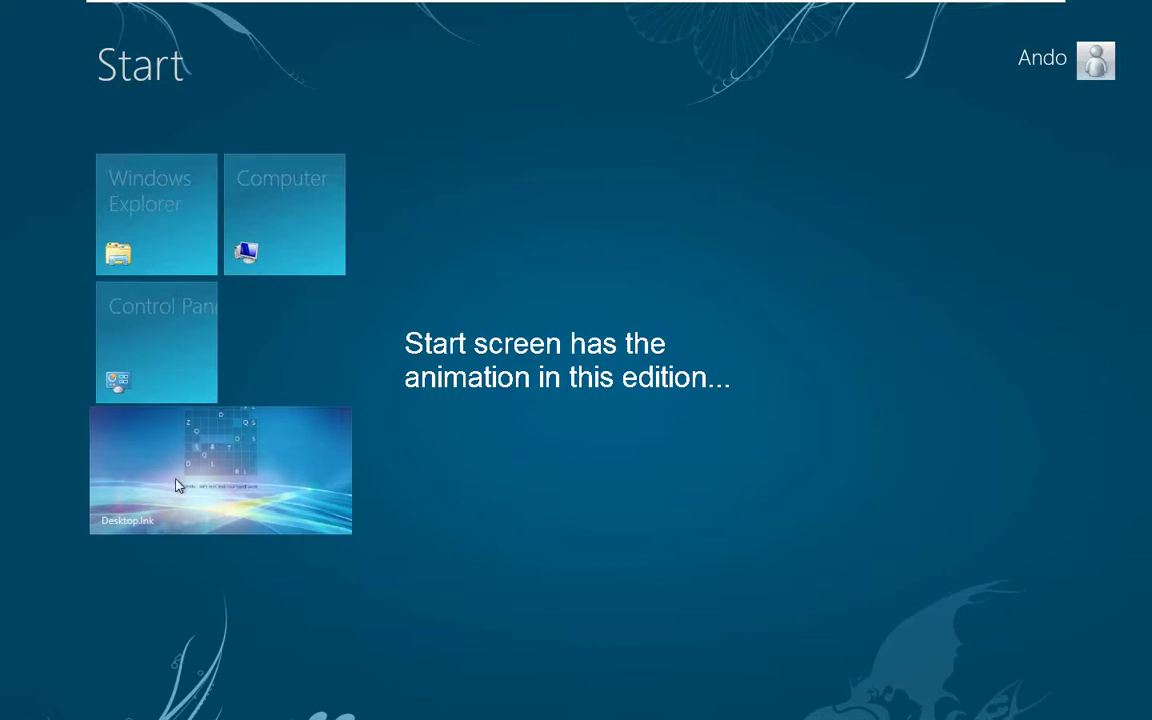
pyautogui.click(291, 484)
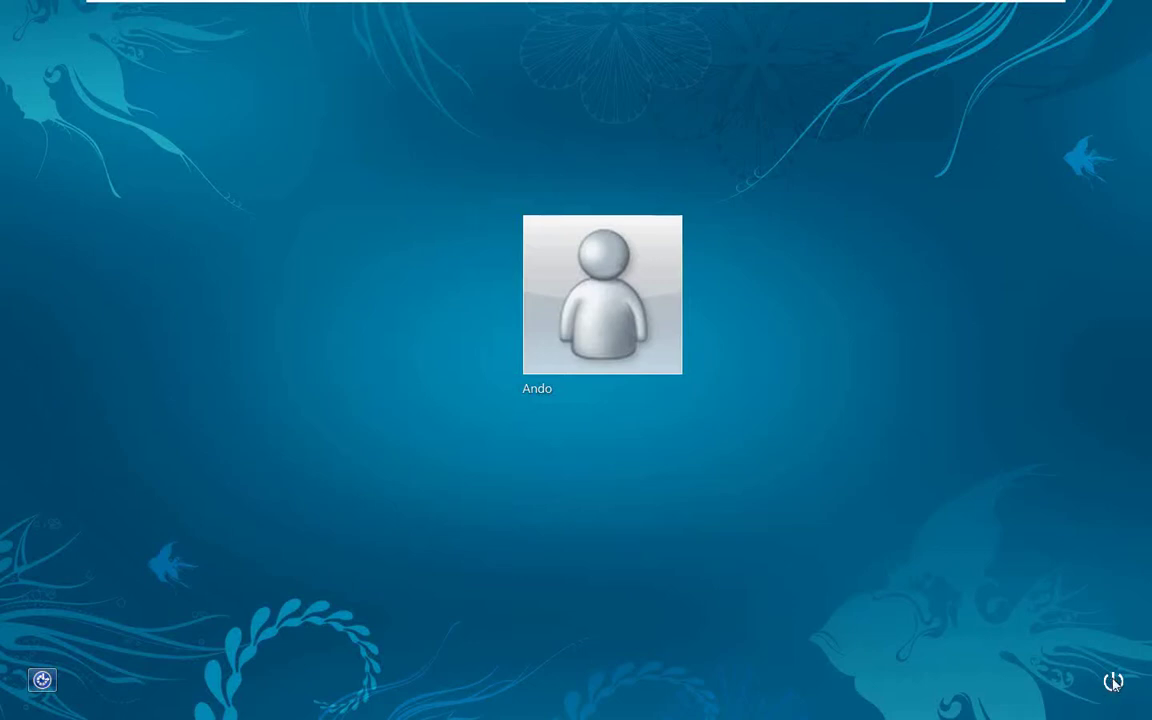
# Shut down the computer from the power options on the logon screen.
pyautogui.click(1113, 683)
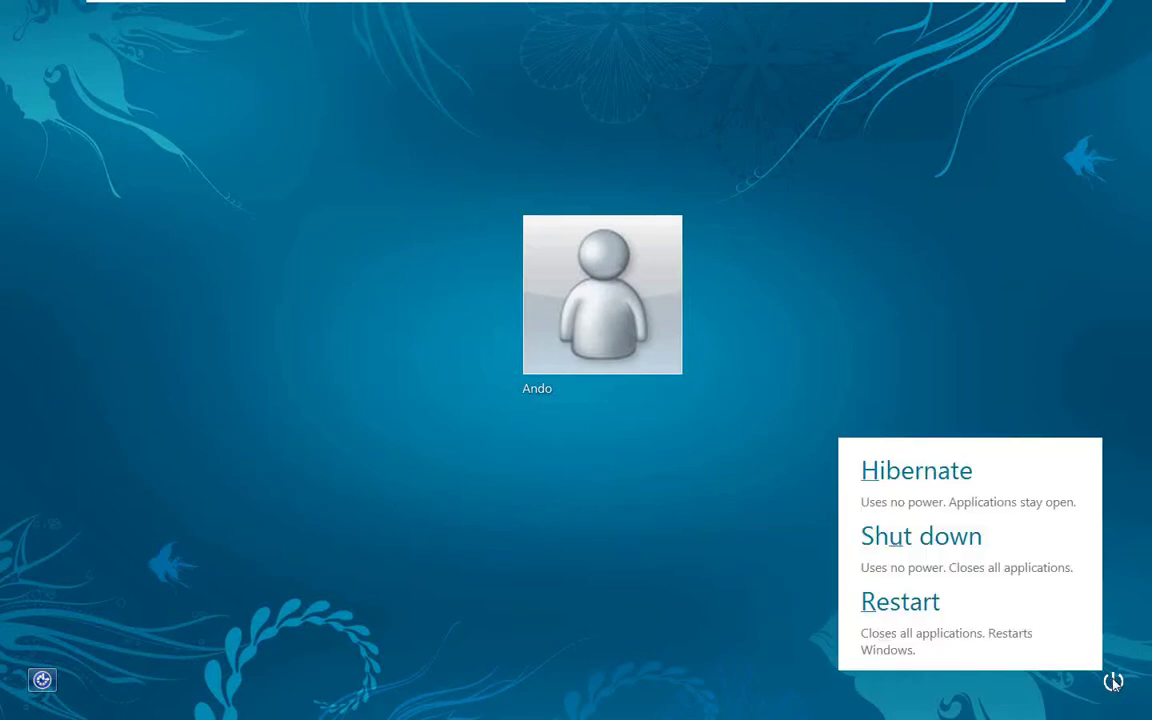
pyautogui.click(950, 549)
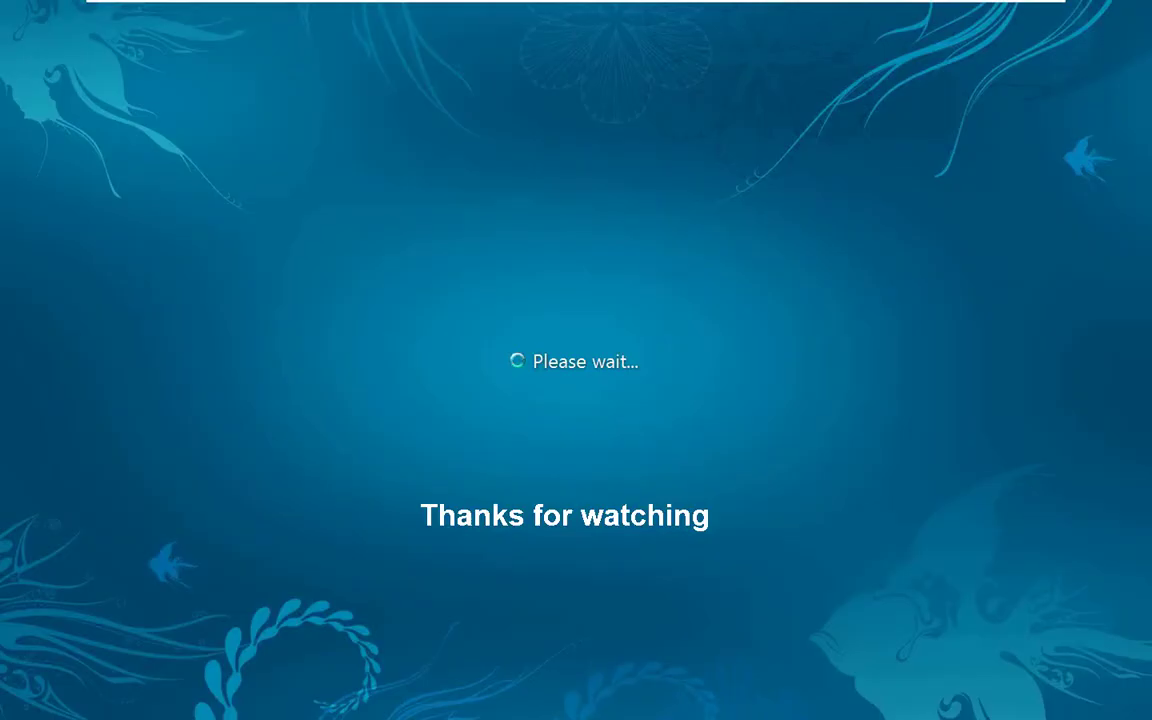